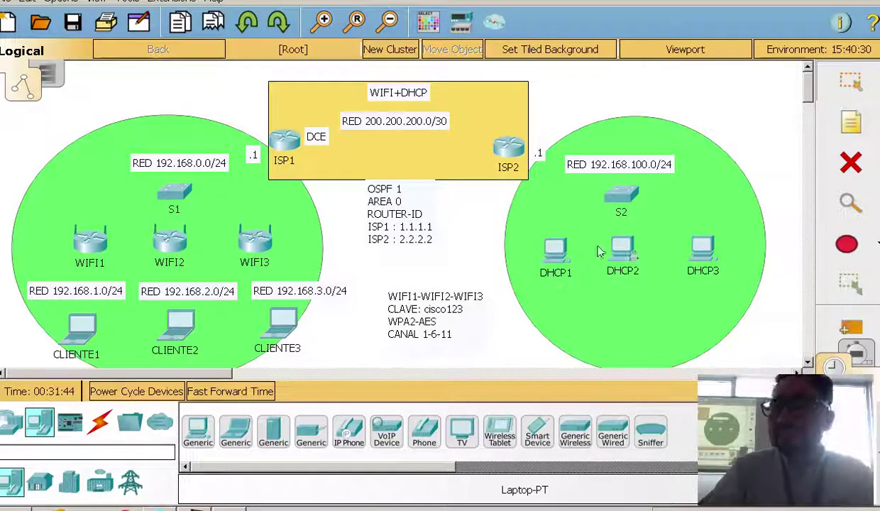
# Switch DHCP1's IP configuration from Static to DHCP
pyautogui.click(552, 249)
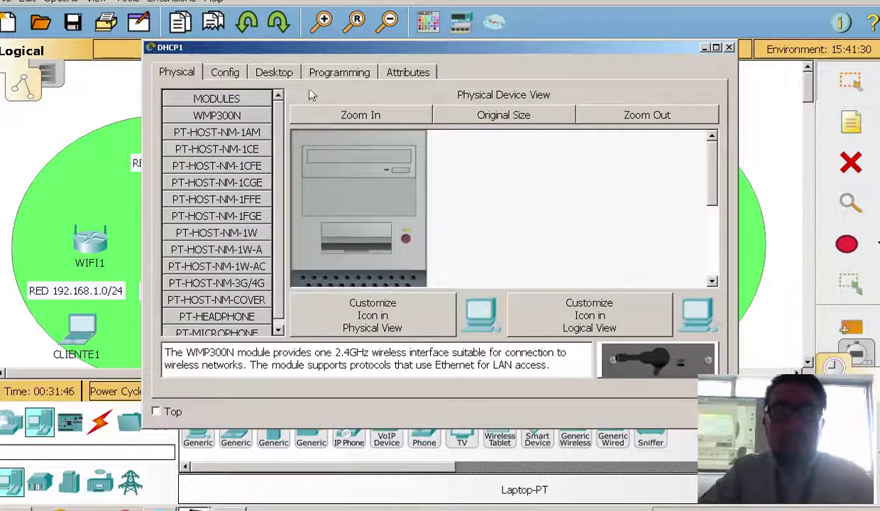
pyautogui.click(277, 72)
pyautogui.click(241, 131)
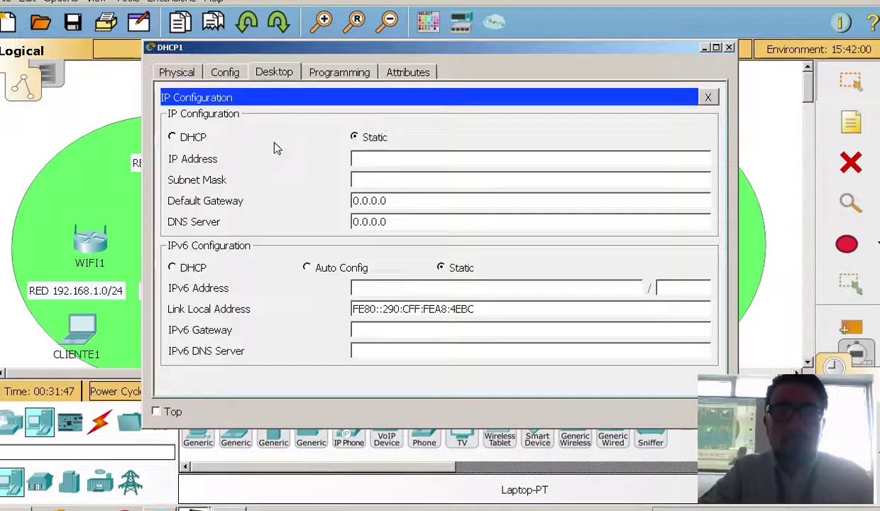
pyautogui.click(172, 137)
pyautogui.click(729, 47)
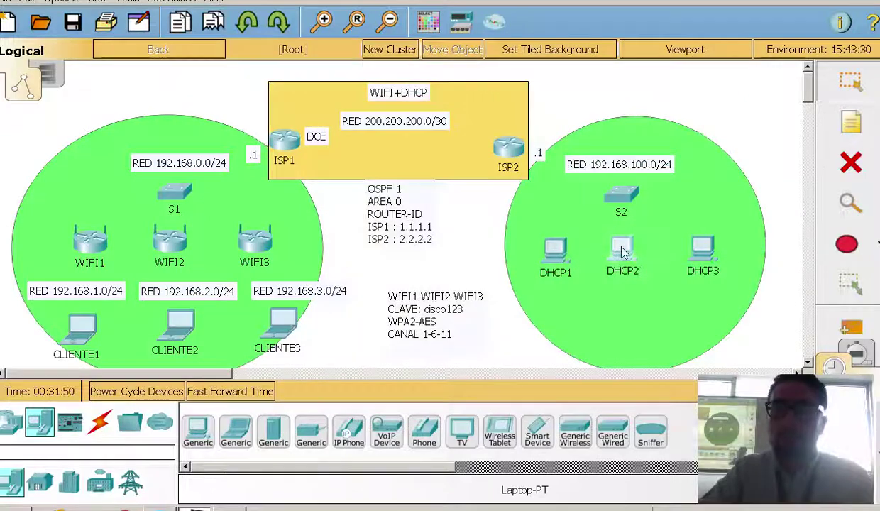
# Switch DHCP2's IP configuration from Static to DHCP
pyautogui.click(622, 249)
pyautogui.click(287, 73)
pyautogui.click(216, 124)
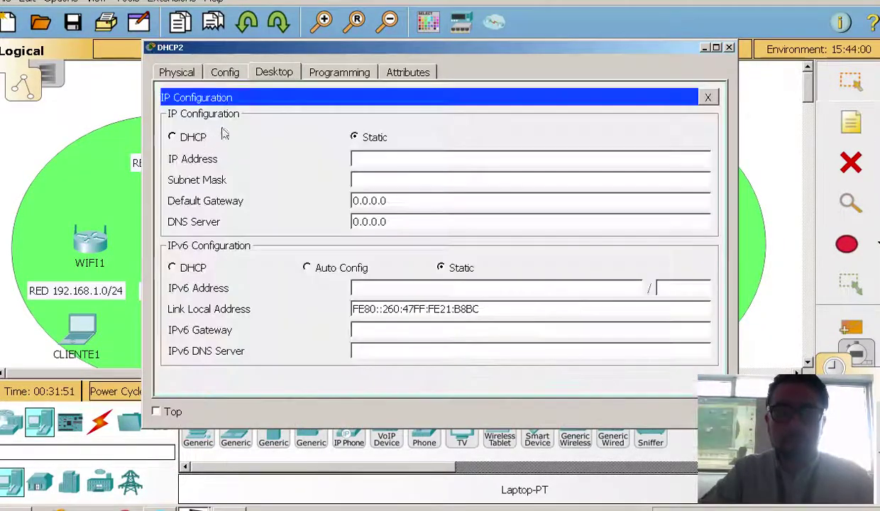
pyautogui.click(172, 137)
pyautogui.click(729, 47)
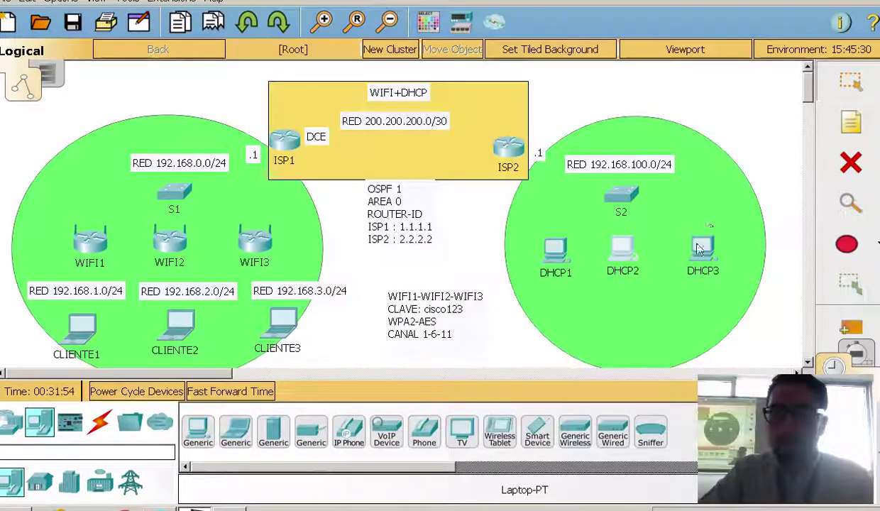
# Switch DHCP3's IP configuration from Static to DHCP
pyautogui.click(678, 238)
pyautogui.click(283, 74)
pyautogui.click(216, 125)
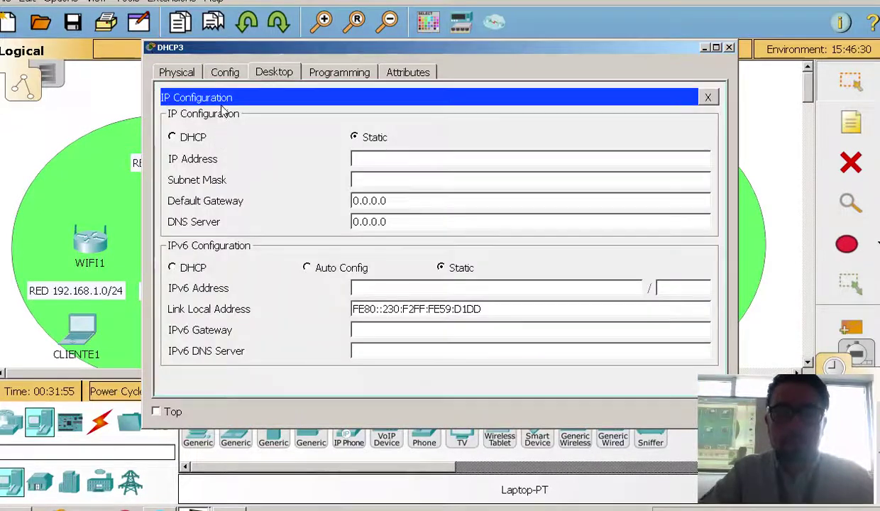
pyautogui.click(173, 137)
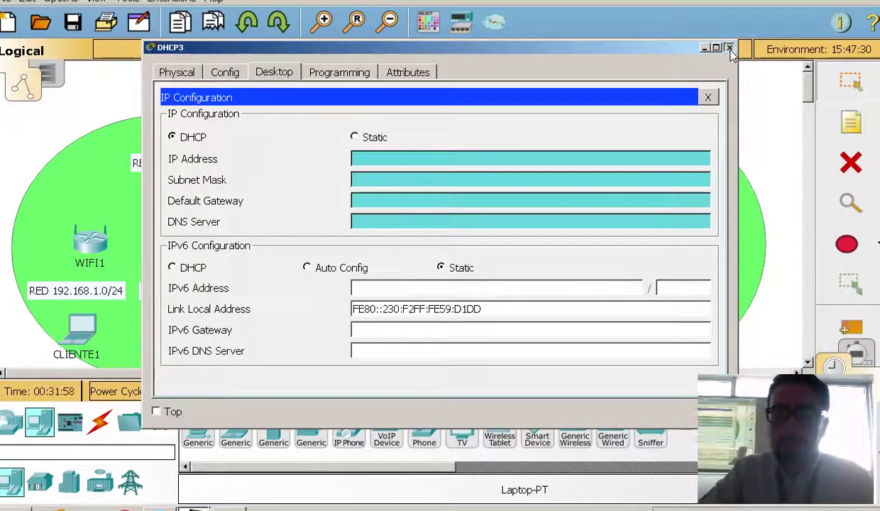
pyautogui.click(729, 48)
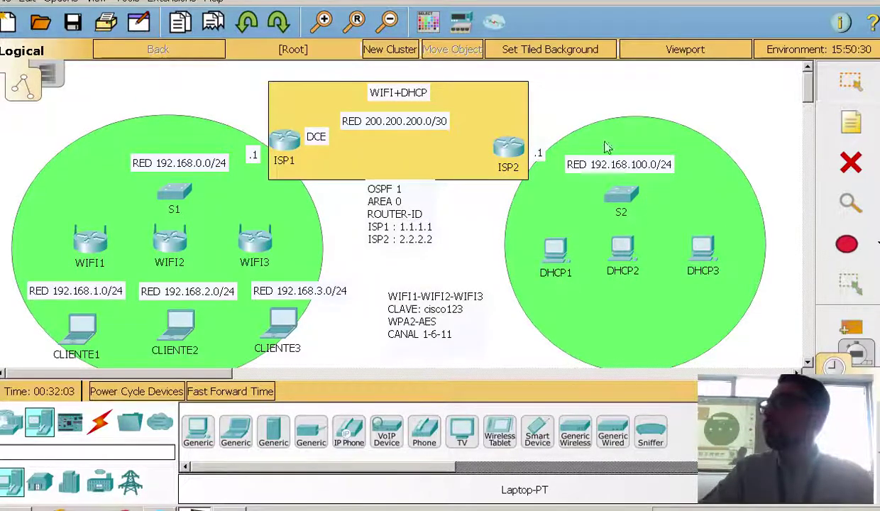
# Cable DHCP3's FastEthernet0 to a FastEthernet port on S2 with copper straight-through
pyautogui.click(103, 423)
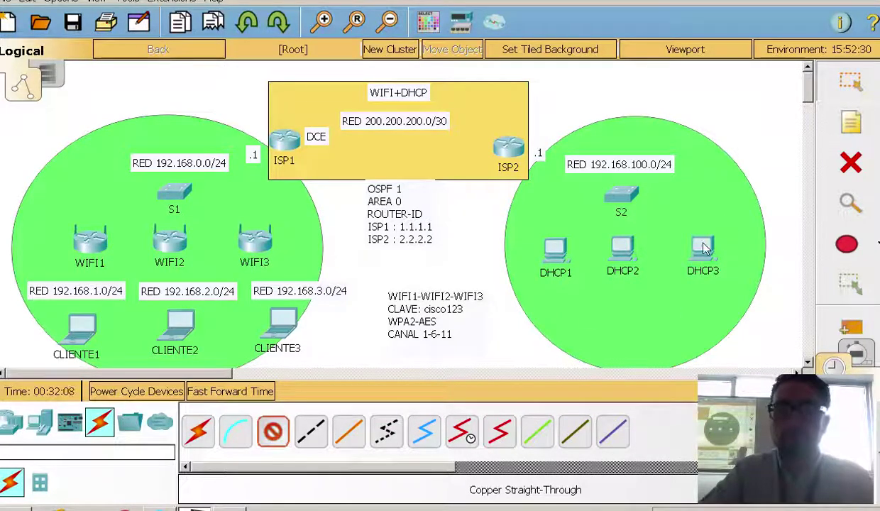
pyautogui.click(702, 248)
pyautogui.click(726, 308)
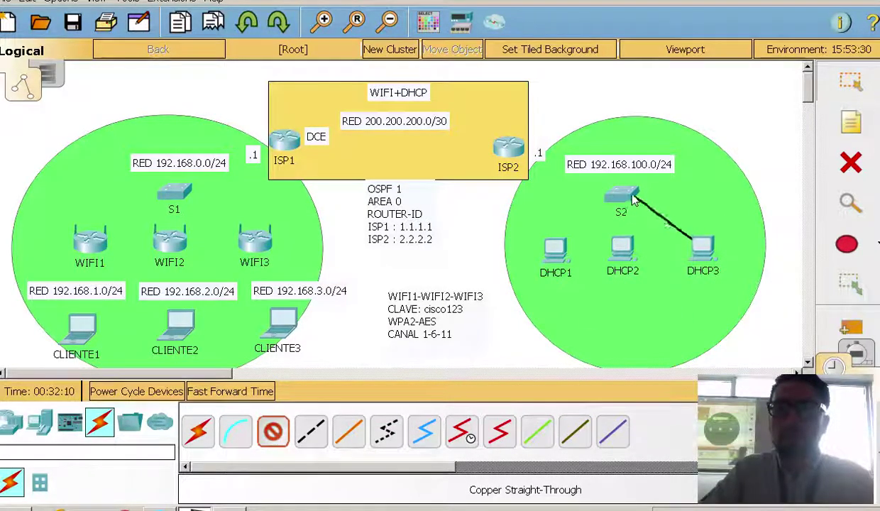
pyautogui.click(621, 197)
pyautogui.click(667, 402)
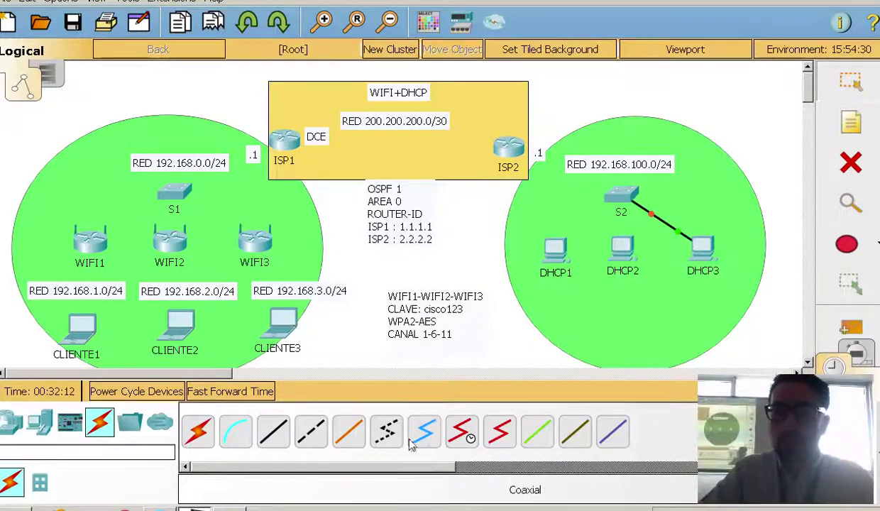
# Cable DHCP2's FastEthernet0 to a free FastEthernet port on S2
pyautogui.click(274, 430)
pyautogui.click(615, 261)
pyautogui.click(656, 318)
pyautogui.click(624, 198)
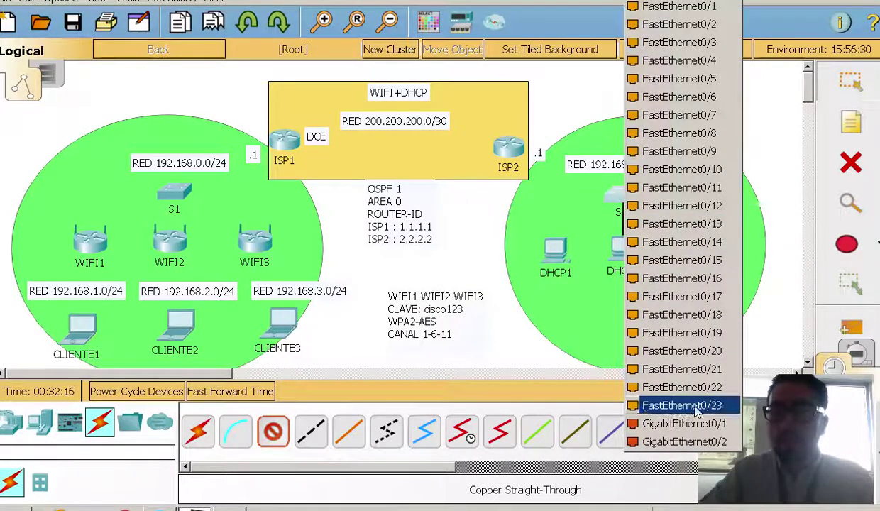
pyautogui.click(671, 404)
# Cable DHCP1's FastEthernet0 to S2's FastEthernet0/22
pyautogui.click(273, 431)
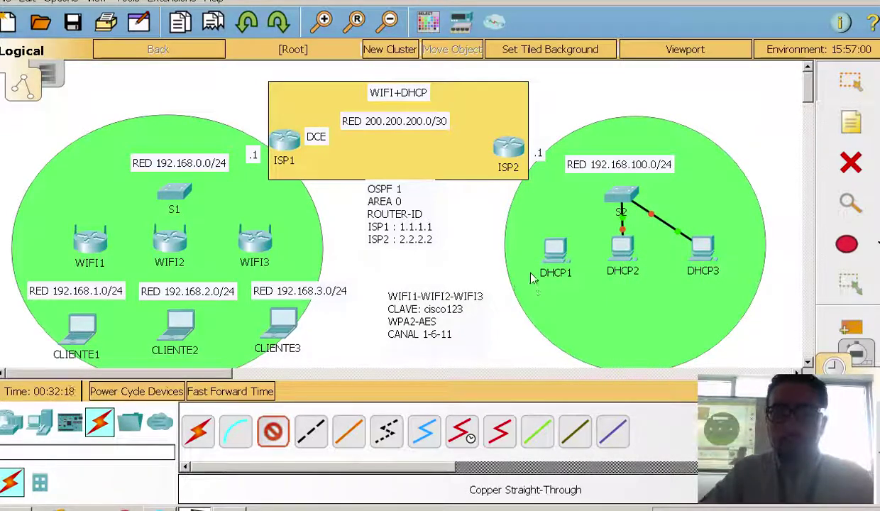
pyautogui.click(553, 251)
pyautogui.click(592, 315)
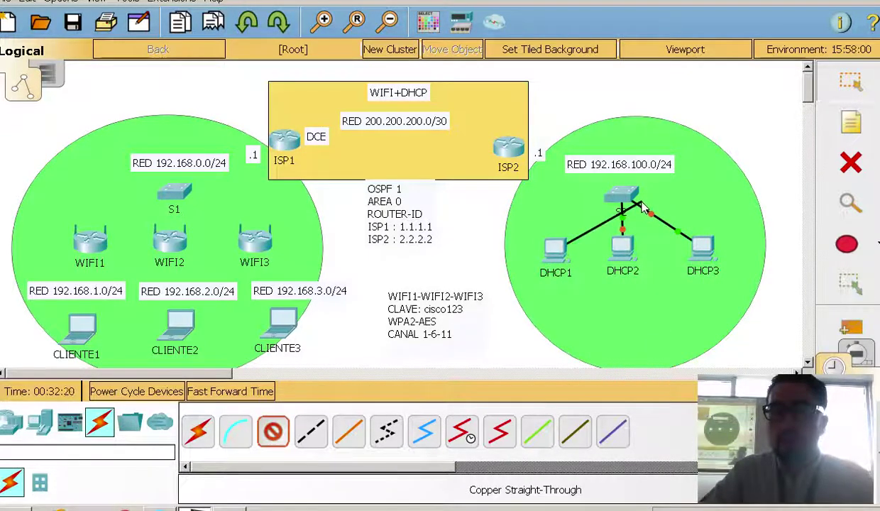
pyautogui.click(623, 198)
pyautogui.click(678, 387)
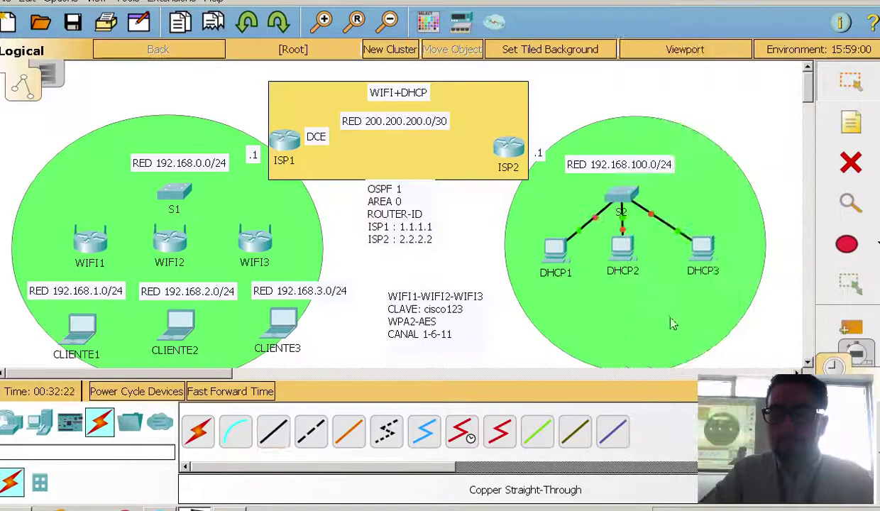
# Fast-forward simulation time so the three new links come up
pyautogui.click(264, 392)
pyautogui.click(264, 392)
pyautogui.click(264, 392)
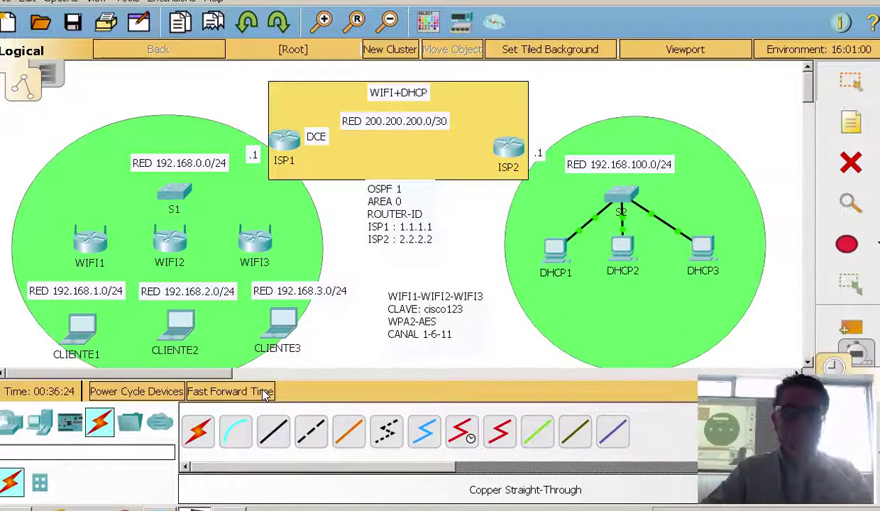
pyautogui.click(508, 147)
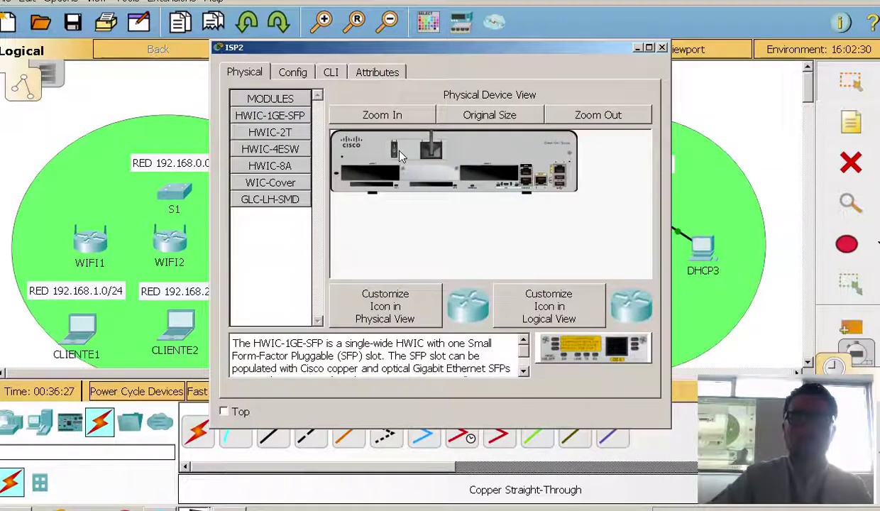
# Install an HWIC-2T serial card and a WIC cover plate in ISP2's free slots
pyautogui.click(268, 133)
pyautogui.moveTo(509, 192); pyautogui.dragTo(497, 179)
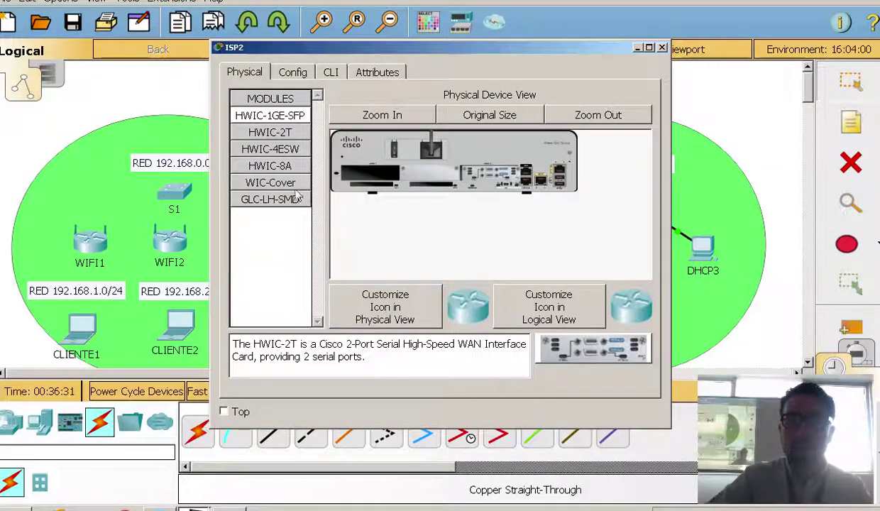
pyautogui.click(269, 183)
pyautogui.moveTo(403, 147); pyautogui.dragTo(369, 174)
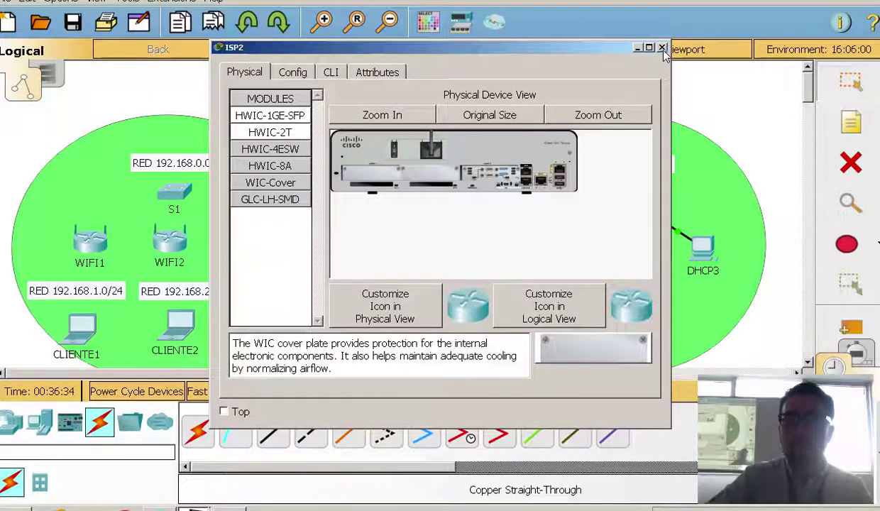
pyautogui.click(638, 47)
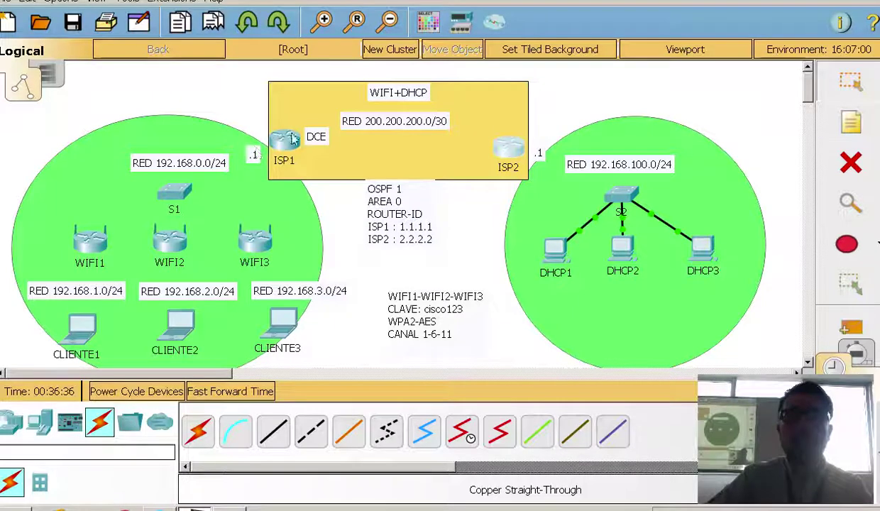
# Install an HWIC-2T serial card in ISP1's empty slot
pyautogui.click(285, 138)
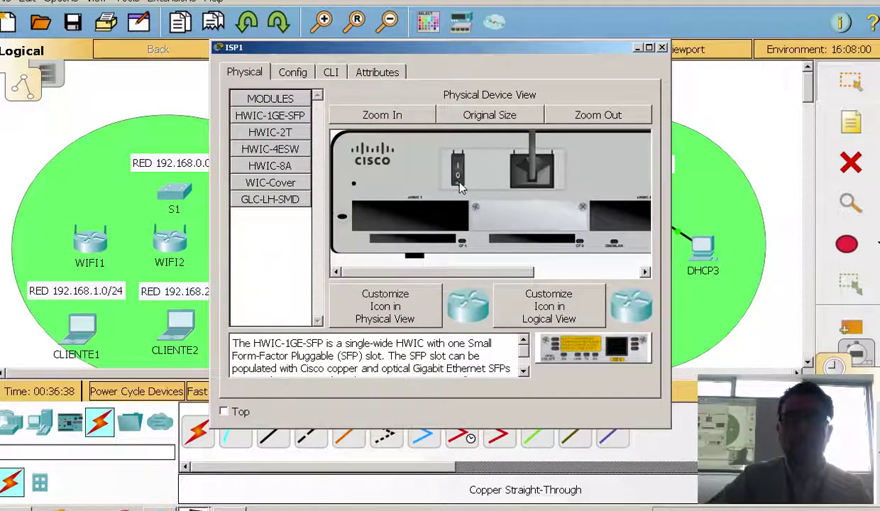
pyautogui.click(281, 182)
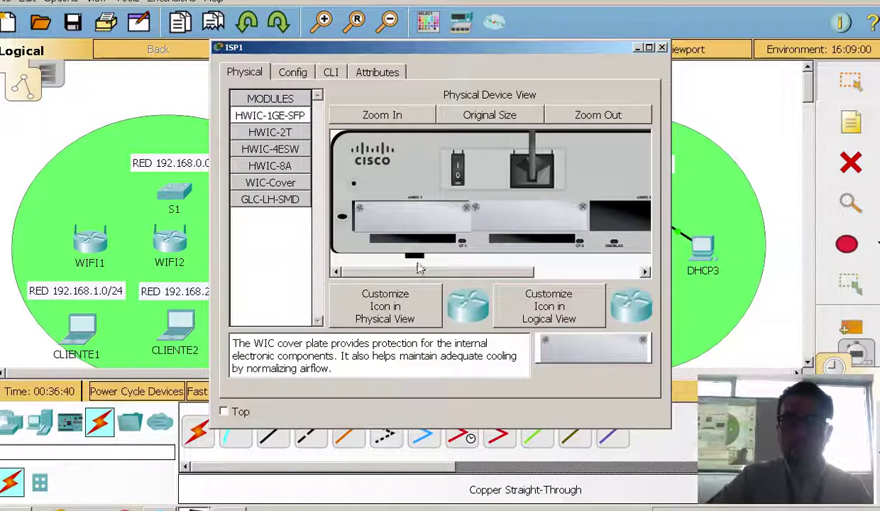
pyautogui.moveTo(406, 272); pyautogui.dragTo(560, 274)
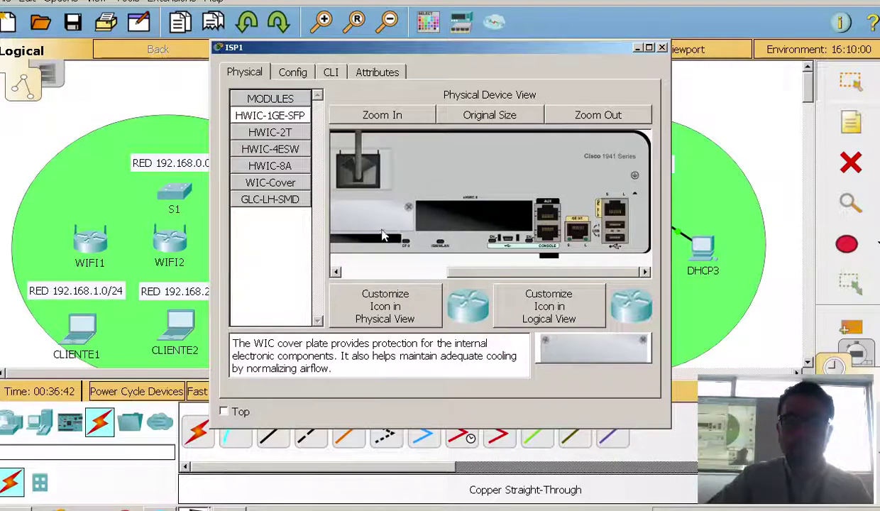
pyautogui.click(289, 135)
pyautogui.moveTo(538, 354); pyautogui.dragTo(489, 230)
pyautogui.moveTo(501, 279); pyautogui.dragTo(406, 277)
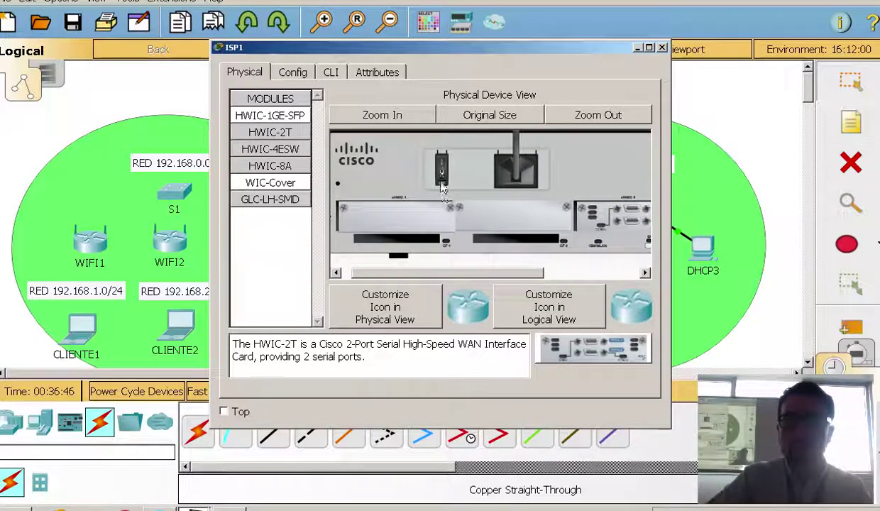
pyautogui.click(661, 48)
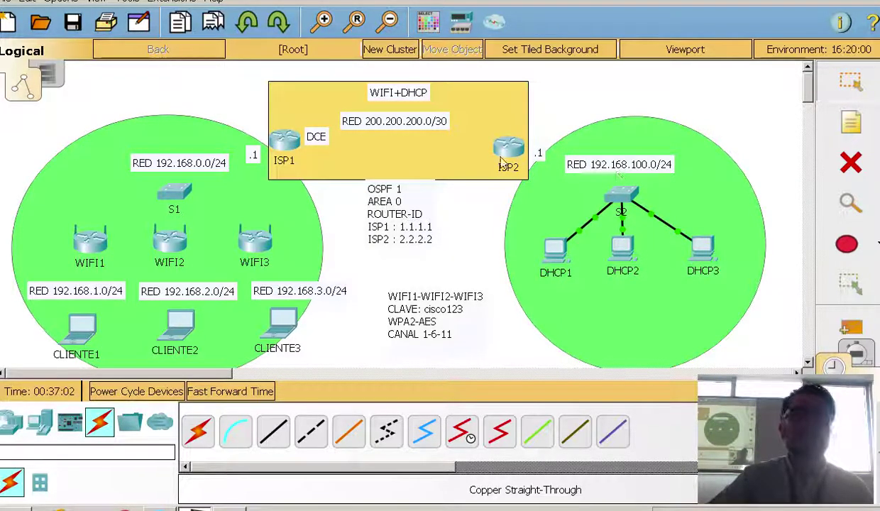
pyautogui.moveTo(628, 200)
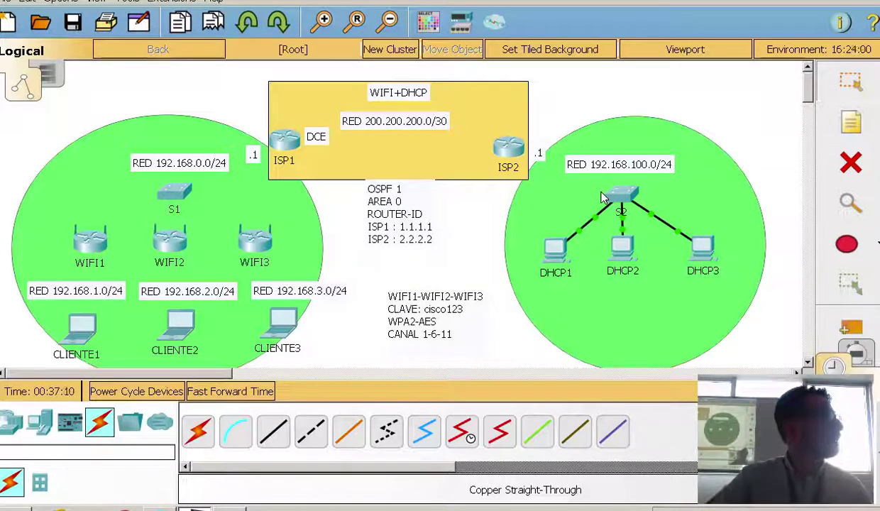
pyautogui.click(518, 152)
# Decline ISP2's initial setup dialog and enter privileged mode with enable
pyautogui.click(345, 75)
pyautogui.write('NO')
pyautogui.press('Return')
pyautogui.press('Return')
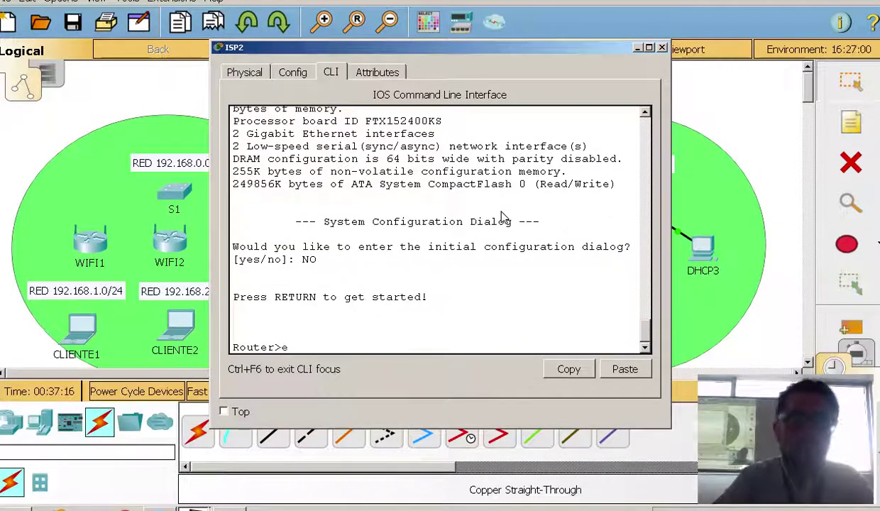
pyautogui.write('ena')
pyautogui.press('Tab')
pyautogui.press('Return')
# Enter global configuration mode and set the router's hostname to ISP2
pyautogui.write('con')
pyautogui.press('Tab')
pyautogui.write('f')
pyautogui.press('Tab')
pyautogui.write('t')
pyautogui.press('Tab')
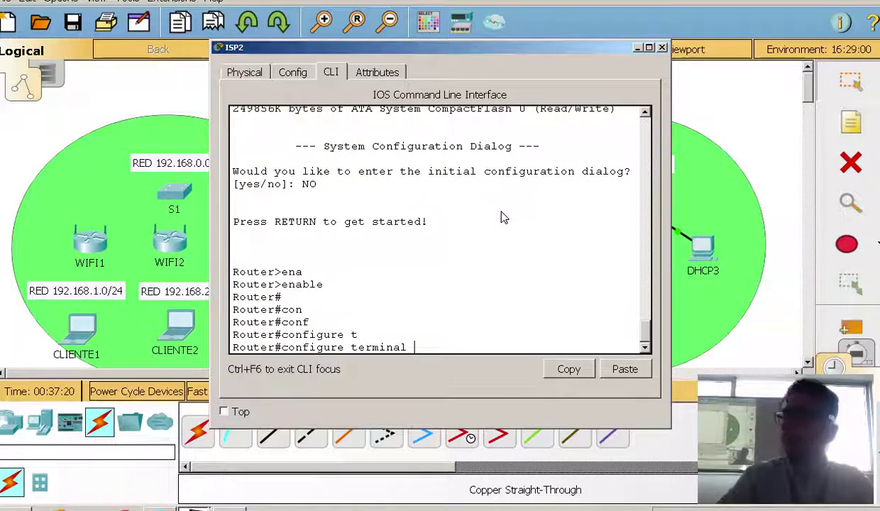
pyautogui.press('Return')
pyautogui.write('h')
pyautogui.press('Tab')
pyautogui.write('ISP2')
pyautogui.press('Return')
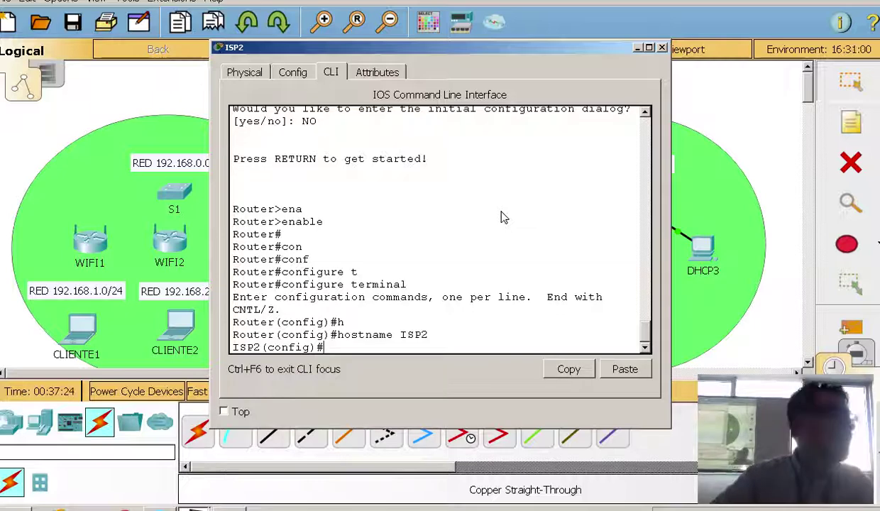
# Enter interface configuration for GigabitEthernet0/0
pyautogui.write('in')
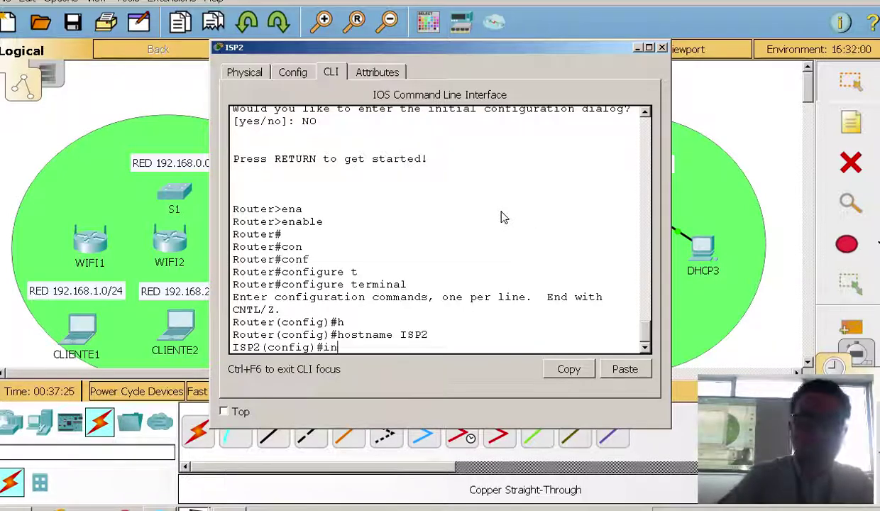
pyautogui.press('Tab')
pyautogui.write('g')
pyautogui.press('Tab')
pyautogui.write('0/0')
pyautogui.press('Return')
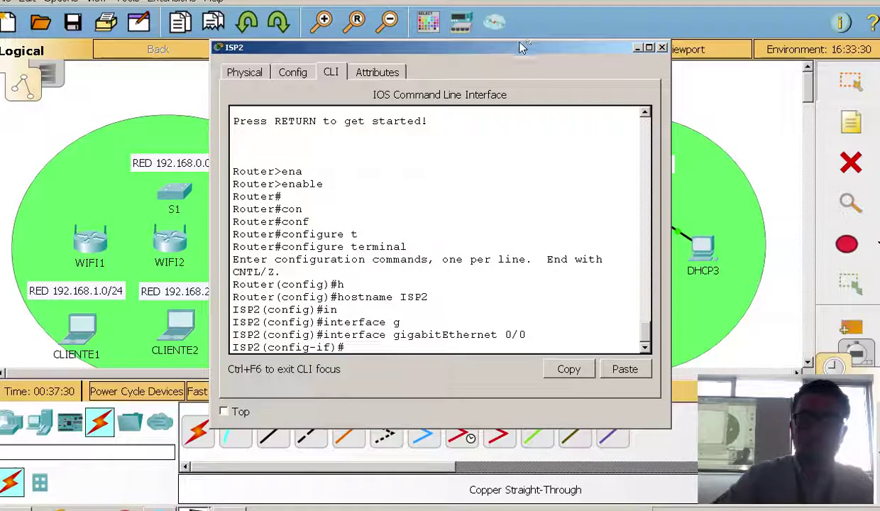
pyautogui.moveTo(472, 44); pyautogui.dragTo(312, 10)
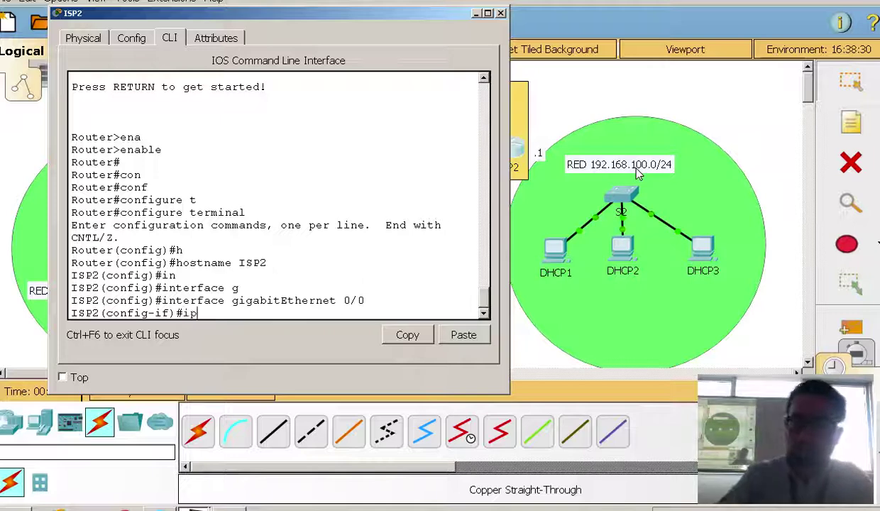
# Assign GigabitEthernet0/0 the address 192.168.100.1 255.255.255.0
pyautogui.write('ad')
pyautogui.press('Tab')
pyautogui.write('192.168.100')
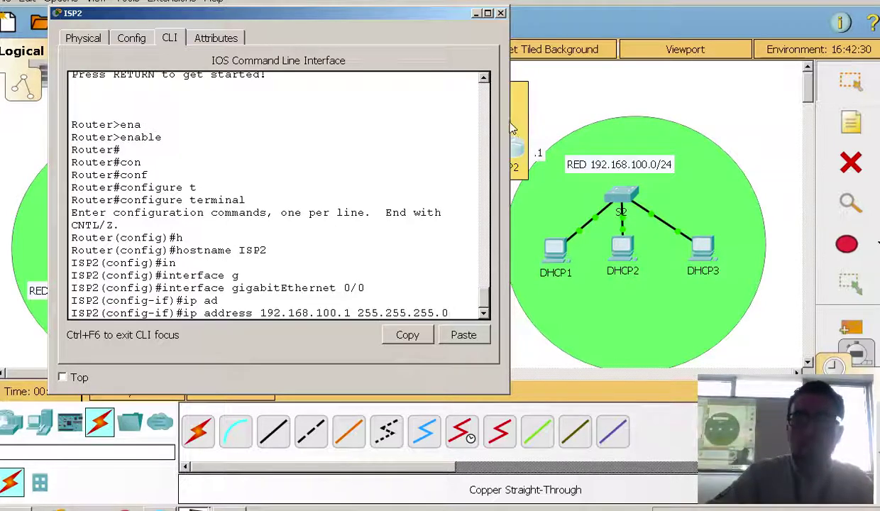
pyautogui.moveTo(509, 128); pyautogui.dragTo(543, 116)
pyautogui.press('Return')
# Enable GigabitEthernet0/0 with no shutdown
pyautogui.write('no sh')
pyautogui.press('Tab')
pyautogui.press('Return')
pyautogui.press('Return')
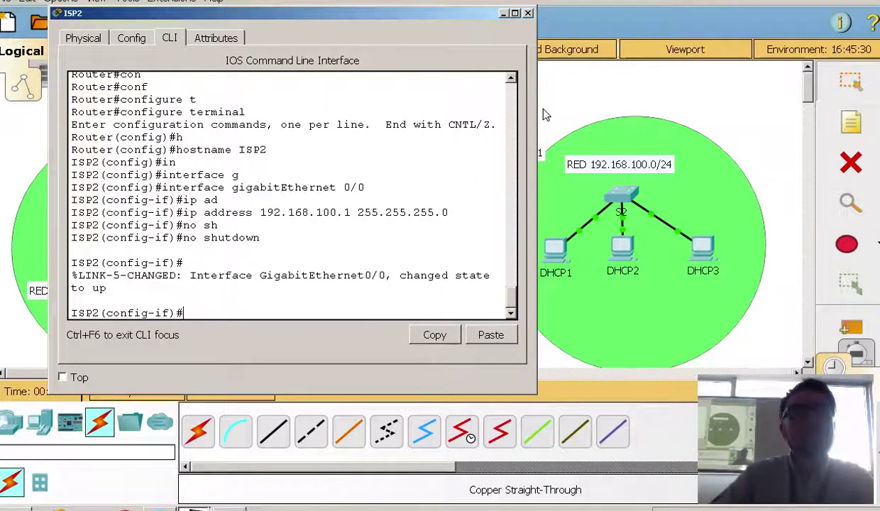
pyautogui.scroll(1, 437, 251)
pyautogui.scroll(1, 437, 252)
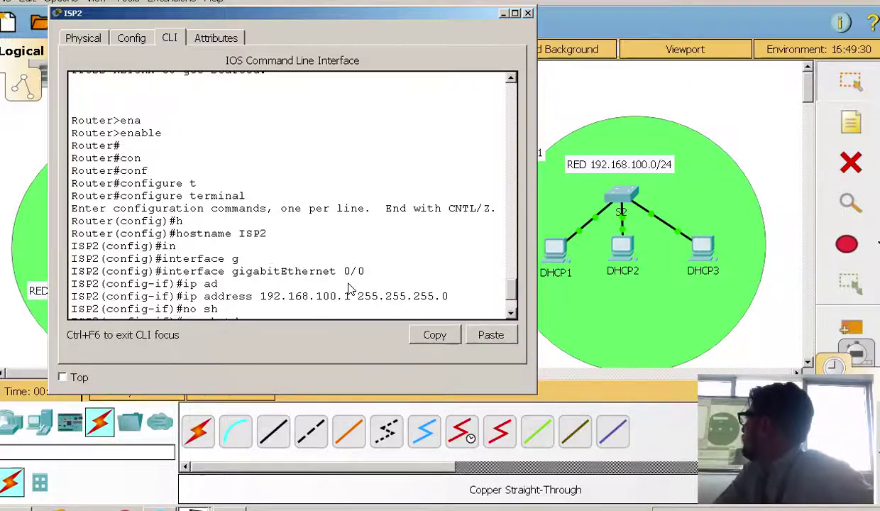
pyautogui.scroll(-1, 348, 284)
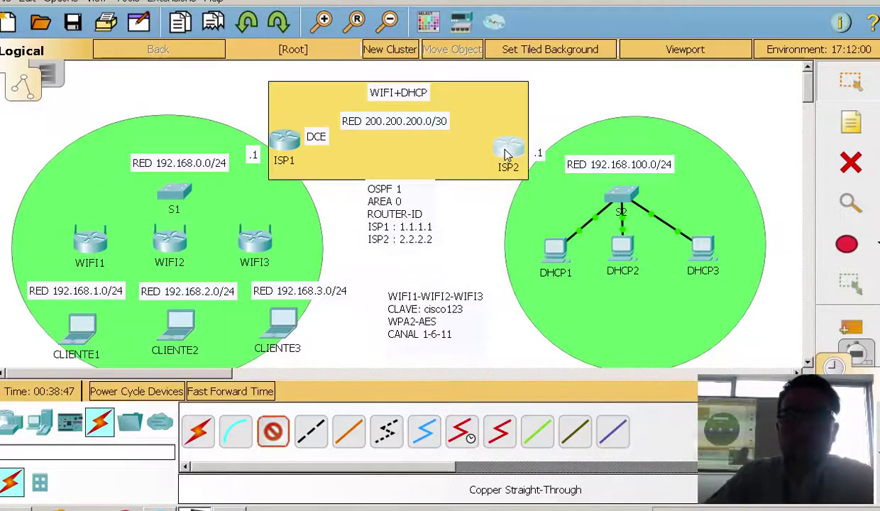
# Link ISP2's GigabitEthernet0/0 to an S2 FastEthernet port and fast-forward time
pyautogui.click(505, 155)
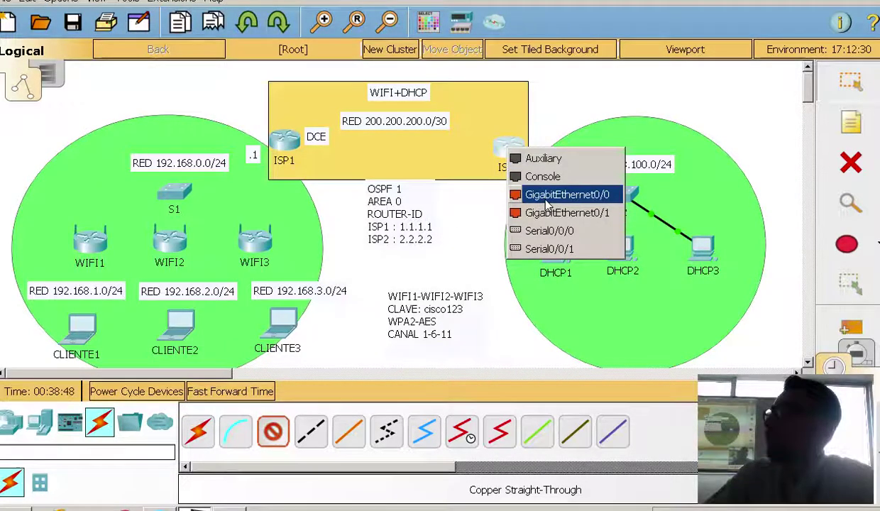
pyautogui.click(561, 199)
pyautogui.click(606, 213)
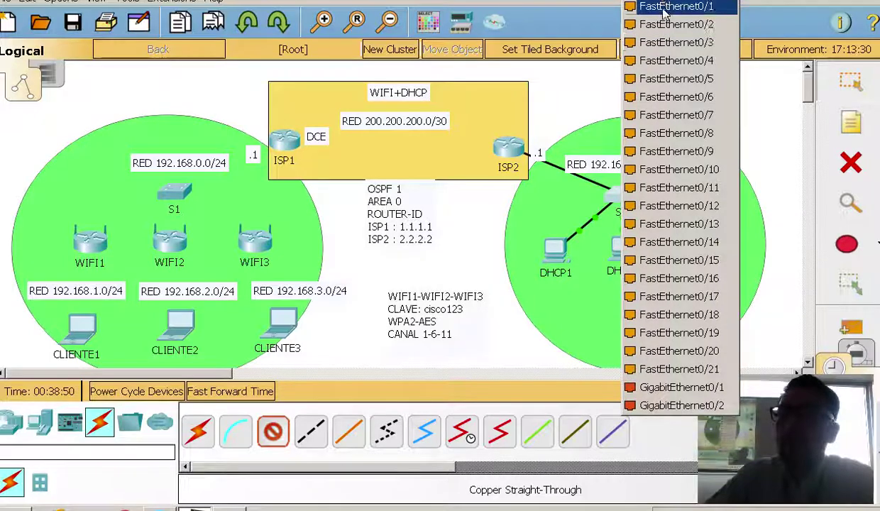
pyautogui.click(663, 13)
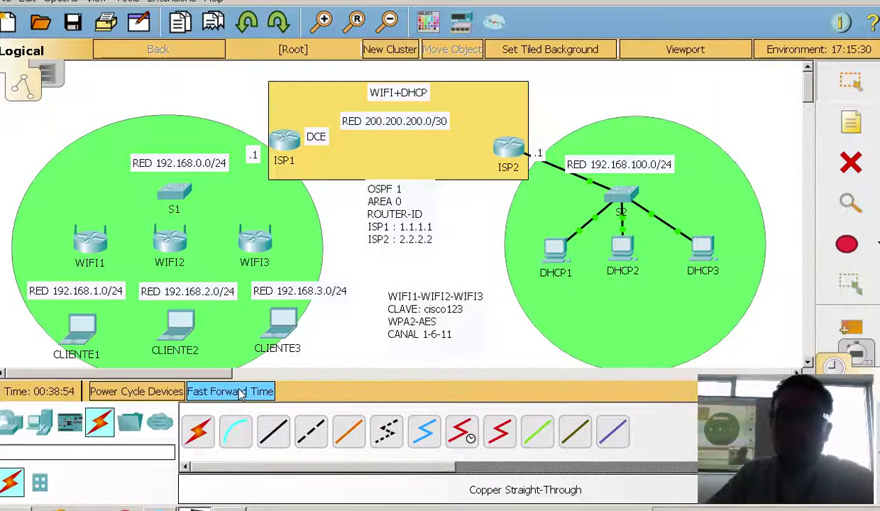
pyautogui.click(233, 391)
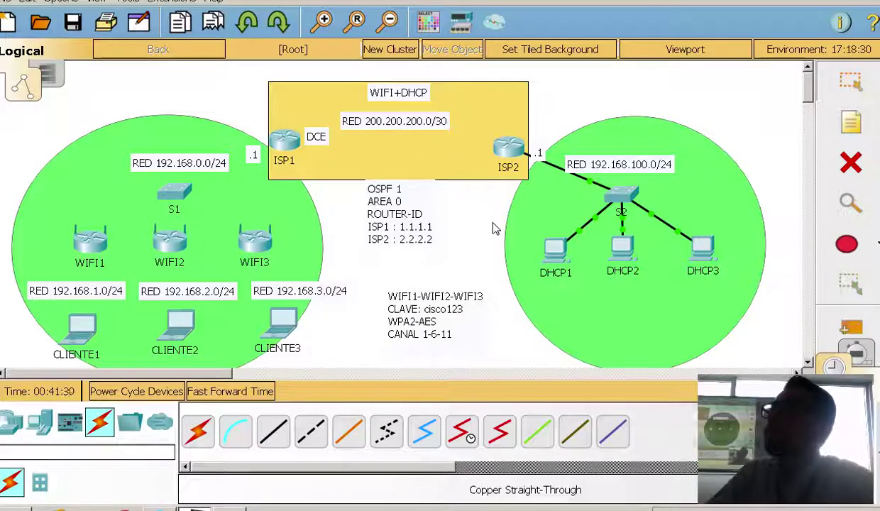
# Check ISP2's console output showing GigabitEthernet0/0 up with 192.168.100.1/24
pyautogui.click(492, 146)
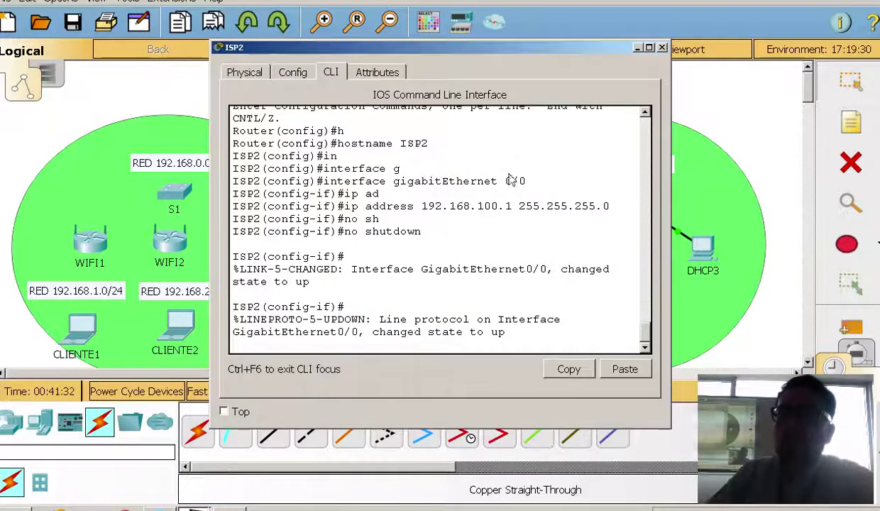
pyautogui.moveTo(612, 207); pyautogui.dragTo(362, 211)
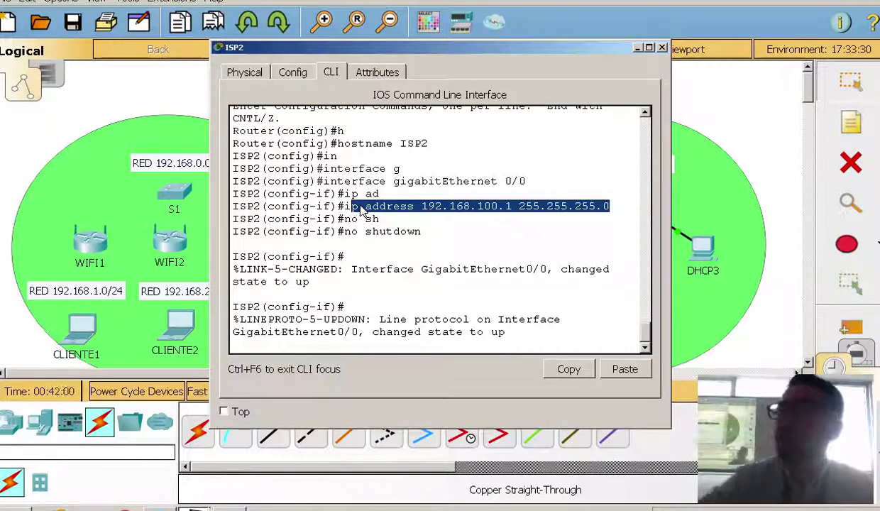
pyautogui.click(662, 47)
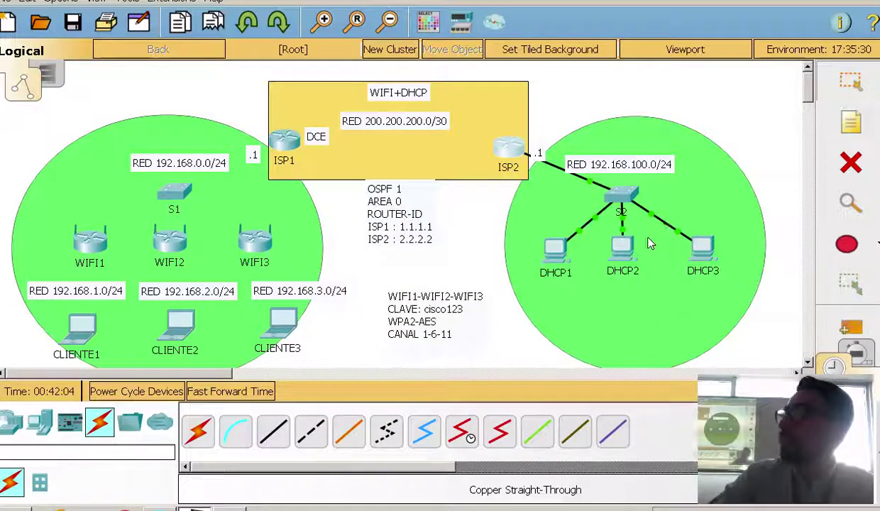
# Exit interface configuration back to ISP2's global configuration prompt
pyautogui.click(507, 150)
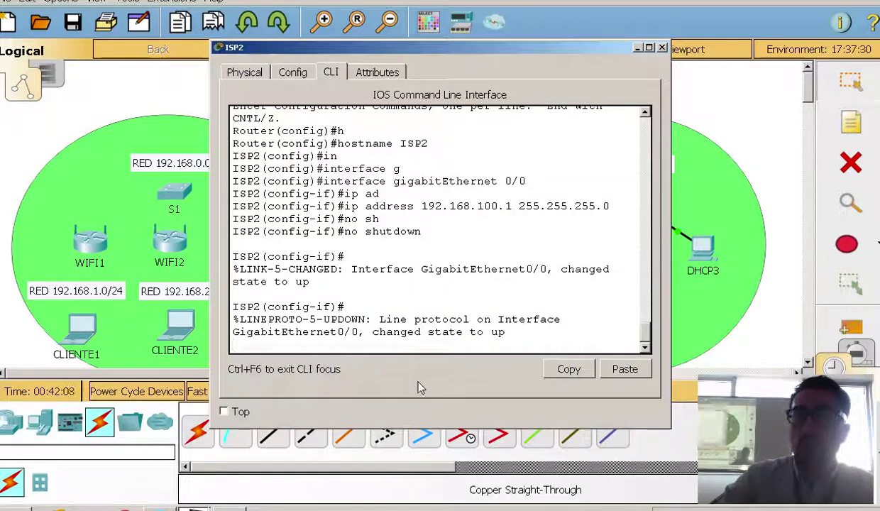
pyautogui.press('Return')
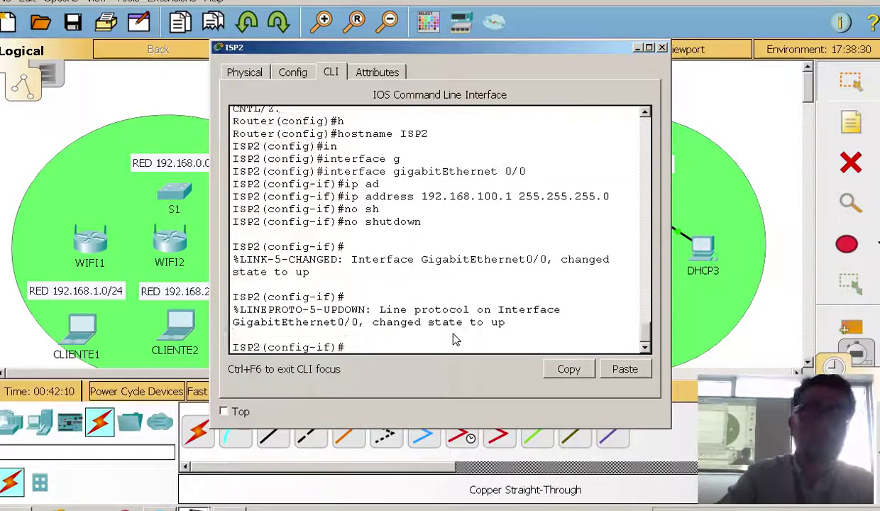
pyautogui.write('exit')
pyautogui.press('Return')
pyautogui.press('Return')
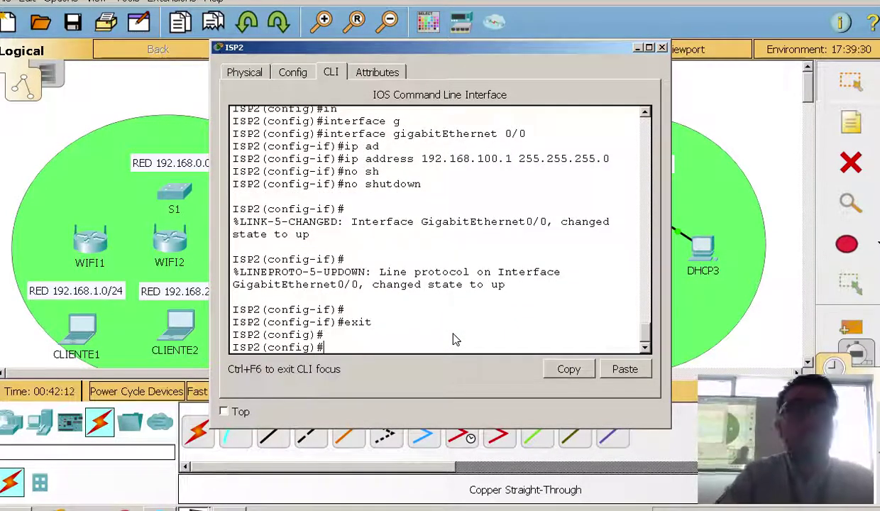
pyautogui.moveTo(458, 47); pyautogui.dragTo(355, 254)
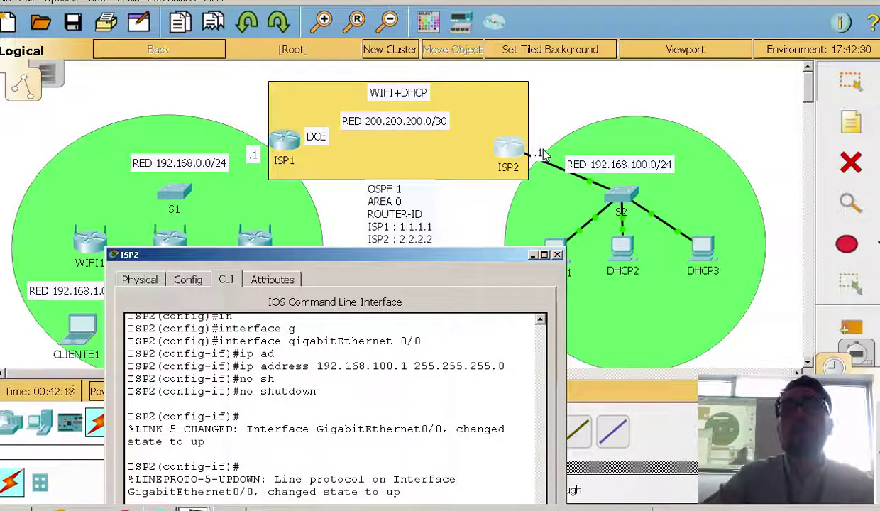
pyautogui.moveTo(440, 254); pyautogui.dragTo(599, 80)
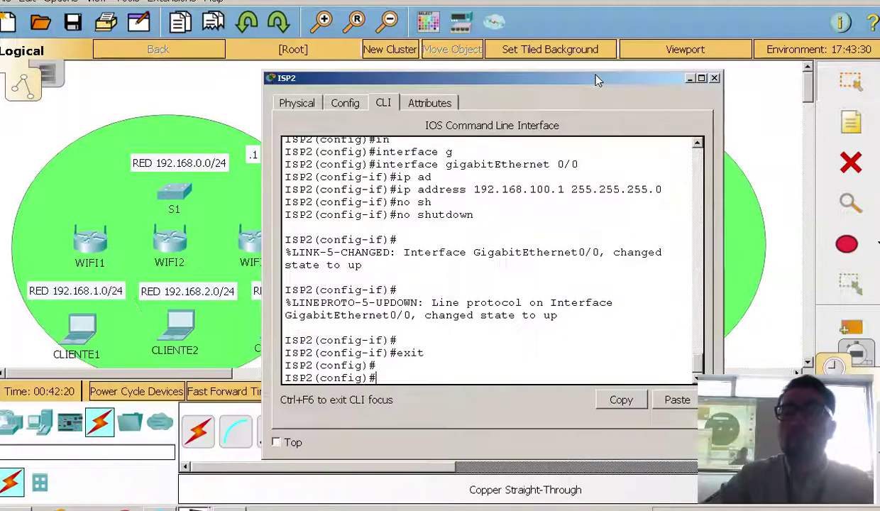
# Exclude 192.168.100.1 from DHCP leases with ip dhcp excluded-address
pyautogui.write('p ')
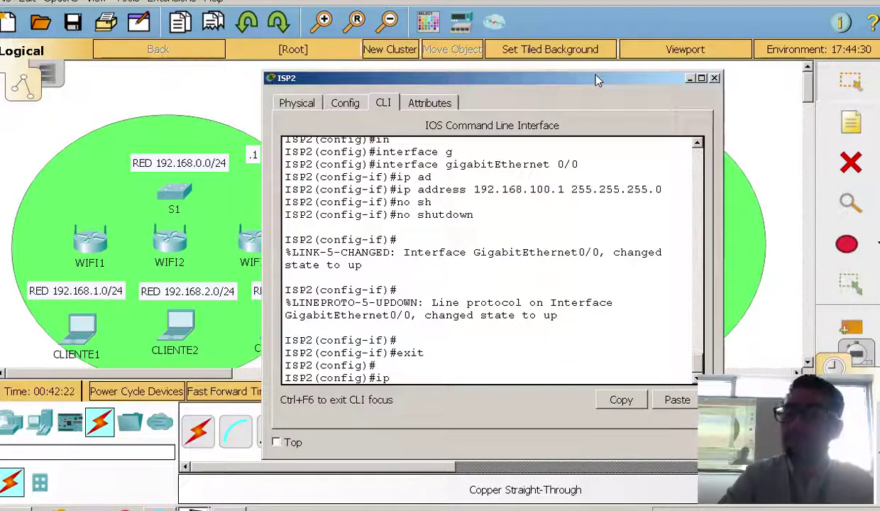
pyautogui.write('d')
pyautogui.press('Tab')
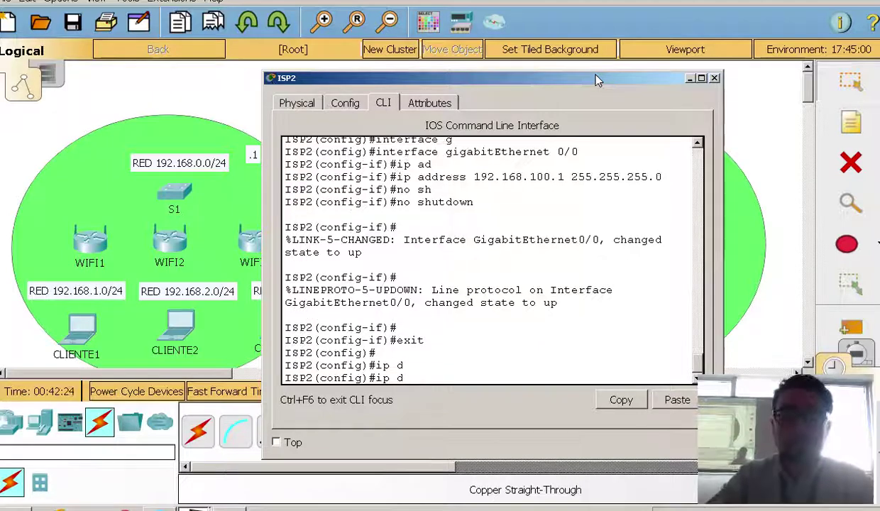
pyautogui.write('h')
pyautogui.press('Tab')
pyautogui.write('ex')
pyautogui.press('Tab')
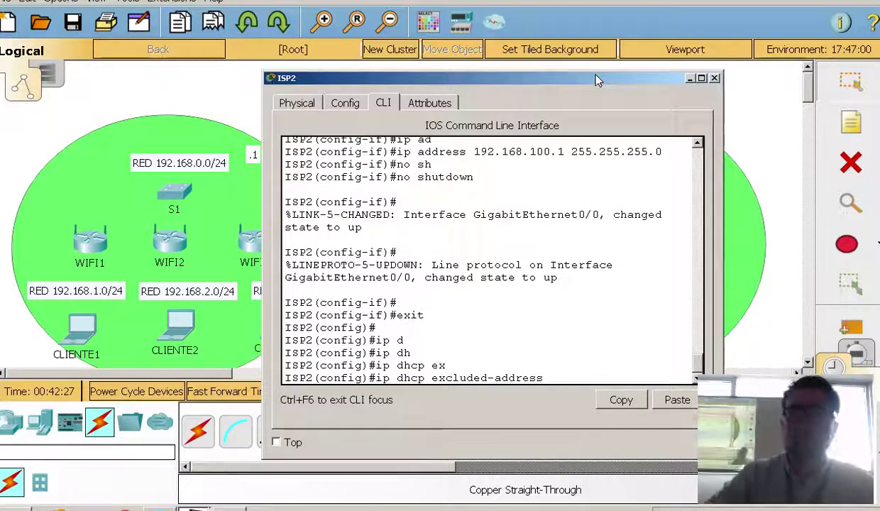
pyautogui.moveTo(596, 79); pyautogui.dragTo(552, 41)
pyautogui.write('10')
pyautogui.write('92')
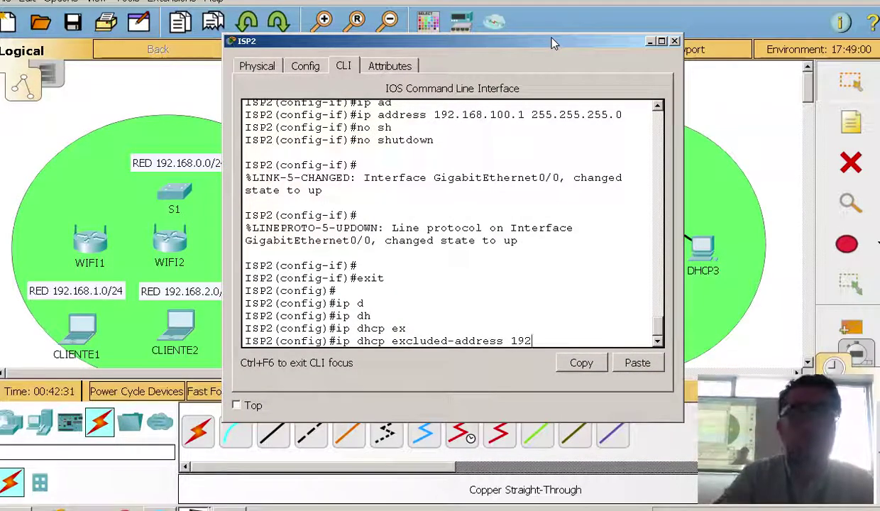
pyautogui.write('.168')
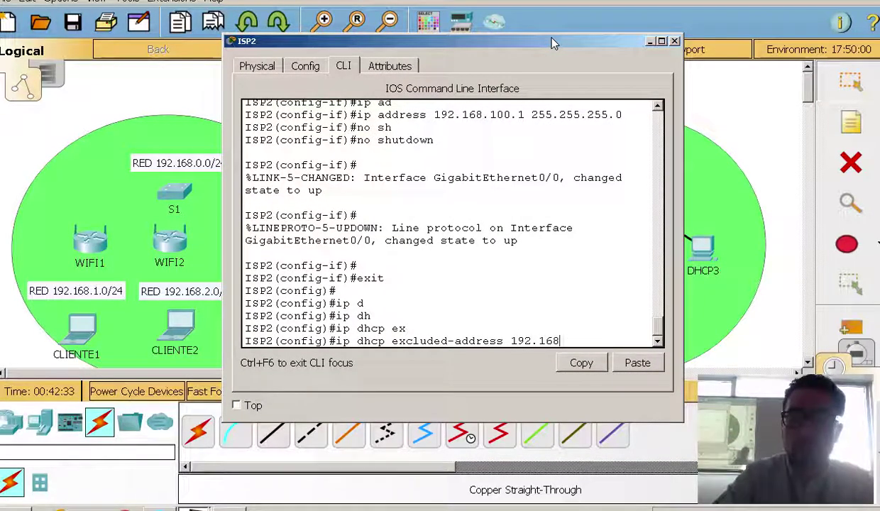
pyautogui.write('.100.1')
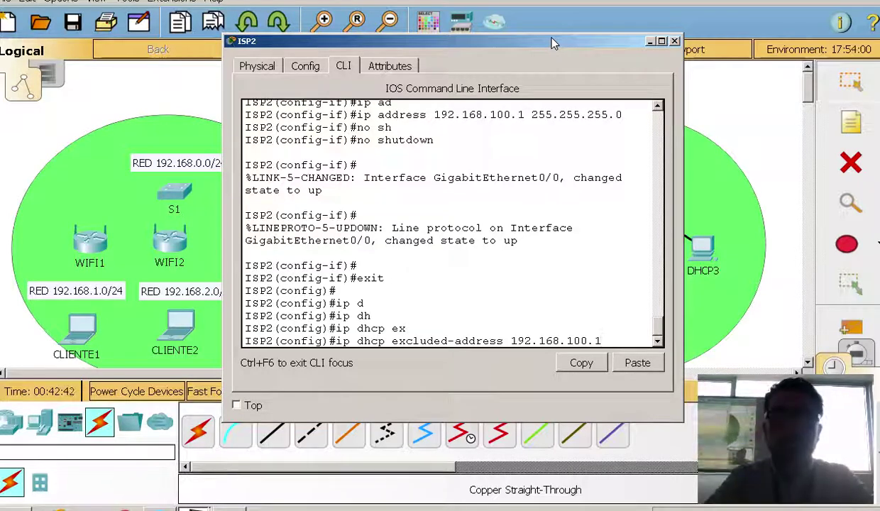
pyautogui.press('Return')
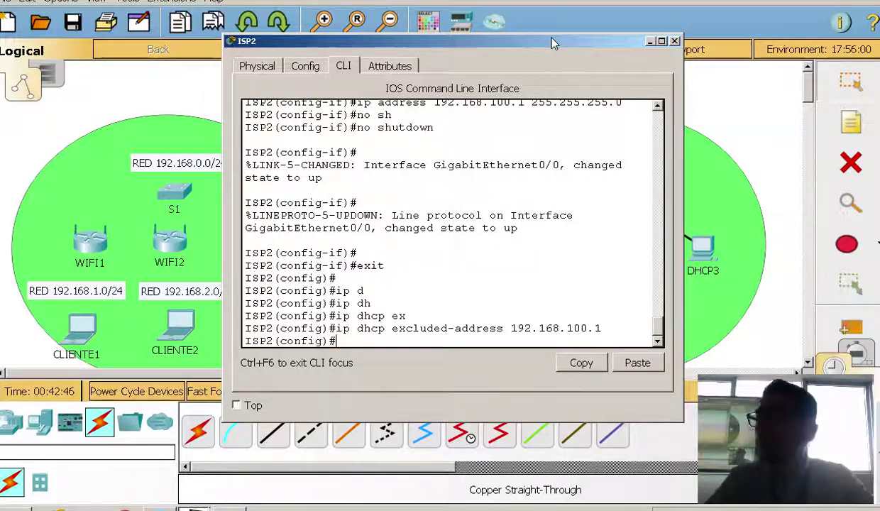
# Create DHCP pool CLIENTES2 and begin its network statement
pyautogui.write('net')
pyautogui.press('Tab')
pyautogui.press('BackSpace')
pyautogui.press('BackSpace')
pyautogui.press('BackSpace')
pyautogui.write('i')
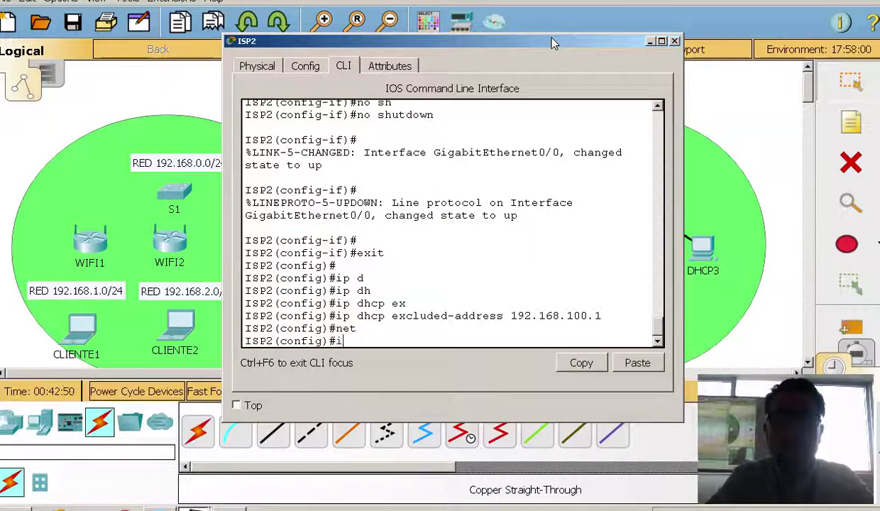
pyautogui.write('p dh')
pyautogui.press('Tab')
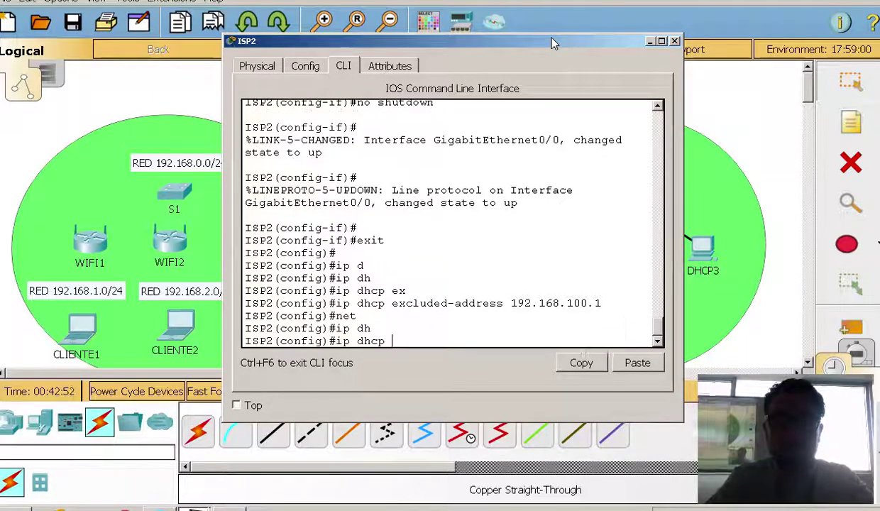
pyautogui.write('p')
pyautogui.press('Tab')
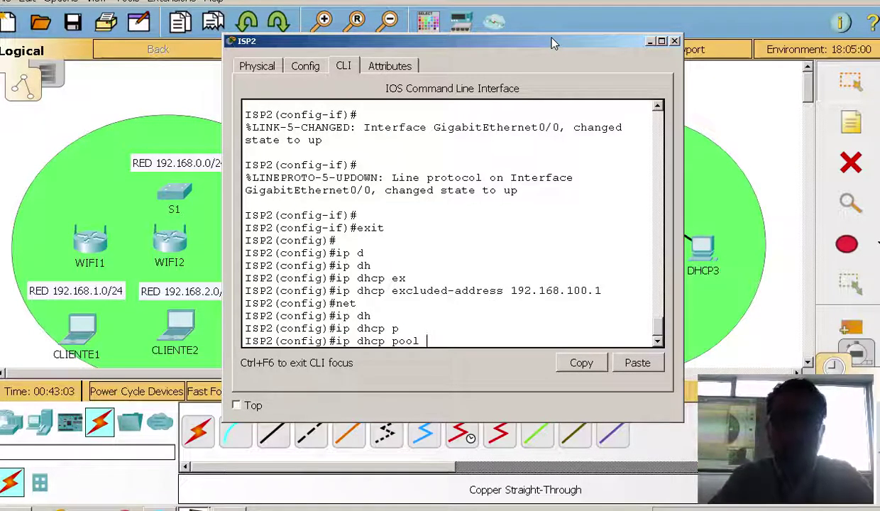
pyautogui.write('CLIENT')
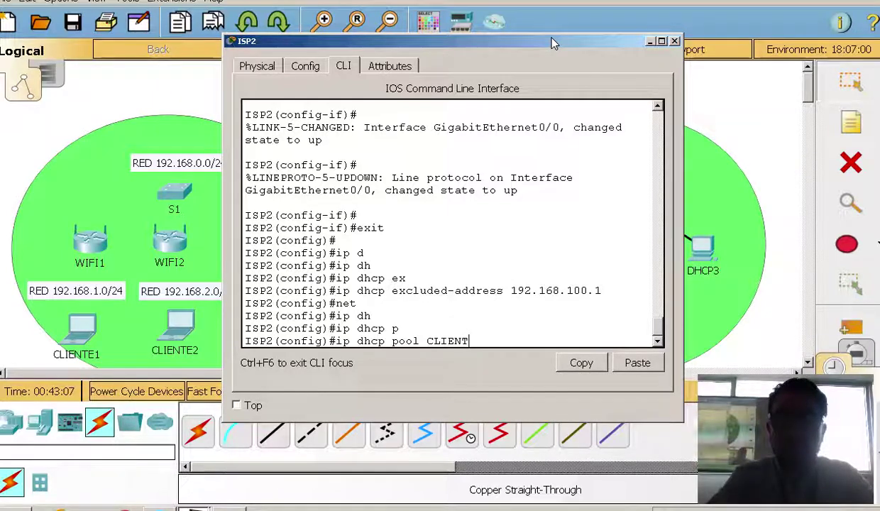
pyautogui.write('ES')
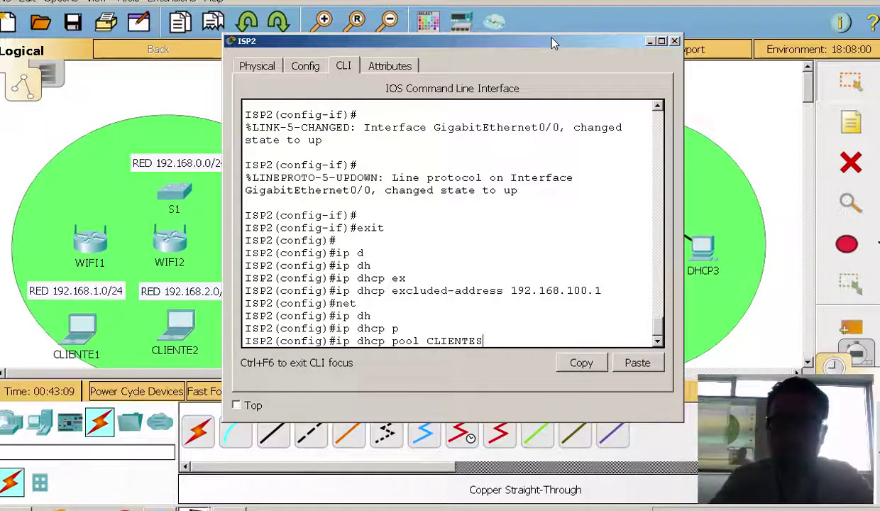
pyautogui.write('S2')
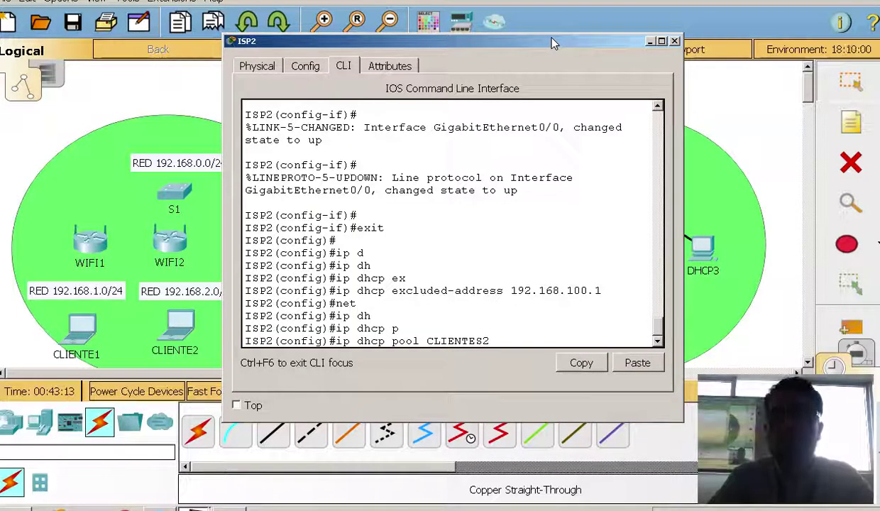
pyautogui.press('Return')
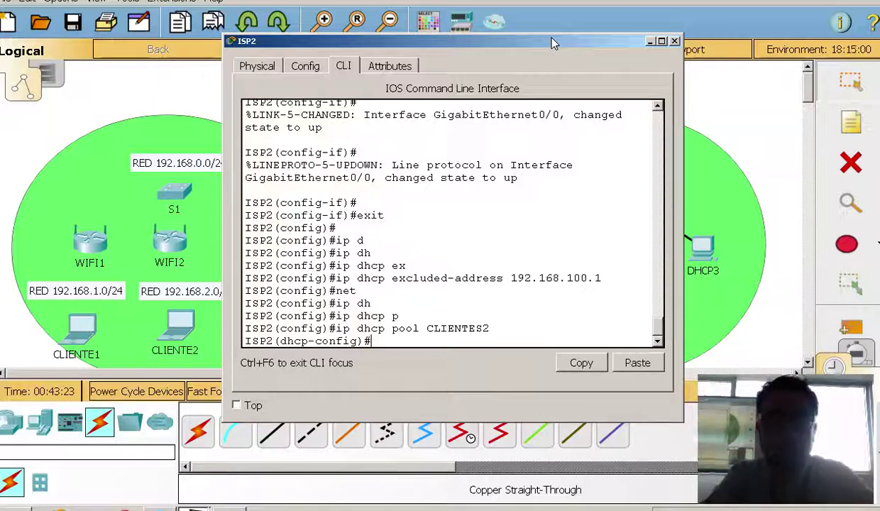
pyautogui.write('ne')
pyautogui.press('Tab')
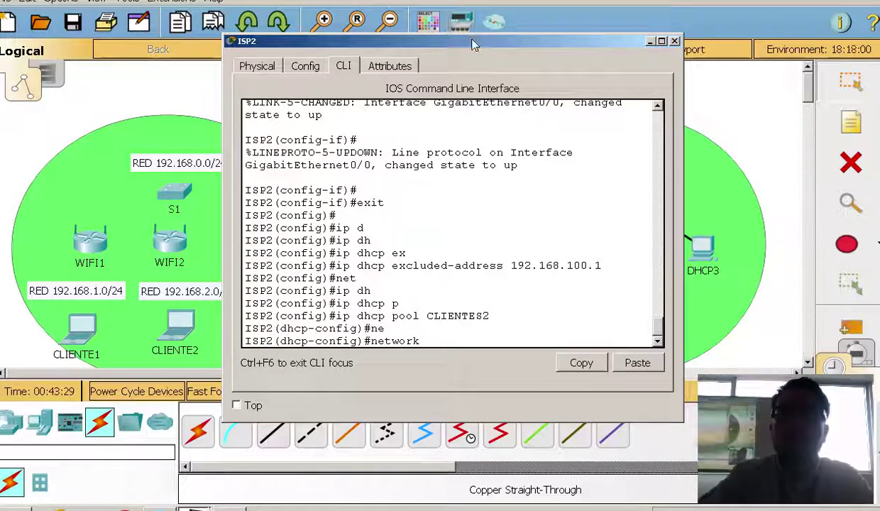
pyautogui.moveTo(462, 42); pyautogui.dragTo(369, 41)
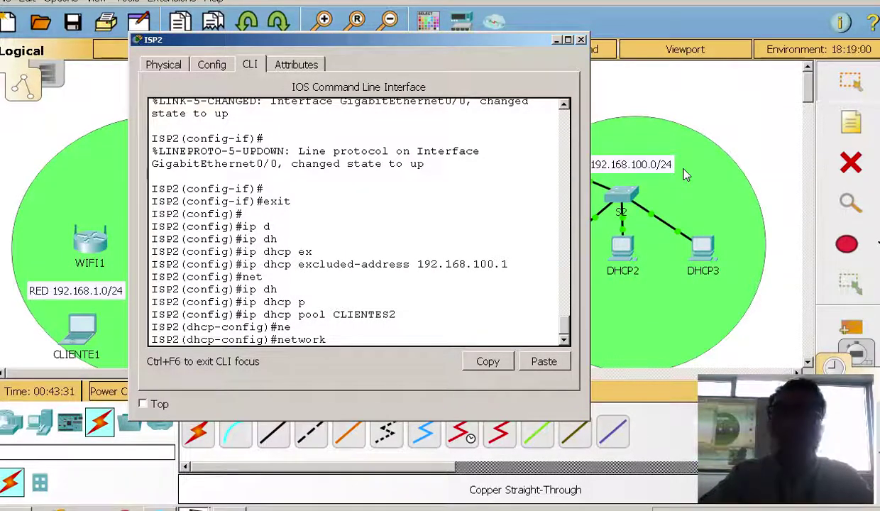
# Set pool CLIENTES2's network 192.168.100.0 255.255.255.0 and default router 192.168.100.1
pyautogui.write('192.168.100.0')
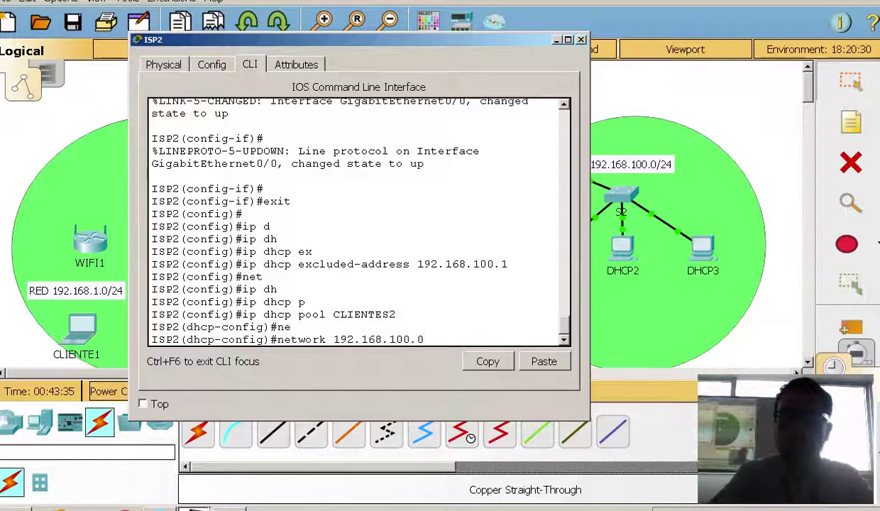
pyautogui.write(' 255.255.255.0')
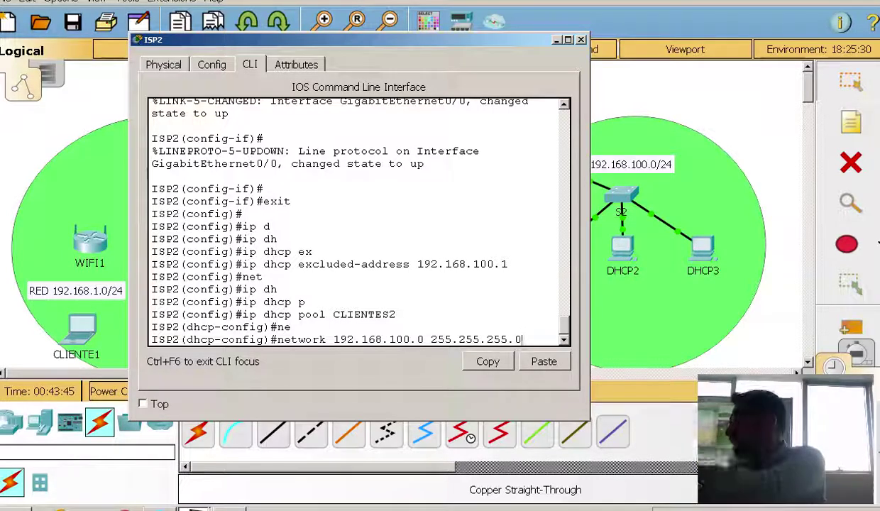
pyautogui.press('Return')
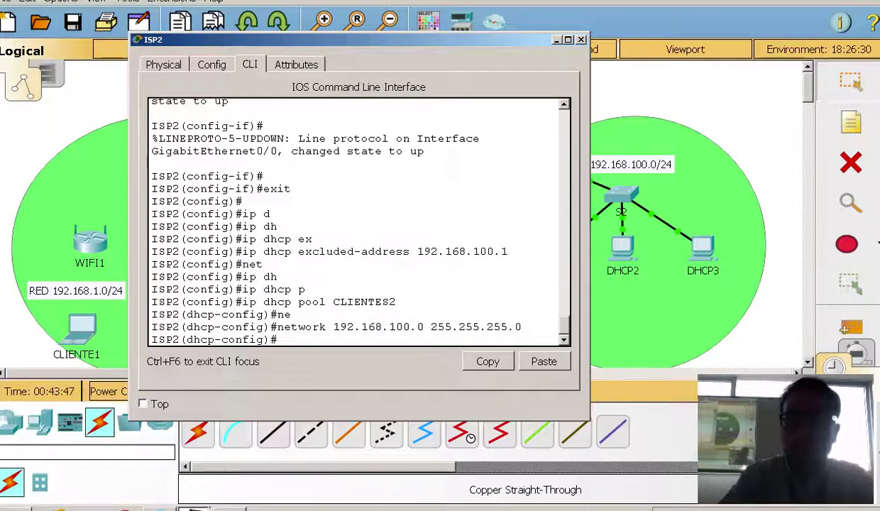
pyautogui.write('de')
pyautogui.press('Tab')
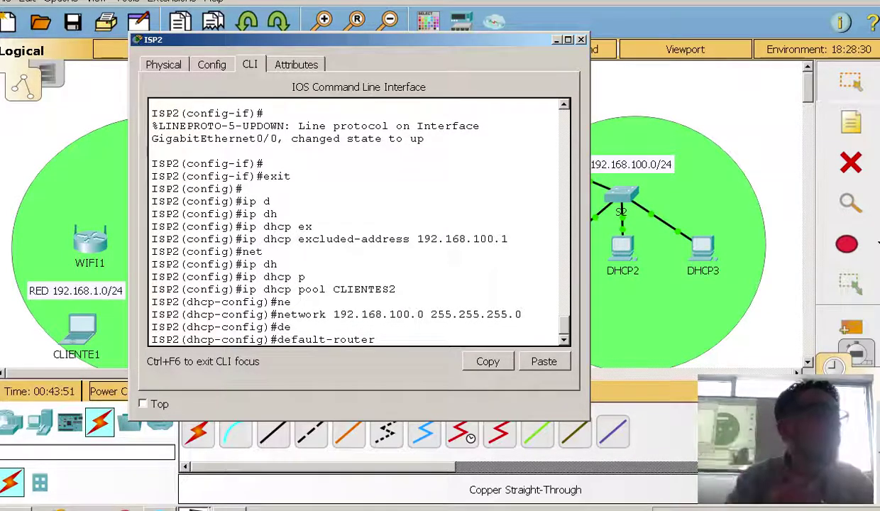
pyautogui.write('192')
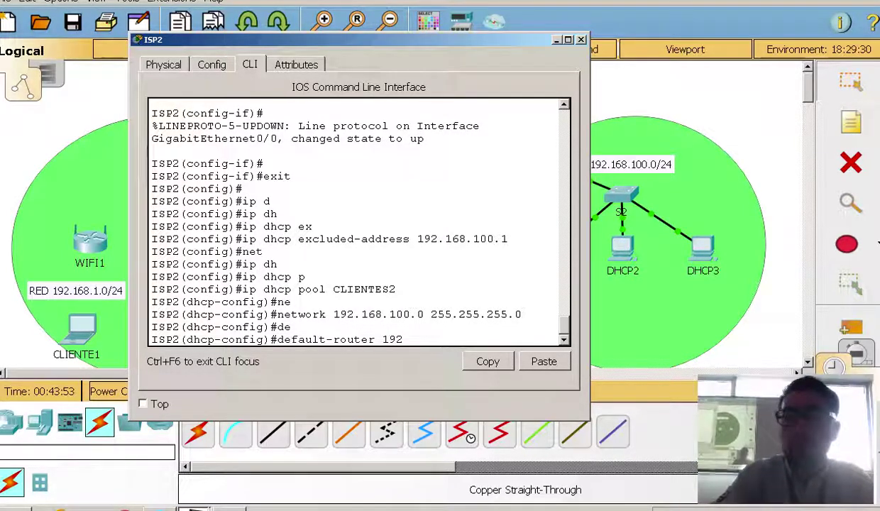
pyautogui.write('.168.100.1')
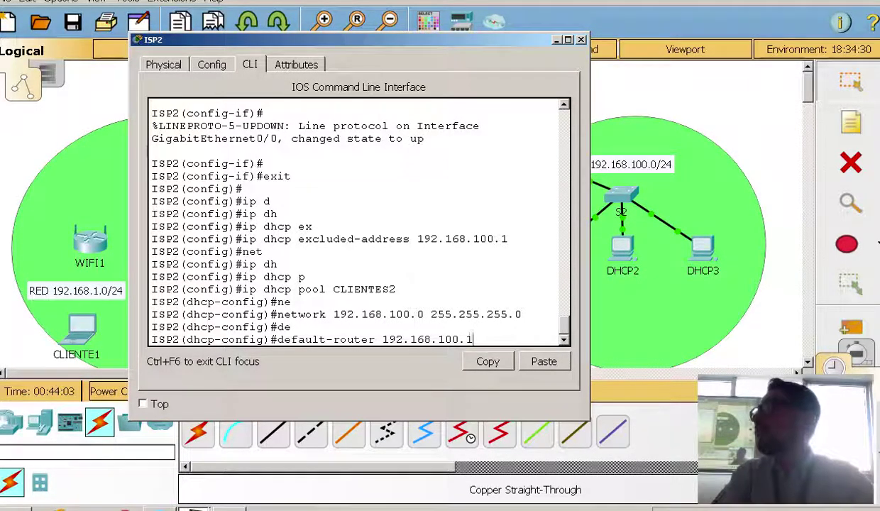
pyautogui.press('Return')
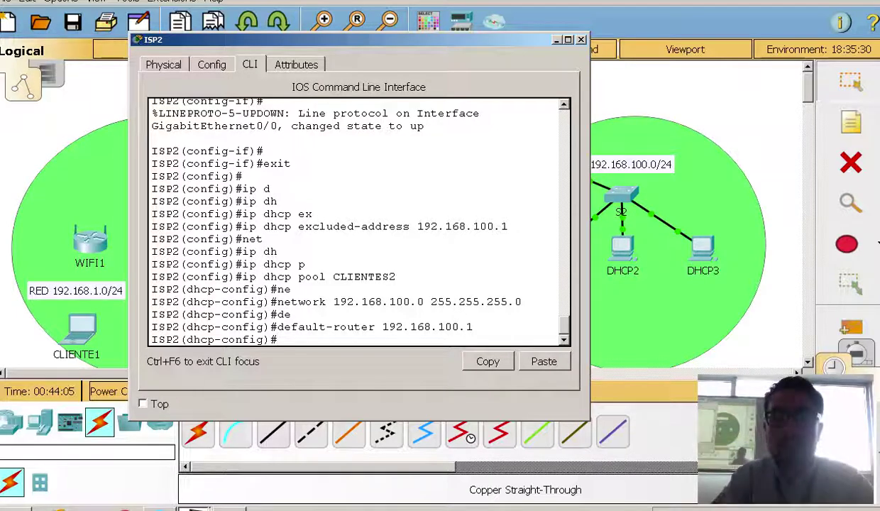
# Skip the DNS server and exit twice back to privileged mode
pyautogui.write('dn')
pyautogui.press('Tab')
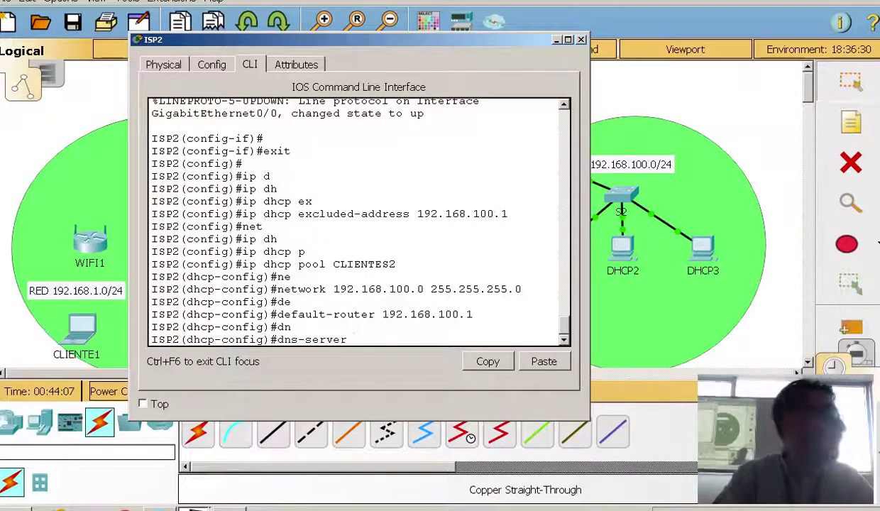
pyautogui.press('BackSpace')
pyautogui.press('BackSpace')
pyautogui.press('BackSpace')
pyautogui.press('BackSpace')
pyautogui.press('BackSpace')
pyautogui.press('BackSpace')
pyautogui.press('BackSpace')
pyautogui.press('BackSpace')
pyautogui.press('BackSpace')
pyautogui.press('BackSpace')
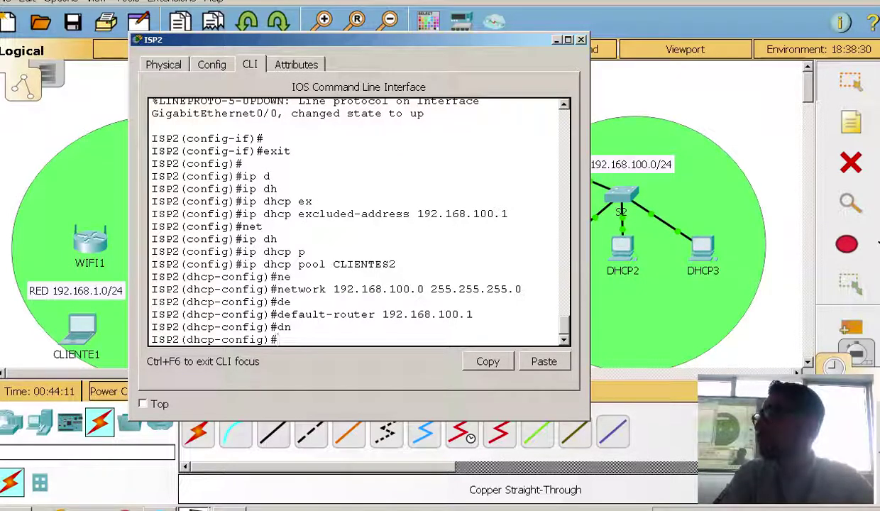
pyautogui.write('exit')
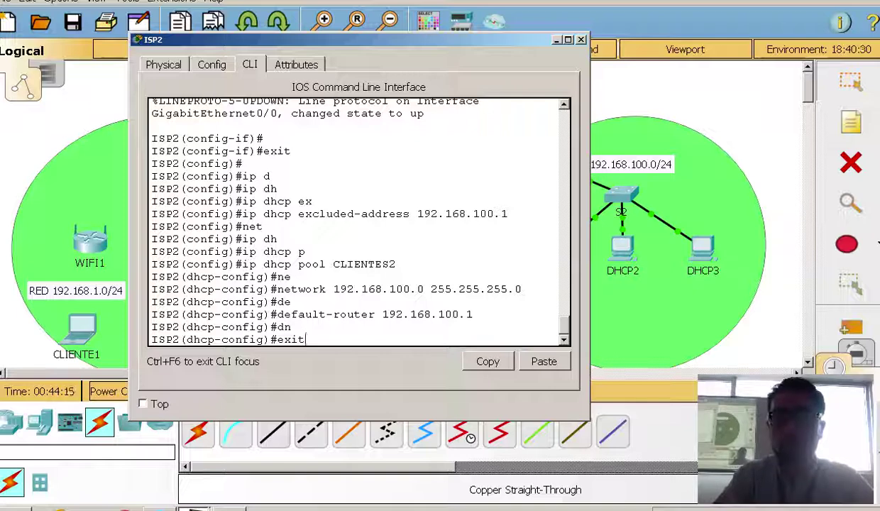
pyautogui.press('Return')
pyautogui.press('Return')
pyautogui.write('exit')
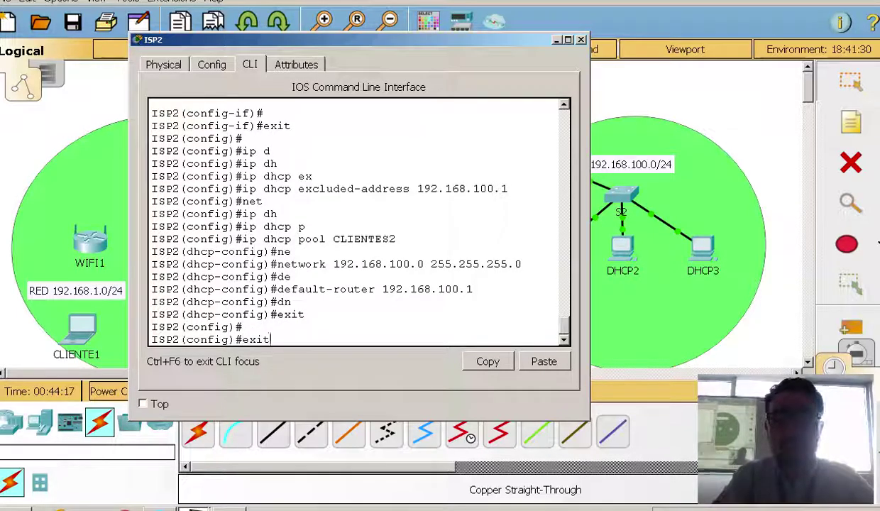
pyautogui.press('Return')
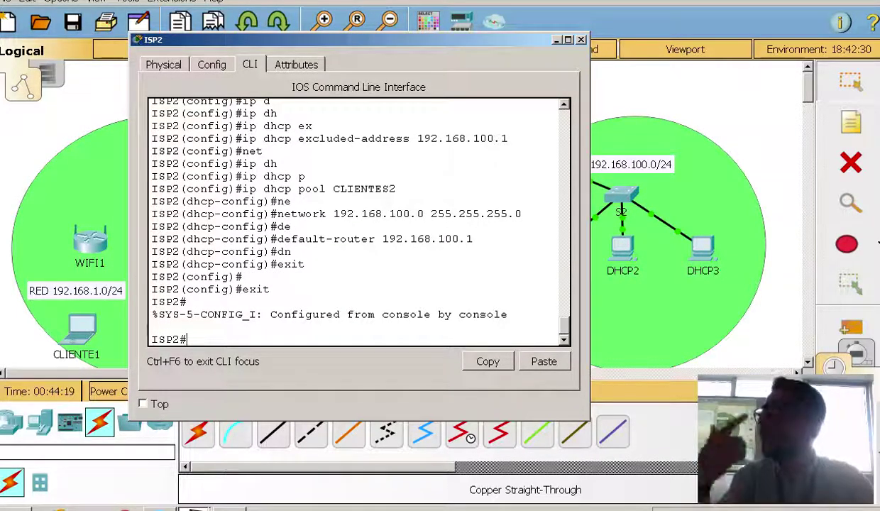
# Run show ip dhcp binding on ISP2 using Tab completion
pyautogui.write('sh')
pyautogui.press('Tab')
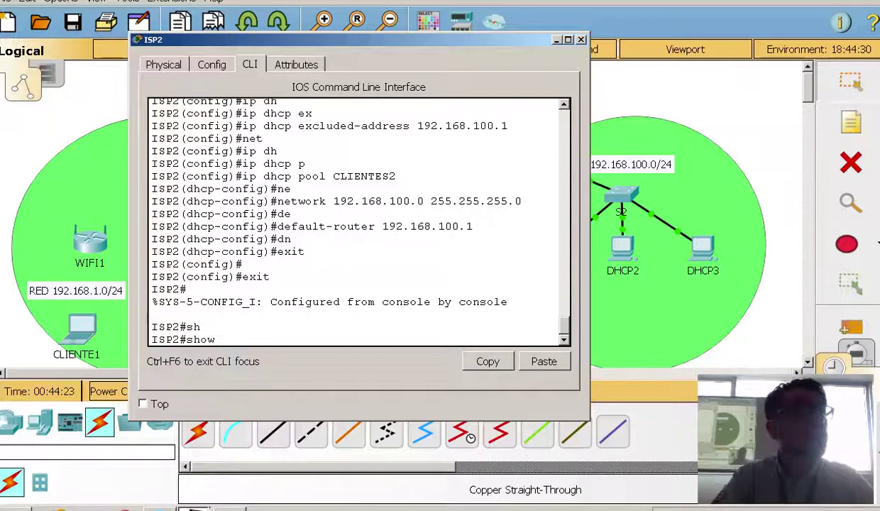
pyautogui.write('ip dhcp')
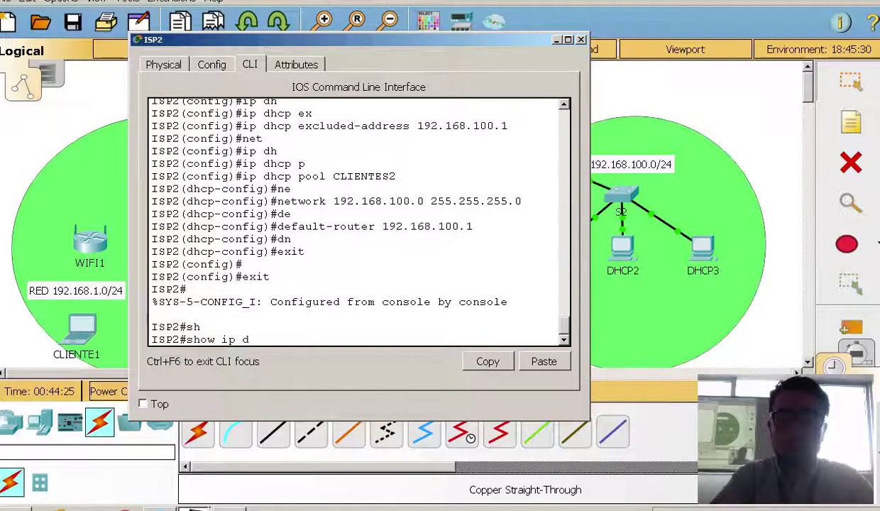
pyautogui.press('Tab')
pyautogui.write('b')
pyautogui.press('Tab')
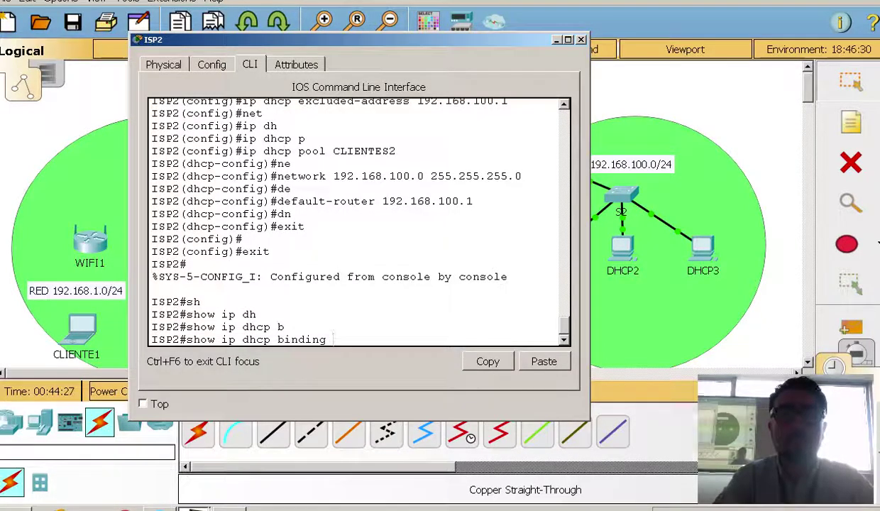
pyautogui.press('Return')
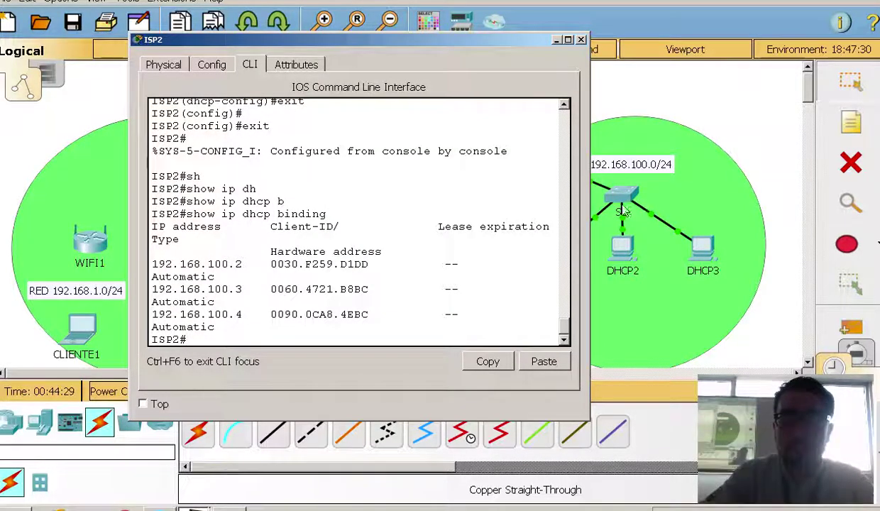
# Widen the ISP2 console and rerun the binding listing to see leases 192.168.100.2–.4
pyautogui.press('Up')
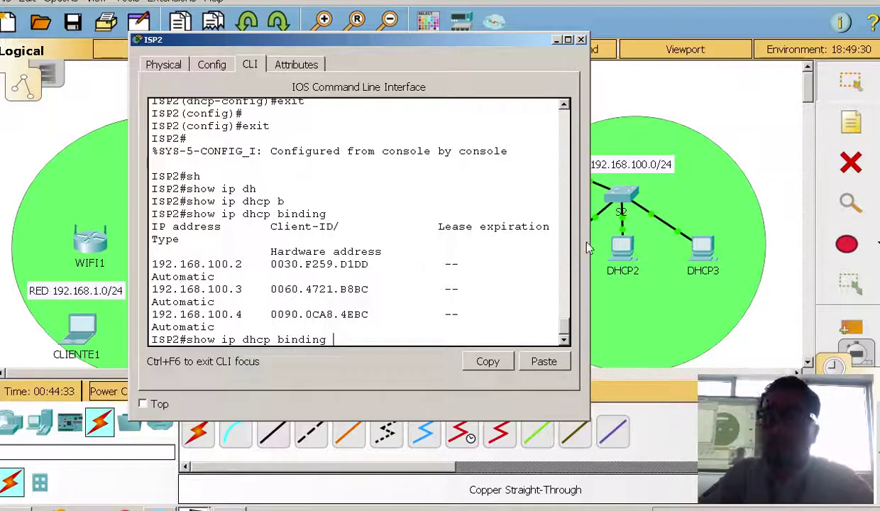
pyautogui.moveTo(589, 237); pyautogui.dragTo(699, 237)
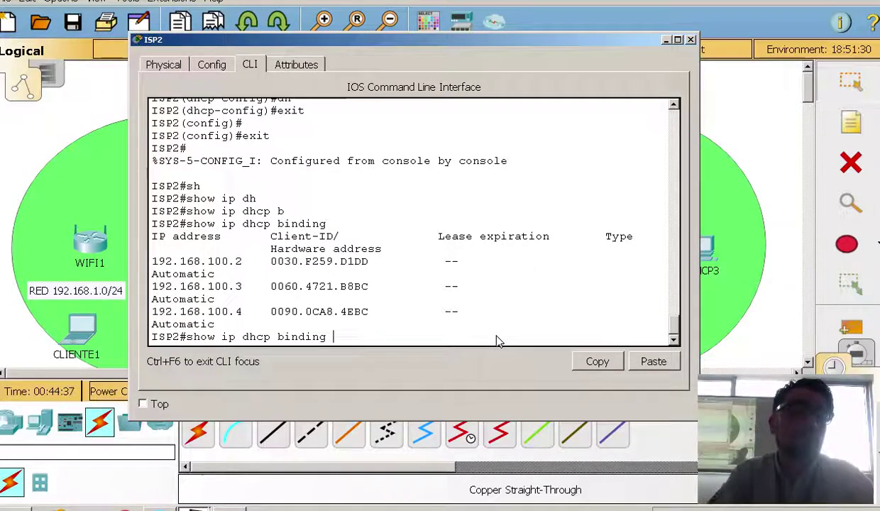
pyautogui.press('Return')
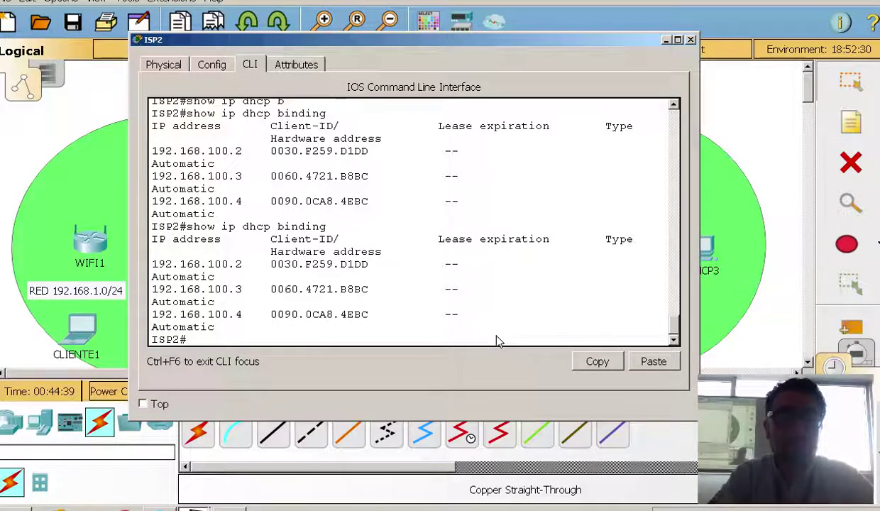
pyautogui.press('Up')
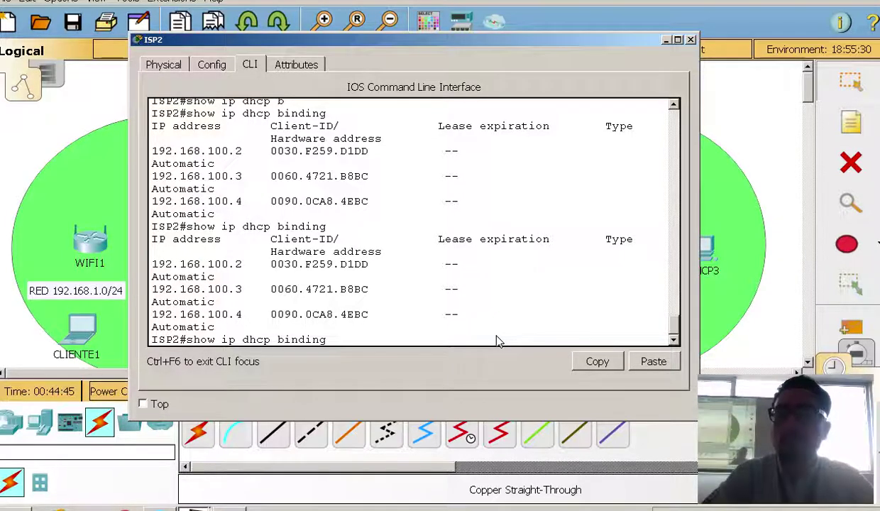
pyautogui.press('Return')
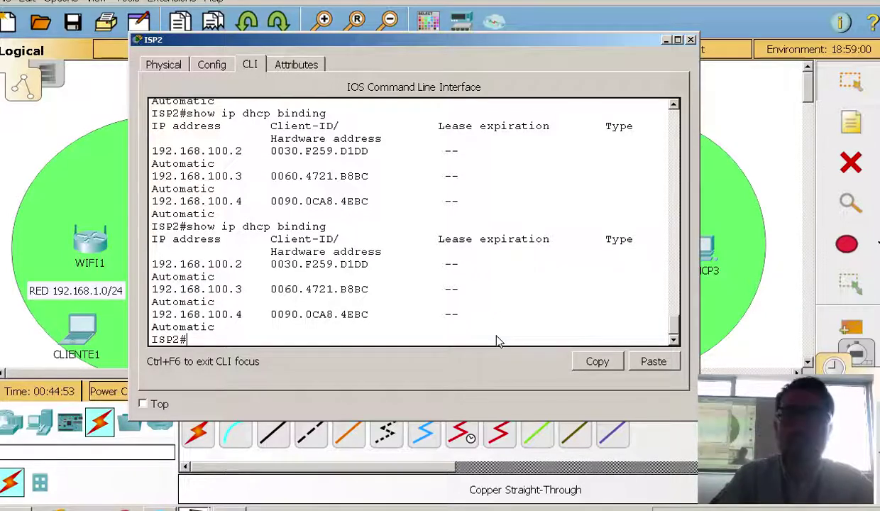
pyautogui.press('Up')
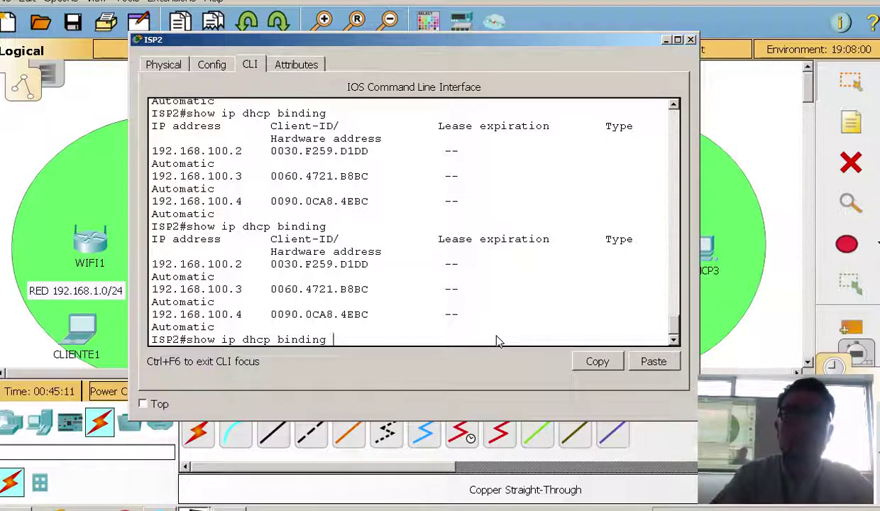
pyautogui.hotkey('ctrl', 'u')
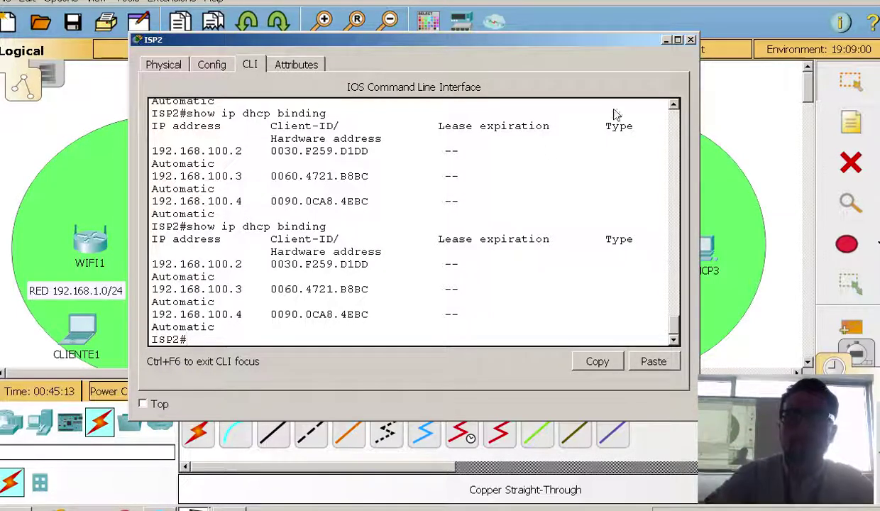
# Close ISP2 and view the IP configuration of DHCP1, DHCP2 and DHCP3
pyautogui.click(693, 41)
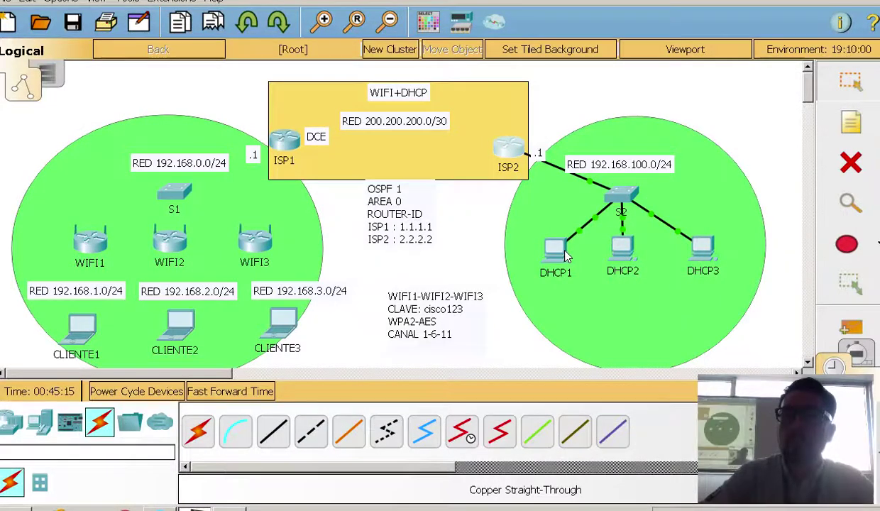
pyautogui.click(551, 242)
pyautogui.click(229, 132)
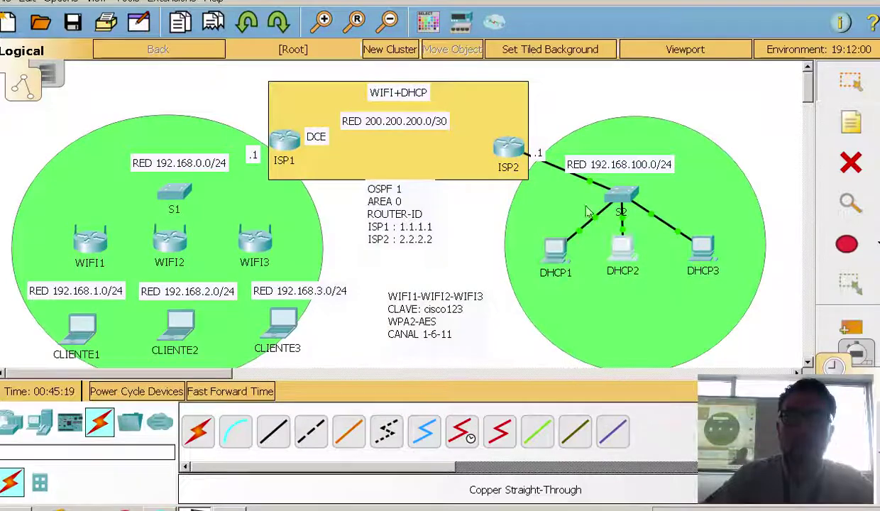
pyautogui.click(623, 248)
pyautogui.click(183, 136)
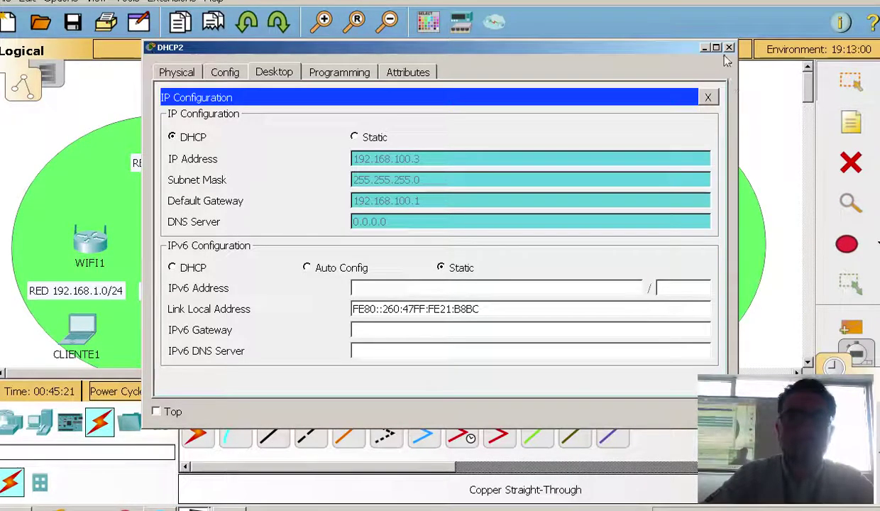
pyautogui.click(729, 47)
pyautogui.click(701, 250)
pyautogui.click(214, 128)
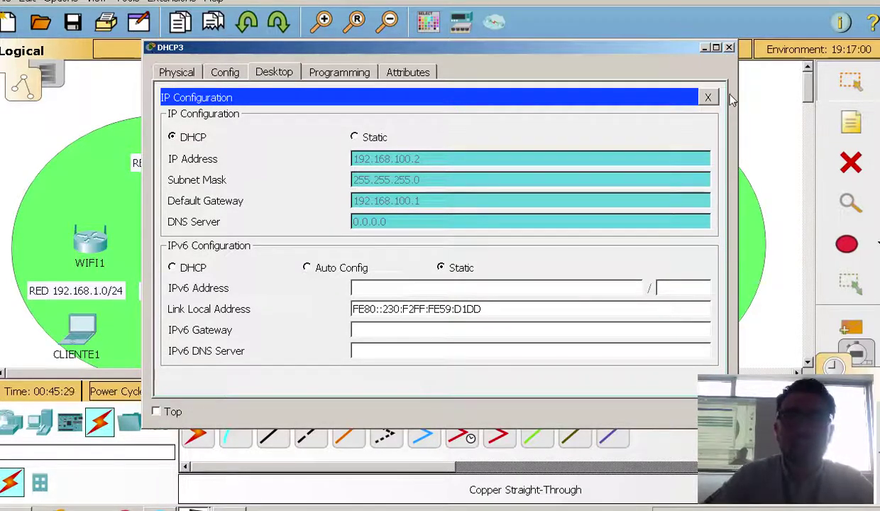
pyautogui.click(729, 48)
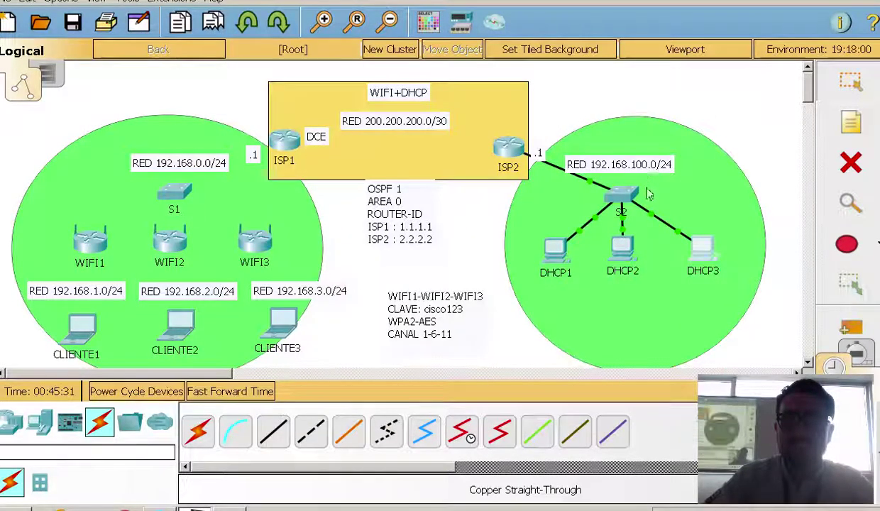
# Run ipconfig in DHCP1's Command Prompt to confirm its 192.168.100.x address and gateway
pyautogui.click(555, 250)
pyautogui.click(547, 134)
pyautogui.write('ipconfig')
pyautogui.press('Return')
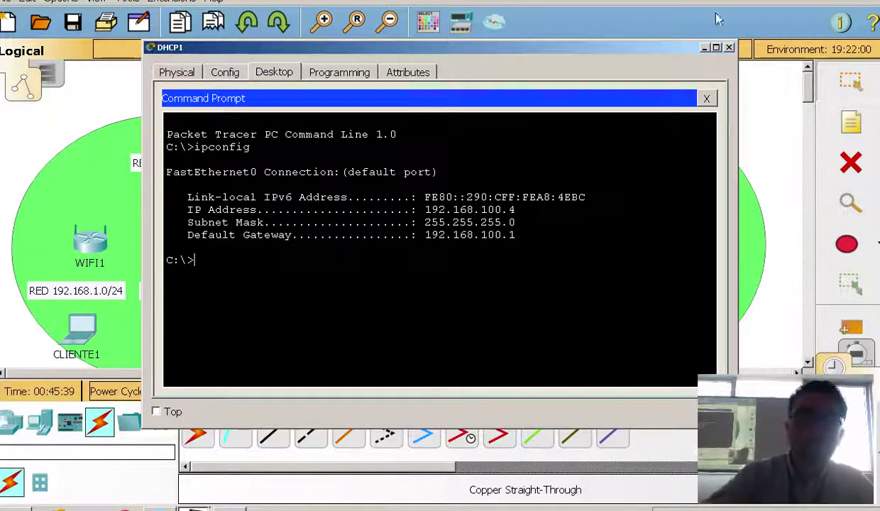
pyautogui.click(704, 47)
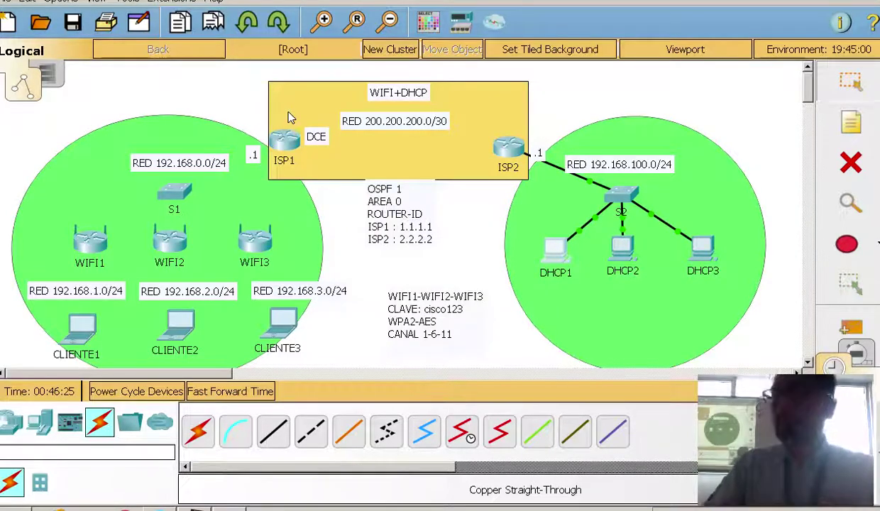
# Open ISP1's CLI, decline the initial configuration dialog, and enter privileged mode
pyautogui.click(284, 142)
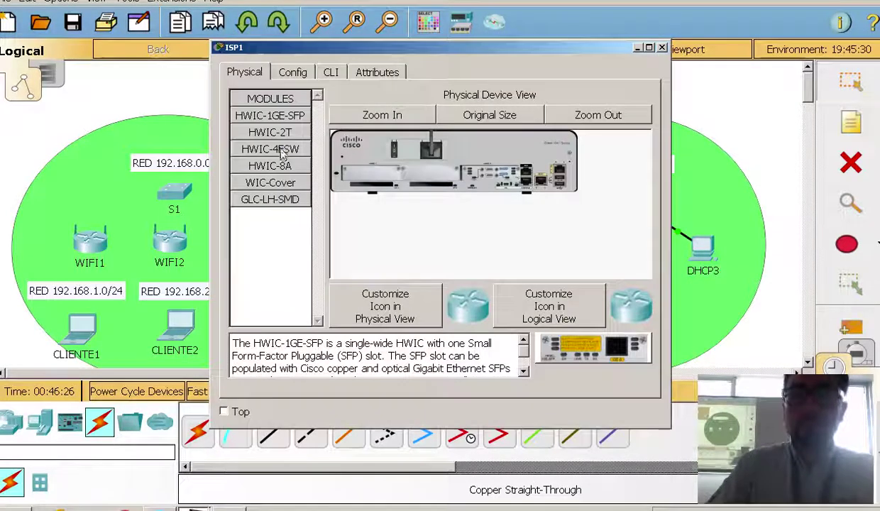
pyautogui.click(332, 74)
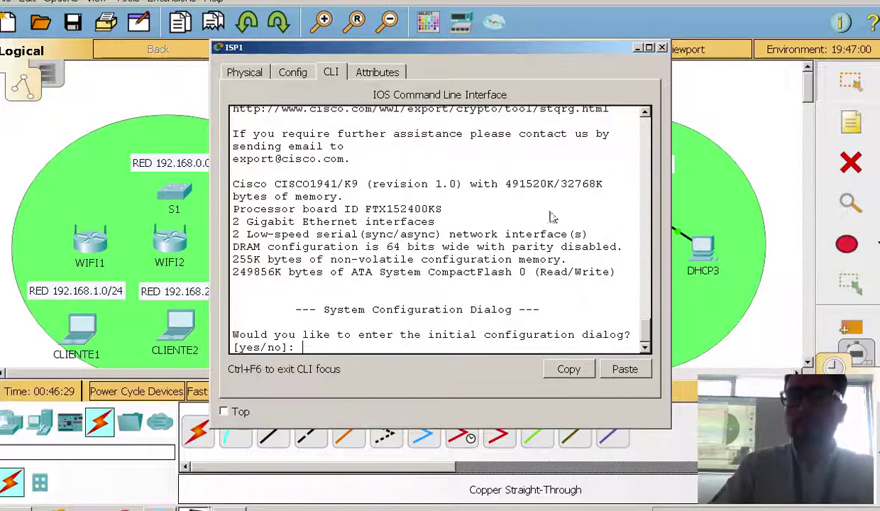
pyautogui.write('no')
pyautogui.press('Return')
pyautogui.press('Return')
pyautogui.press('Return')
pyautogui.press('Return')
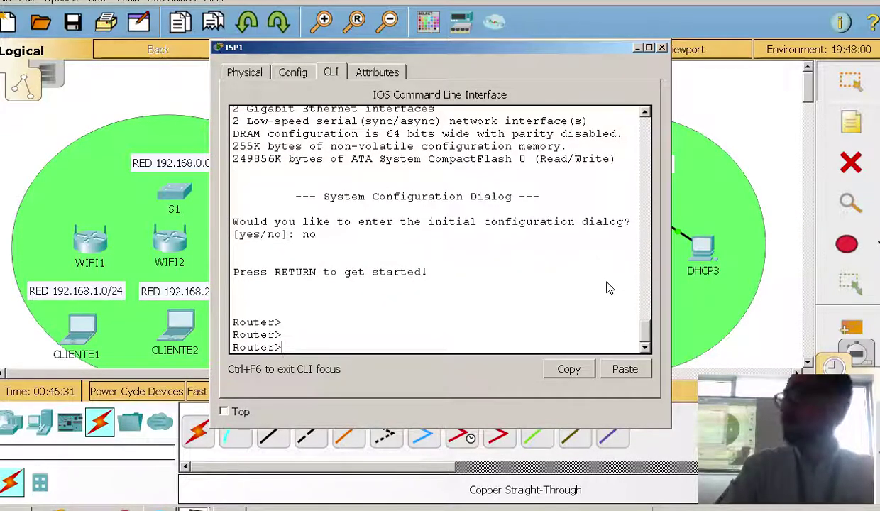
pyautogui.write('enable')
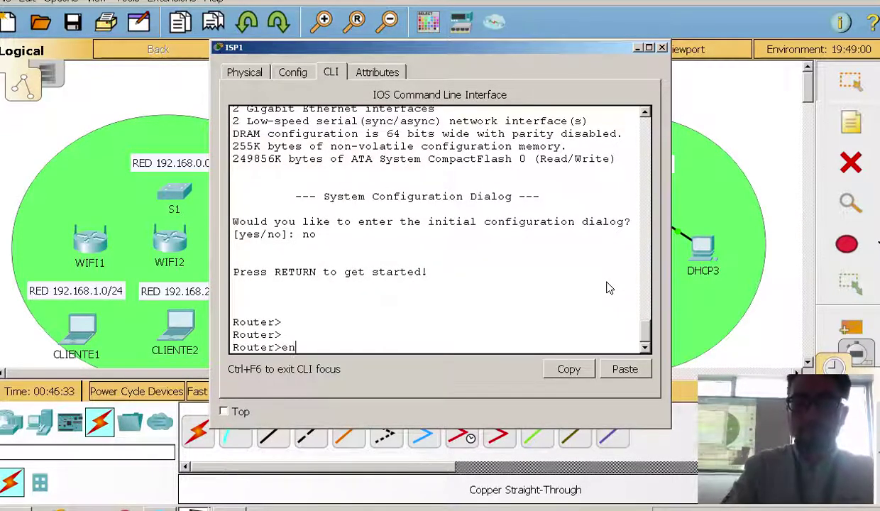
pyautogui.press('Tab')
pyautogui.press('Return')
pyautogui.press('Return')
# Enter configure terminal and set the hostname to ISP1
pyautogui.write('con')
pyautogui.press('Tab')
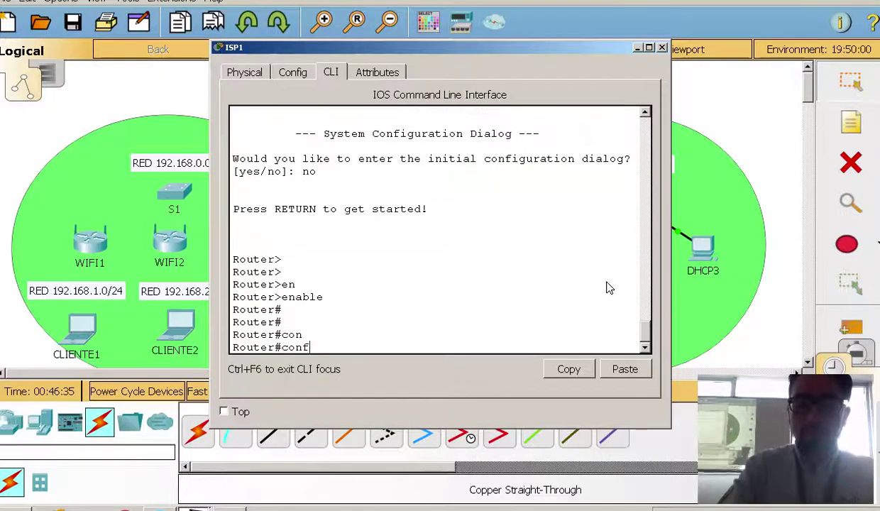
pyautogui.write('f')
pyautogui.press('Tab')
pyautogui.write('t')
pyautogui.press('Tab')
pyautogui.press('Return')
pyautogui.press('Return')
pyautogui.write('h')
pyautogui.press('Tab')
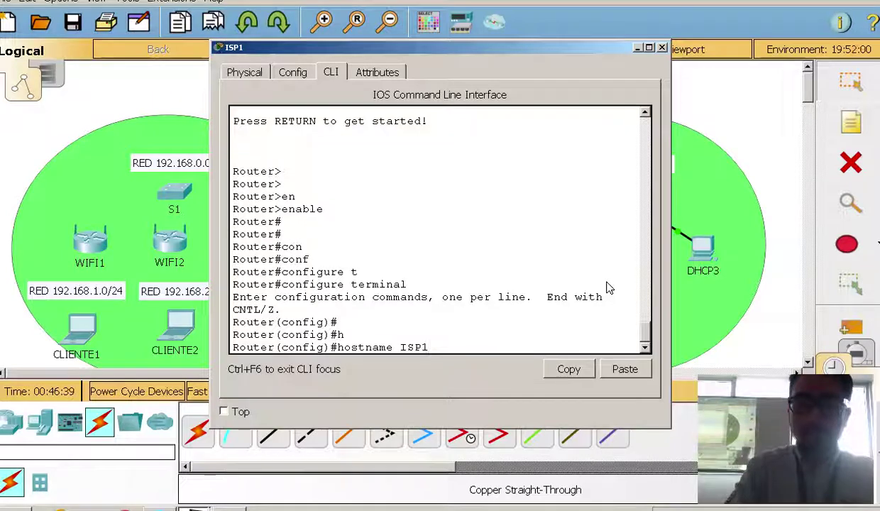
pyautogui.press('Return')
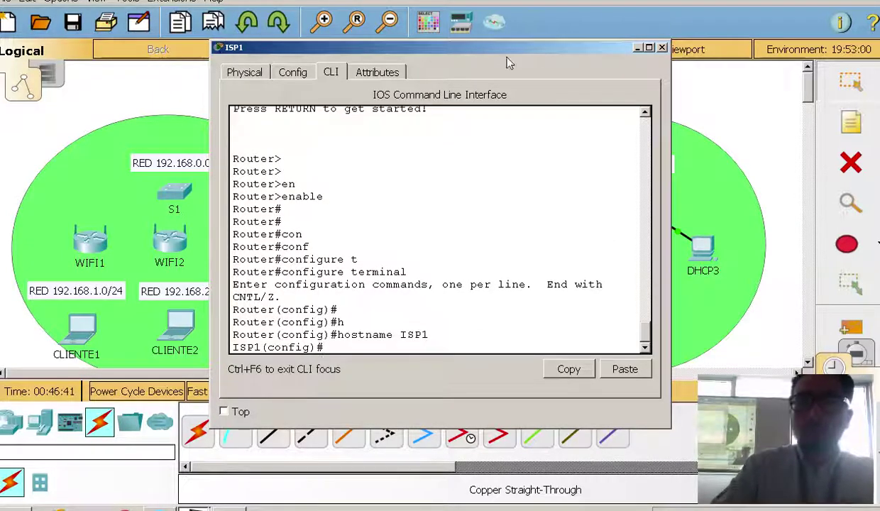
# Enter interface configuration for GigabitEthernet0/0 on ISP1
pyautogui.moveTo(534, 50); pyautogui.dragTo(708, 65)
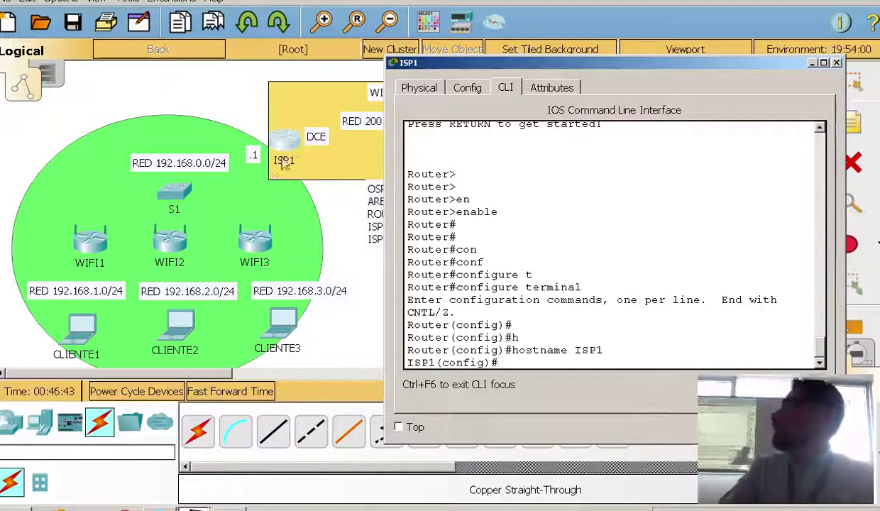
pyautogui.write('in')
pyautogui.press('Tab')
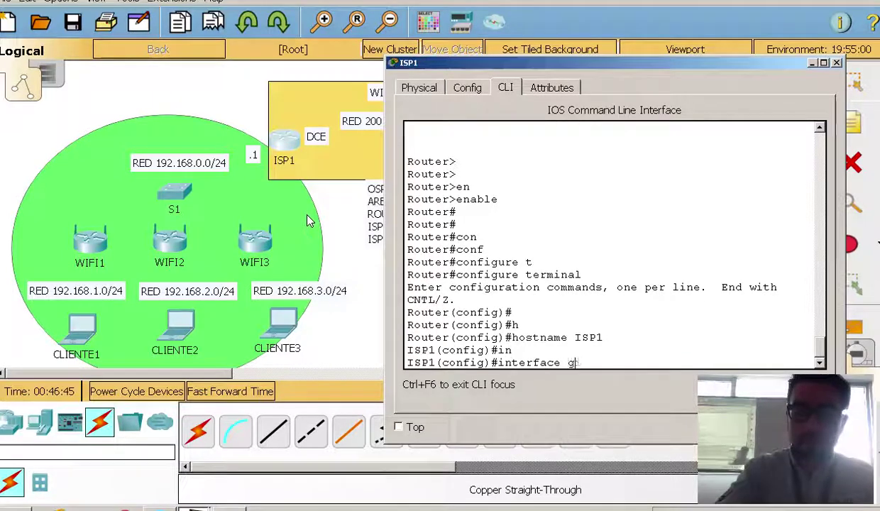
pyautogui.write('g')
pyautogui.press('Tab')
pyautogui.write('0/0')
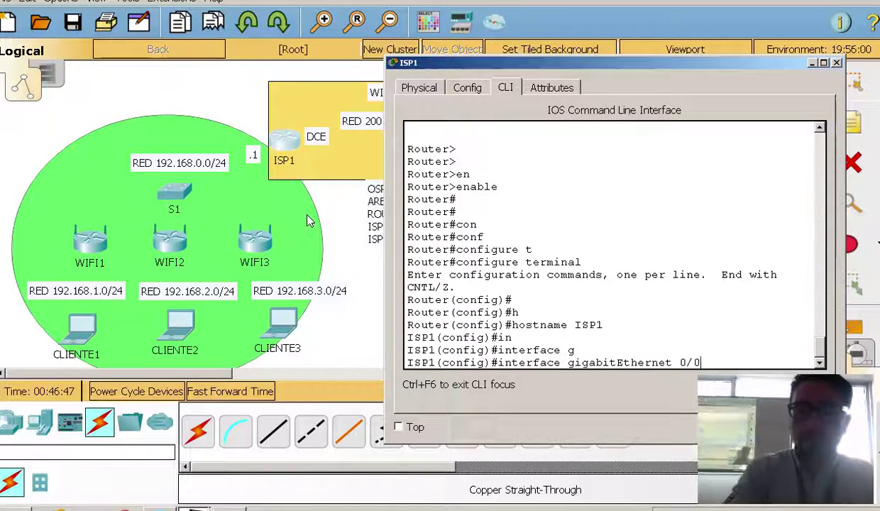
pyautogui.press('Return')
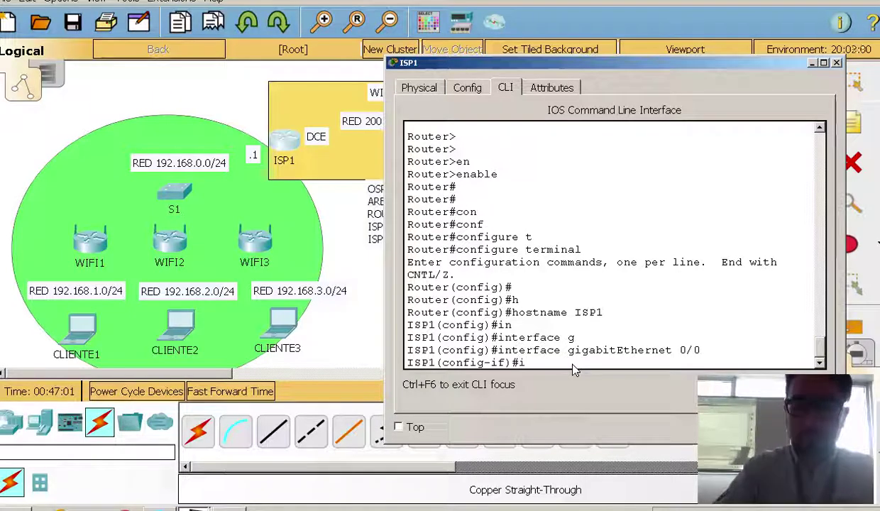
# Assign 192.168.0.1 255.255.255.0 to GigabitEthernet0/0 and enable it with no shutdown
pyautogui.write('d')
pyautogui.press('Tab')
pyautogui.write('192.168.')
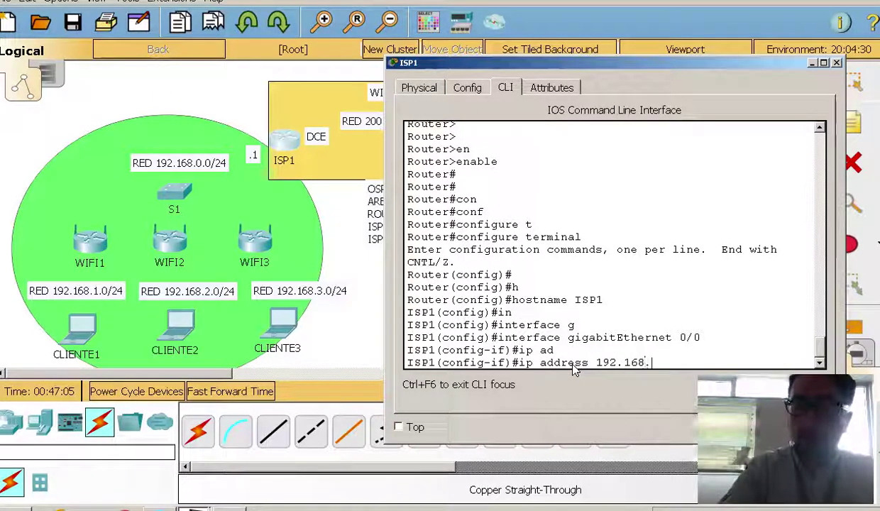
pyautogui.write('0.1 255.255.255.0')
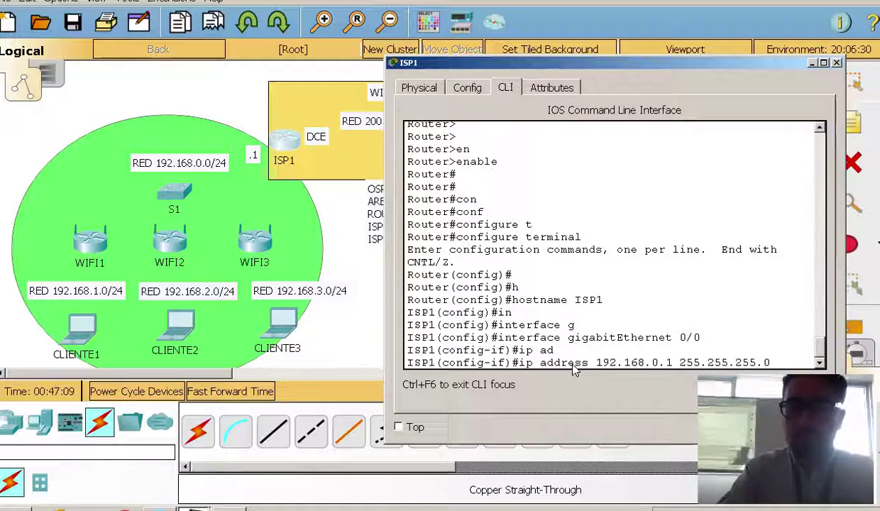
pyautogui.press('Return')
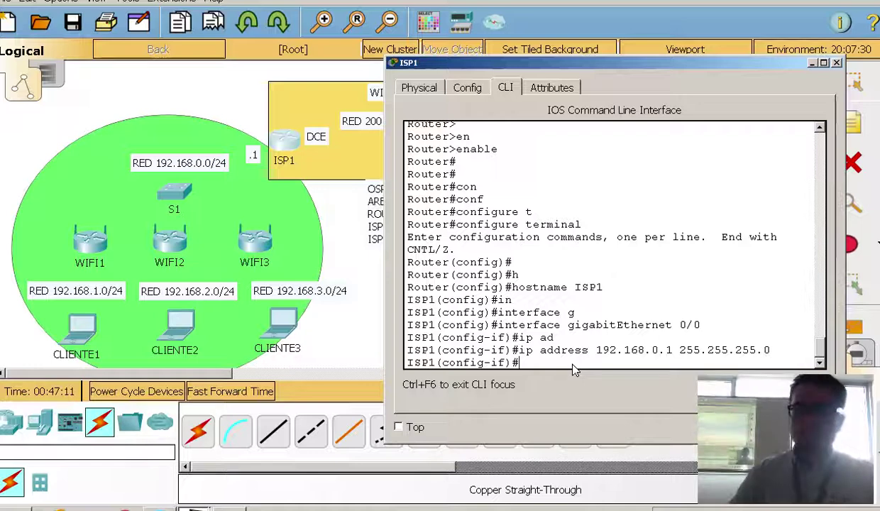
pyautogui.write('no sh')
pyautogui.press('Tab')
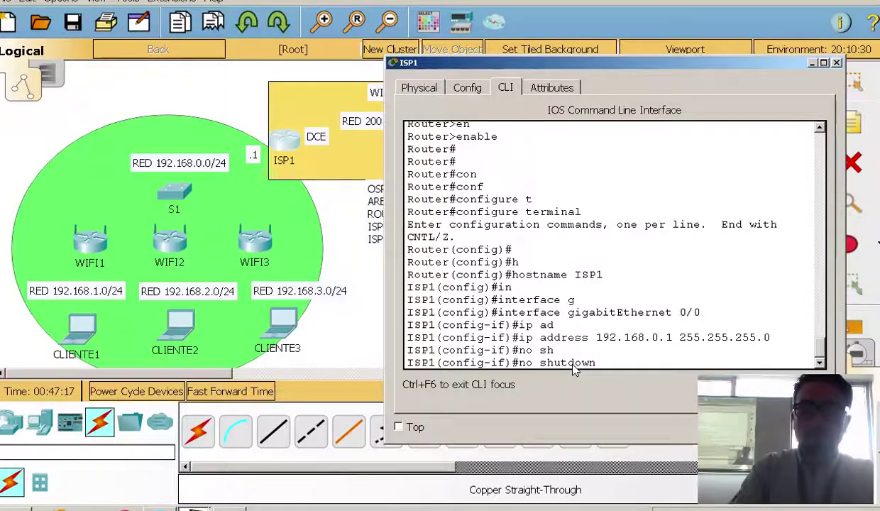
pyautogui.press('Return')
pyautogui.press('Return')
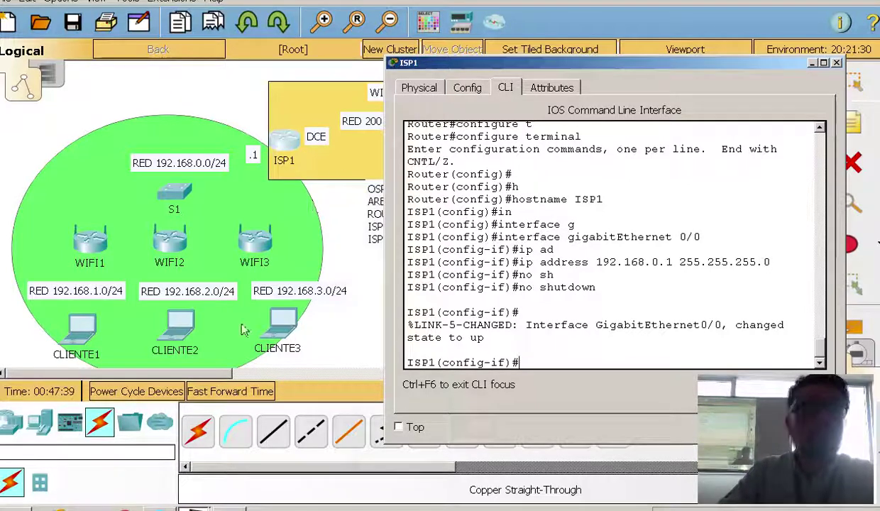
# Cable ISP1 GigabitEthernet0/0 to S1 FastEthernet0/1 with copper straight-through and fast-forward time
pyautogui.click(273, 433)
pyautogui.click(277, 141)
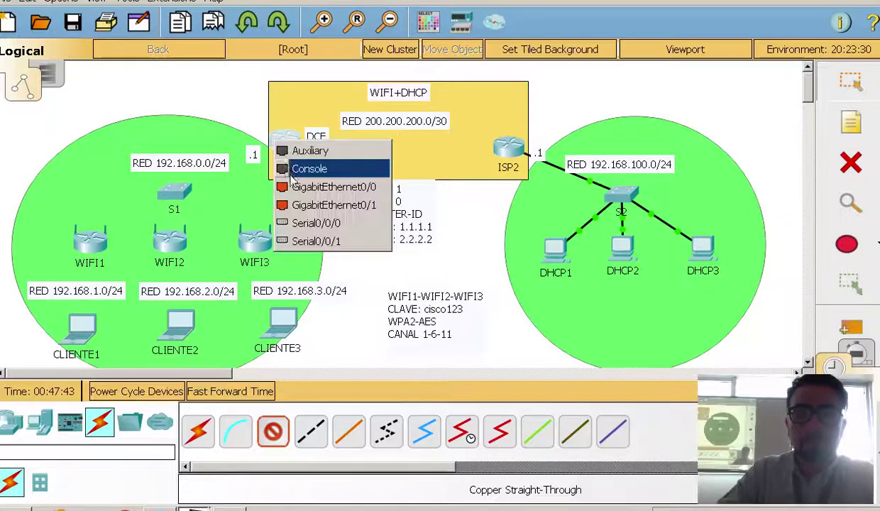
pyautogui.click(297, 199)
pyautogui.click(178, 190)
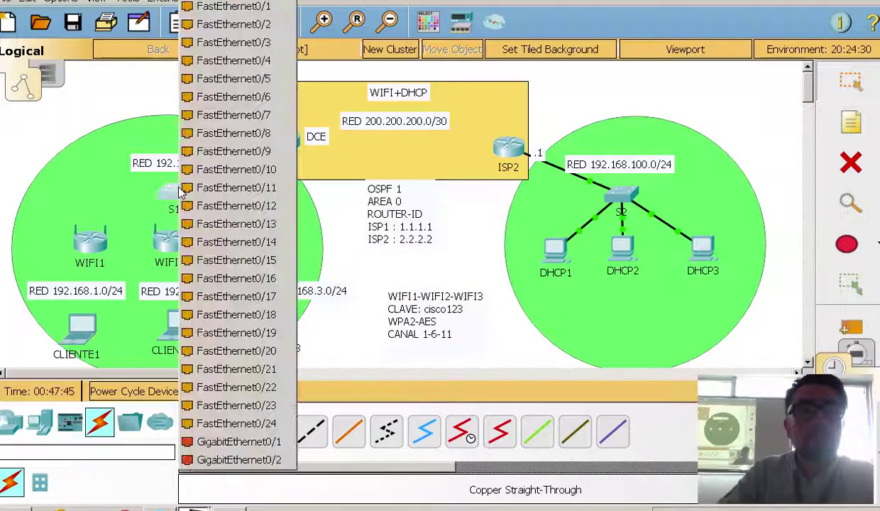
pyautogui.click(228, 7)
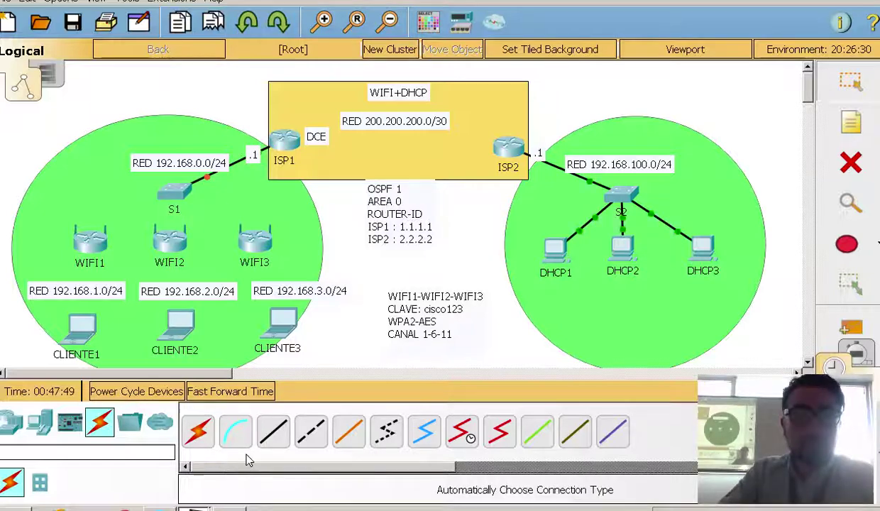
pyautogui.click(237, 394)
pyautogui.click(238, 396)
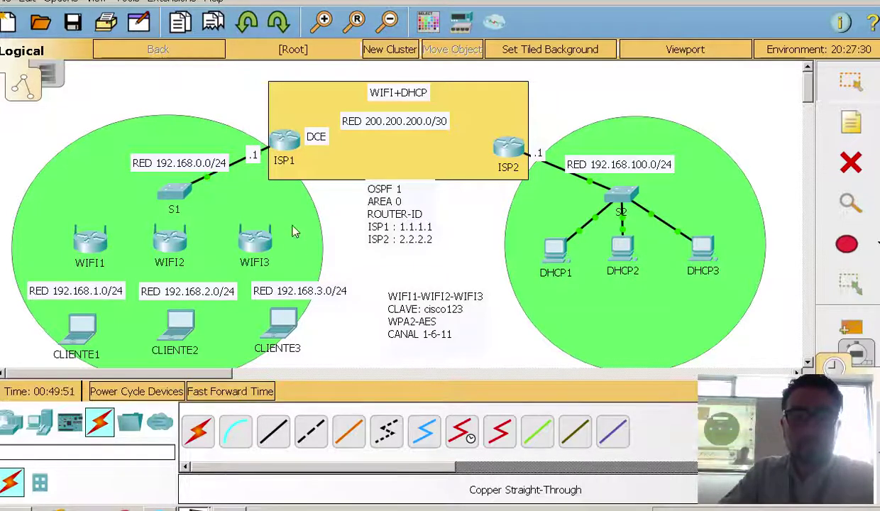
pyautogui.click(284, 140)
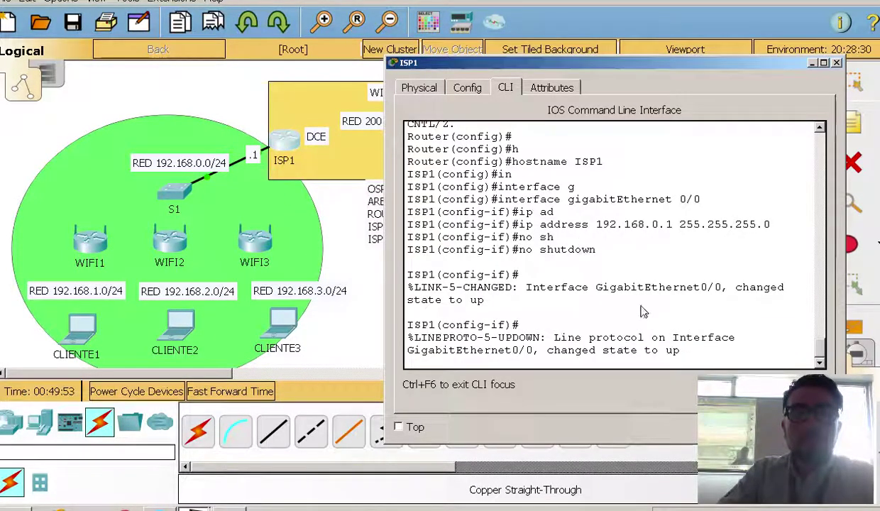
# Exit interface mode and exclude 192.168.0.1 from ISP1's DHCP leases
pyautogui.press('Return')
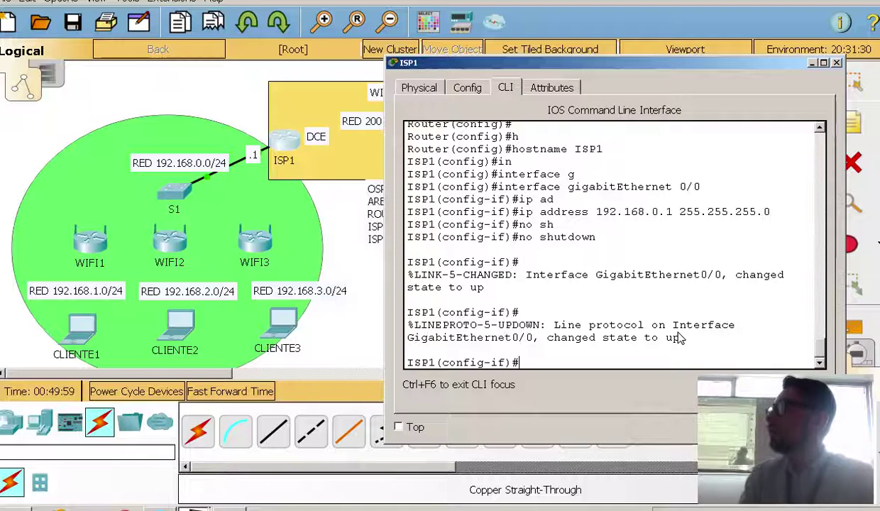
pyautogui.write('exit')
pyautogui.press('Return')
pyautogui.press('Return')
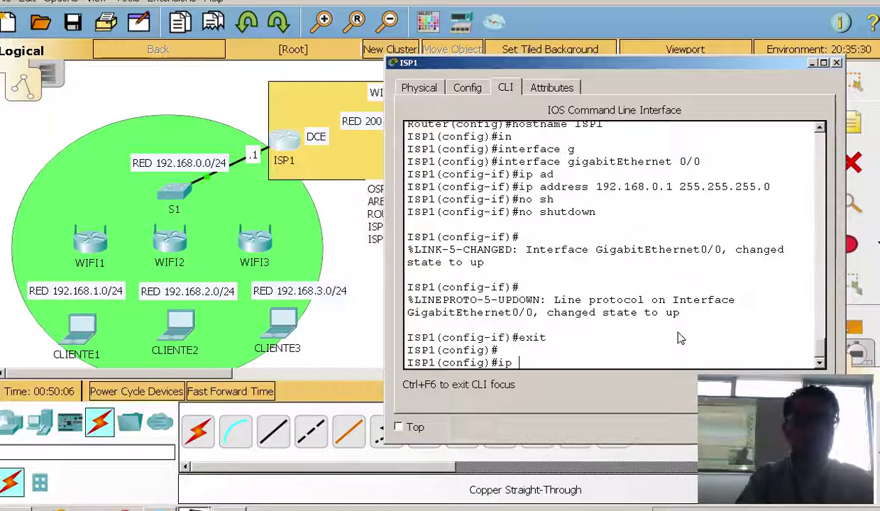
pyautogui.write('ip d')
pyautogui.press('Tab')
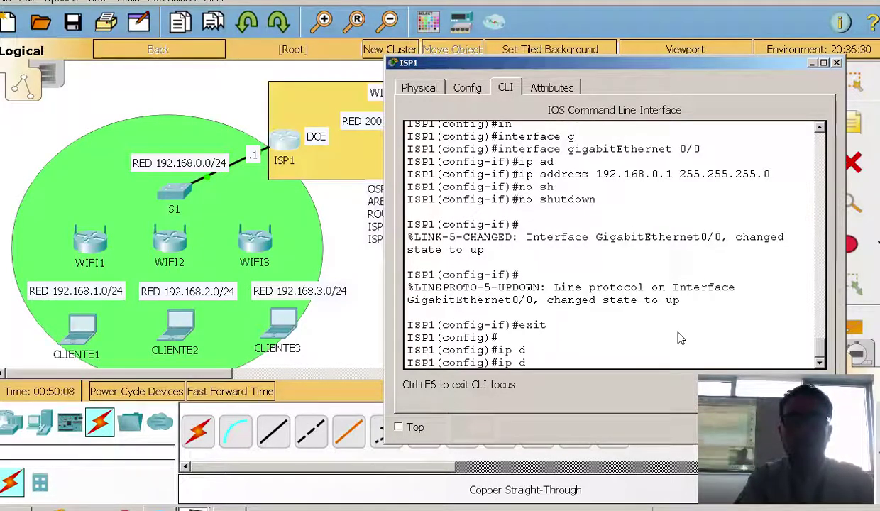
pyautogui.write('h')
pyautogui.press('Tab')
pyautogui.write('ex')
pyautogui.press('Tab')
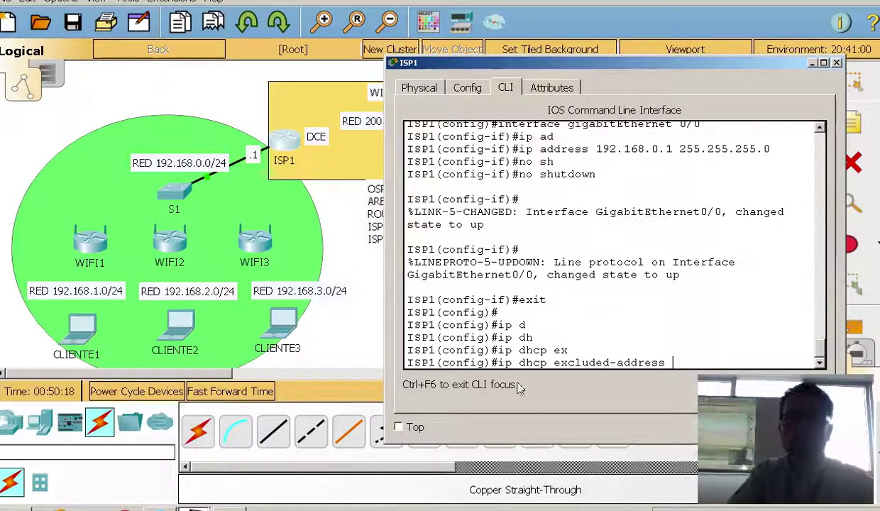
pyautogui.moveTo(386, 261); pyautogui.dragTo(298, 261)
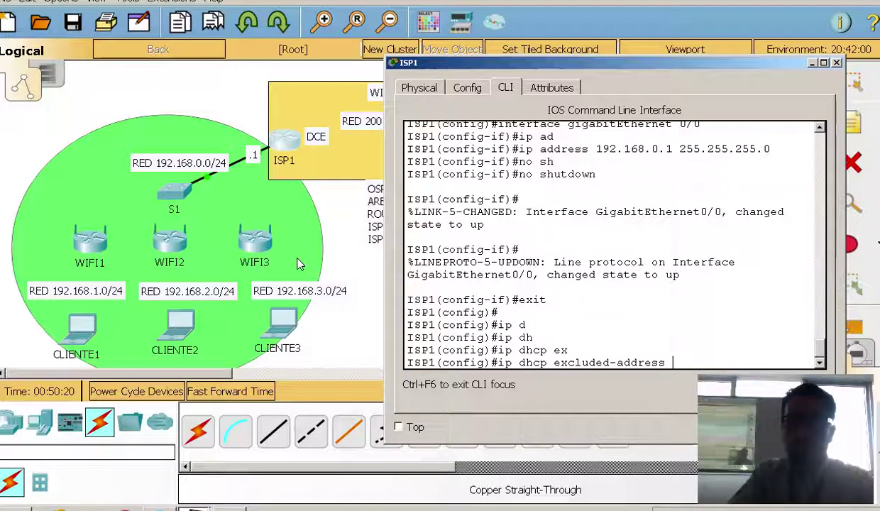
pyautogui.write('192')
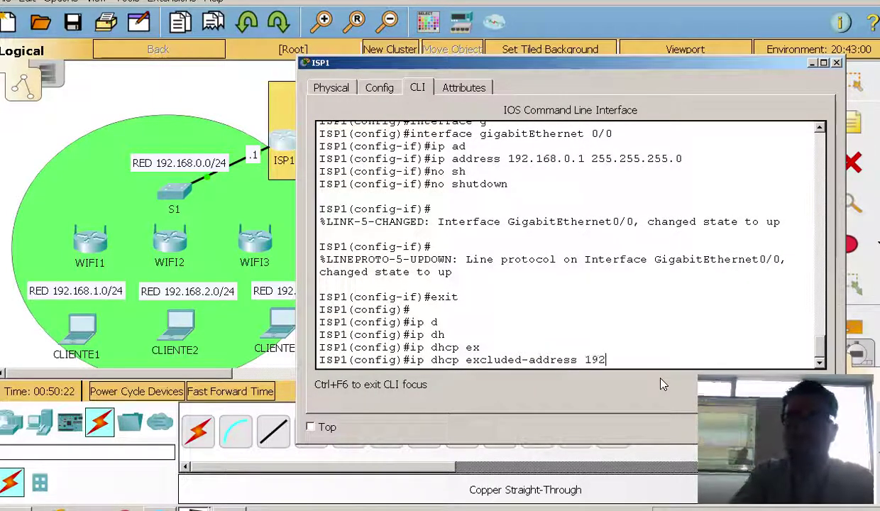
pyautogui.write('.168.0.1')
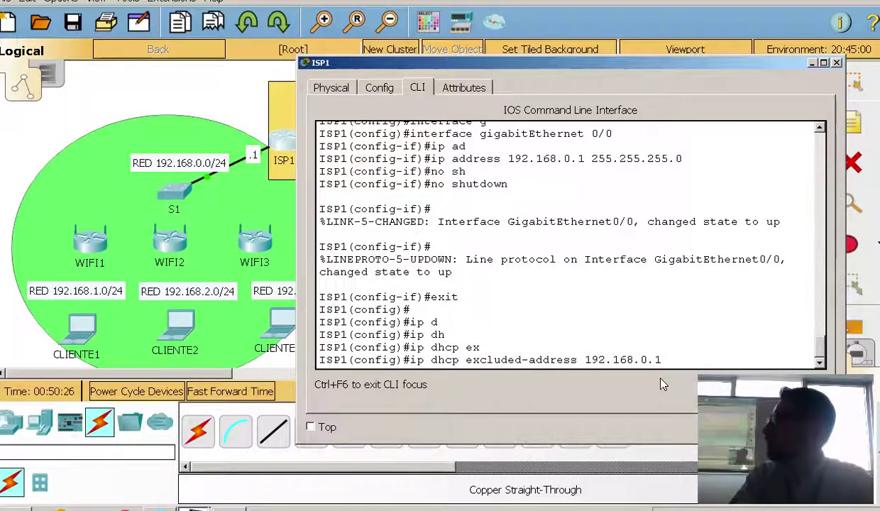
pyautogui.press('Return')
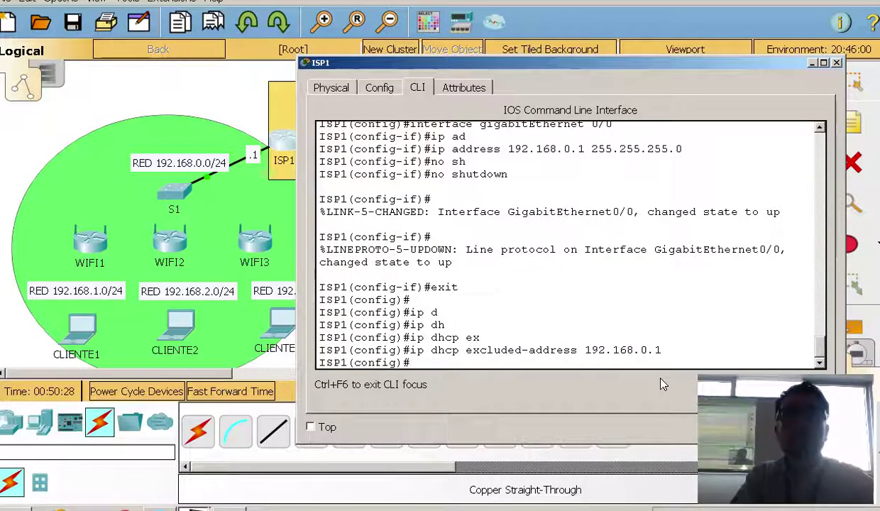
# Create the DHCP pool CLIENTES1 on ISP1
pyautogui.write('ip dh')
pyautogui.press('Tab')
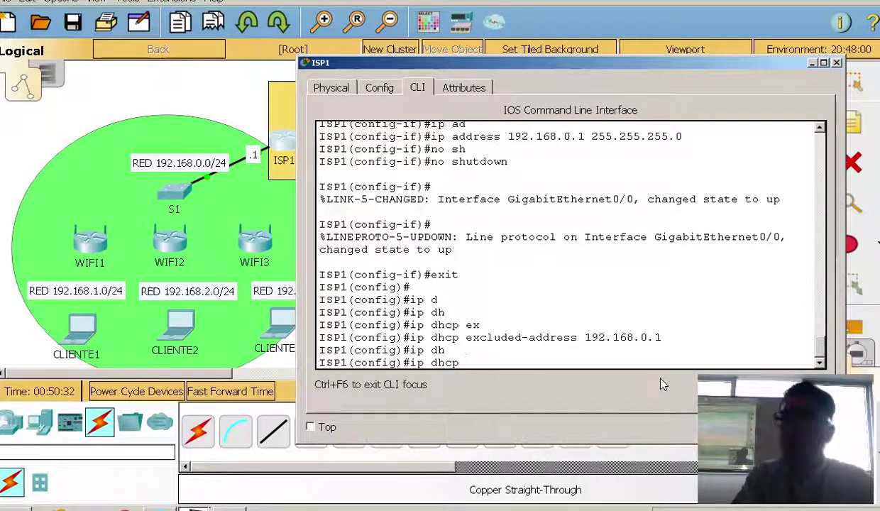
pyautogui.write('p')
pyautogui.press('Tab')
pyautogui.write('CL')
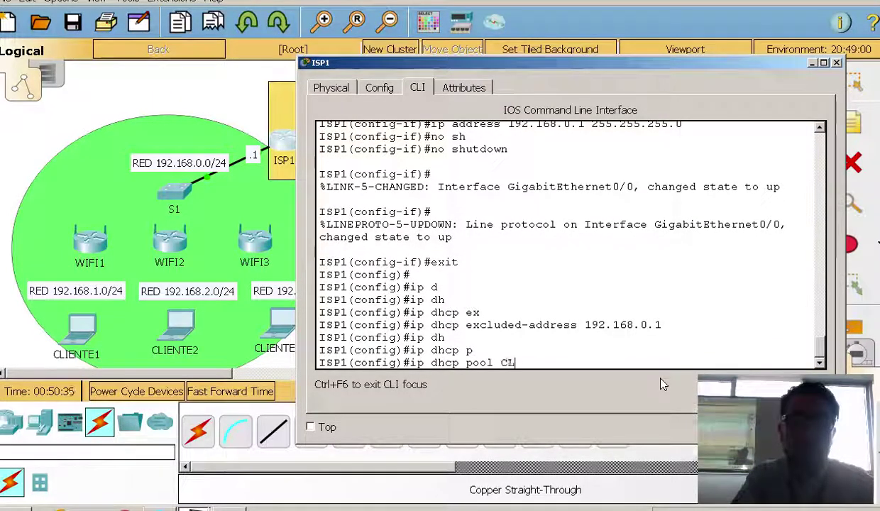
pyautogui.write('IENTES1')
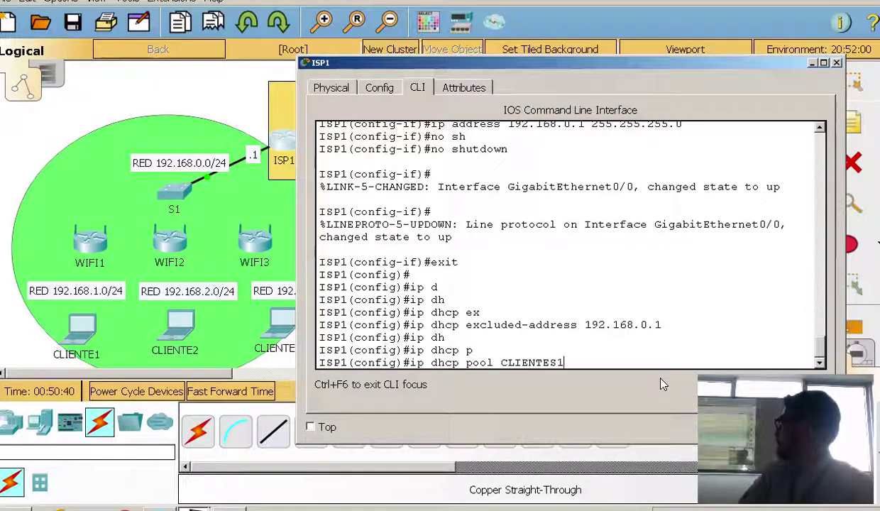
pyautogui.press('Return')
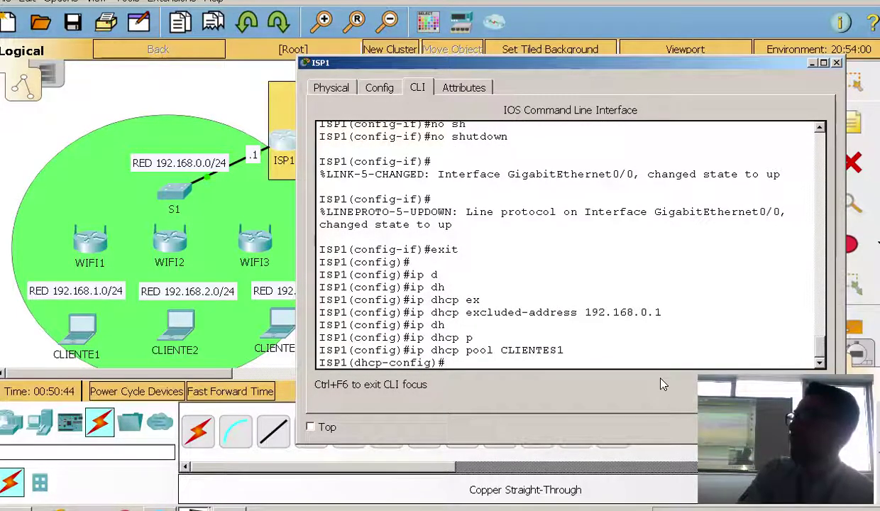
# Set the CLIENTES1 network to 192.168.0.0 255.255.255.0 and begin entering the default router
pyautogui.write('NE')
pyautogui.press('Tab')
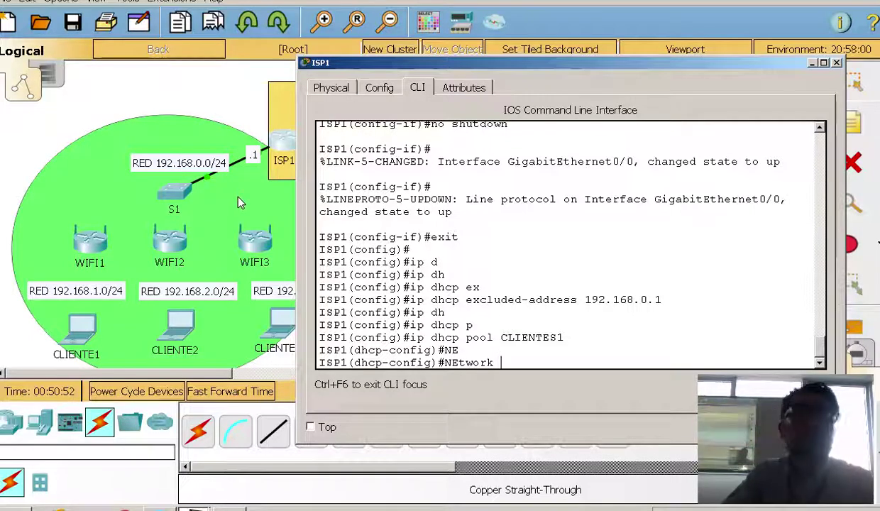
pyautogui.write('92')
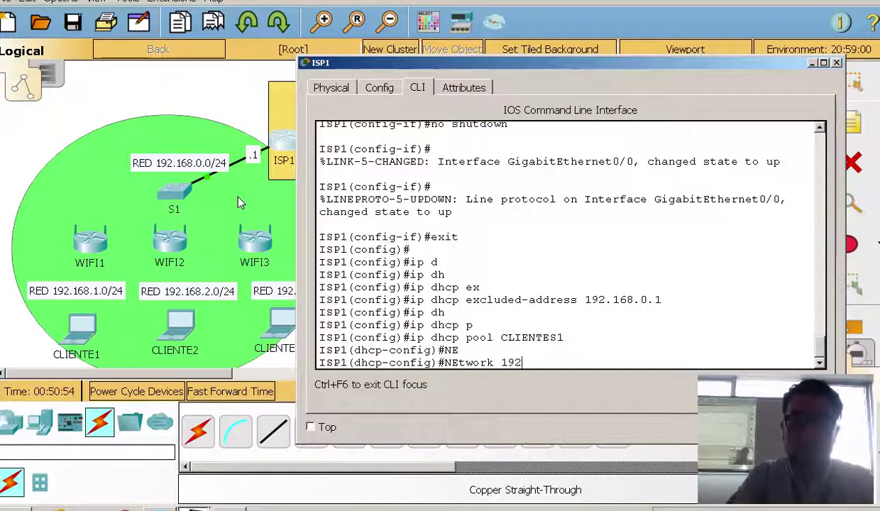
pyautogui.write('.168.0.0')
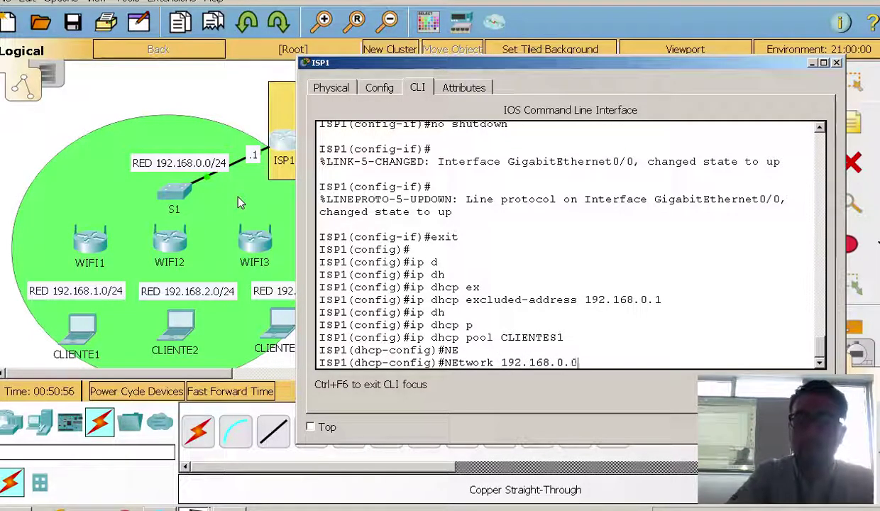
pyautogui.write(' 255.255.255.0')
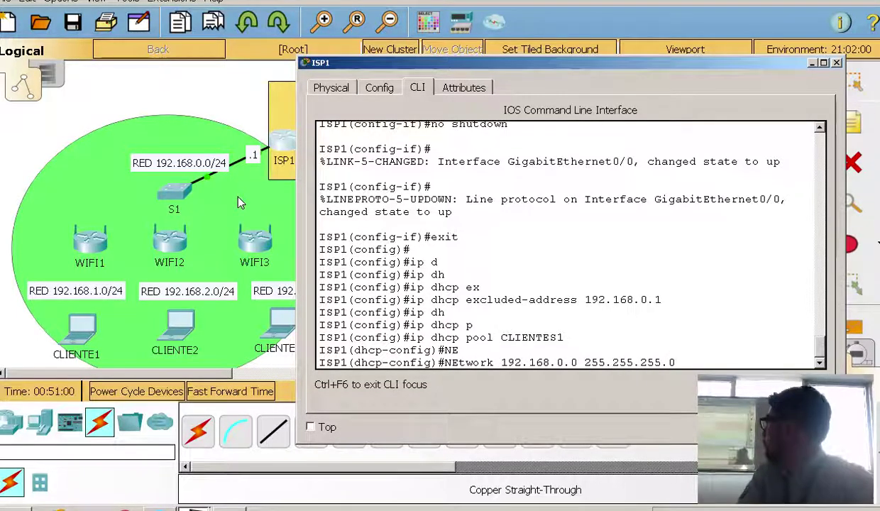
pyautogui.press('Return')
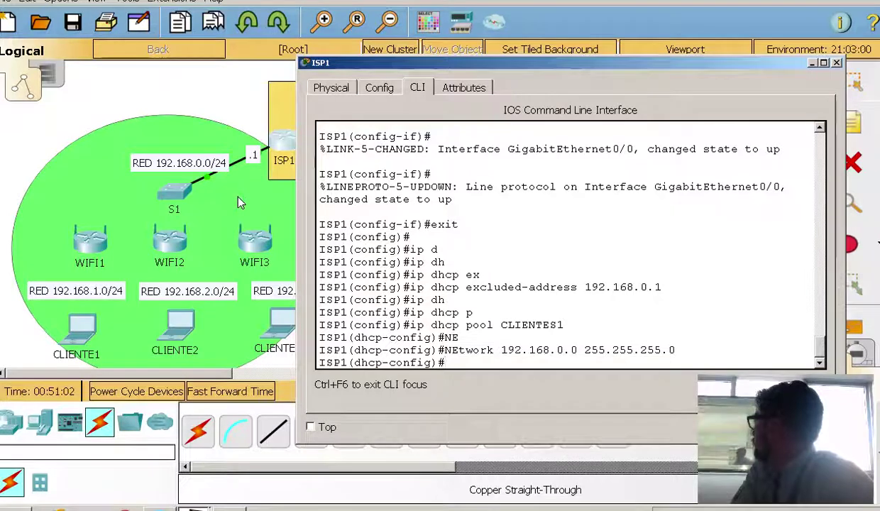
pyautogui.write('de')
pyautogui.press('Tab')
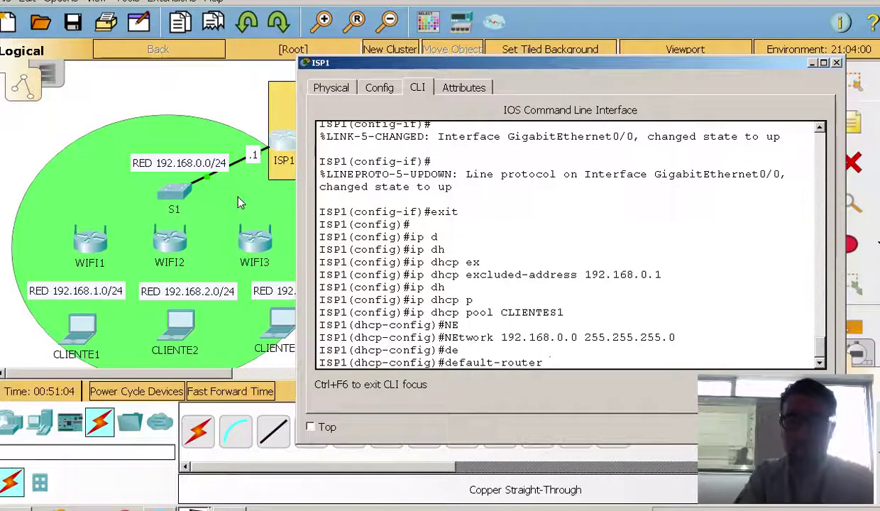
pyautogui.write('192.168.0.1')
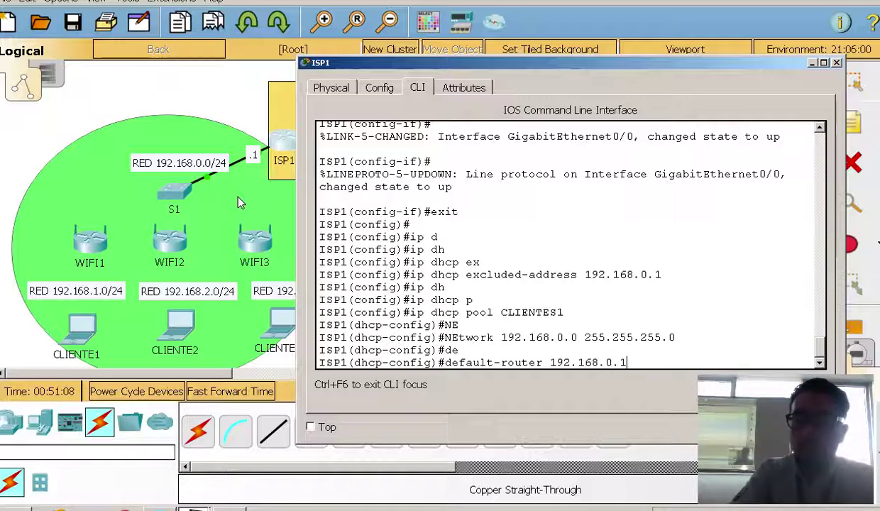
# Confirm default router 192.168.0.1 for CLIENTES1 and start a copper straight-through cable at WIFI3
pyautogui.press('Return')
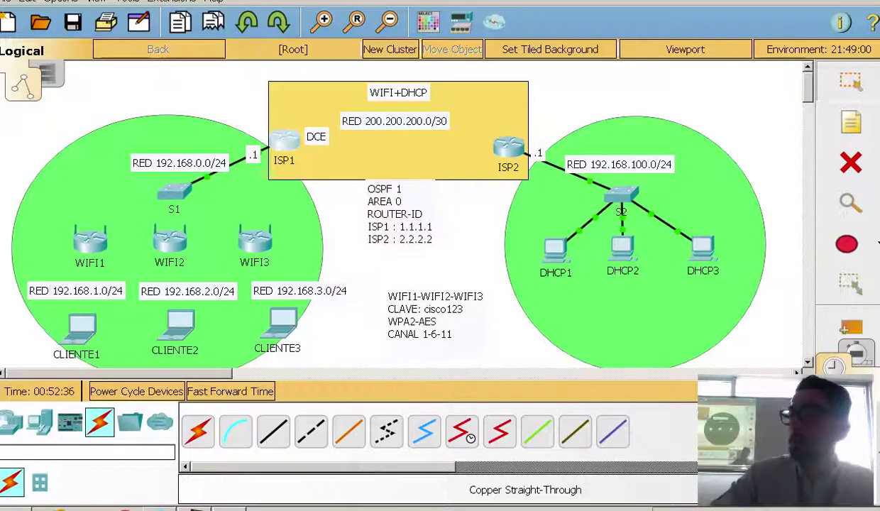
pyautogui.click(274, 430)
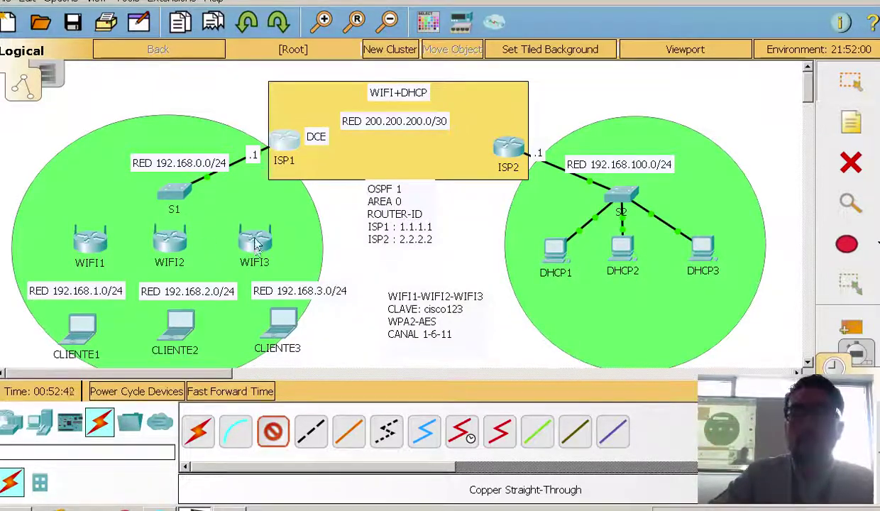
pyautogui.click(258, 242)
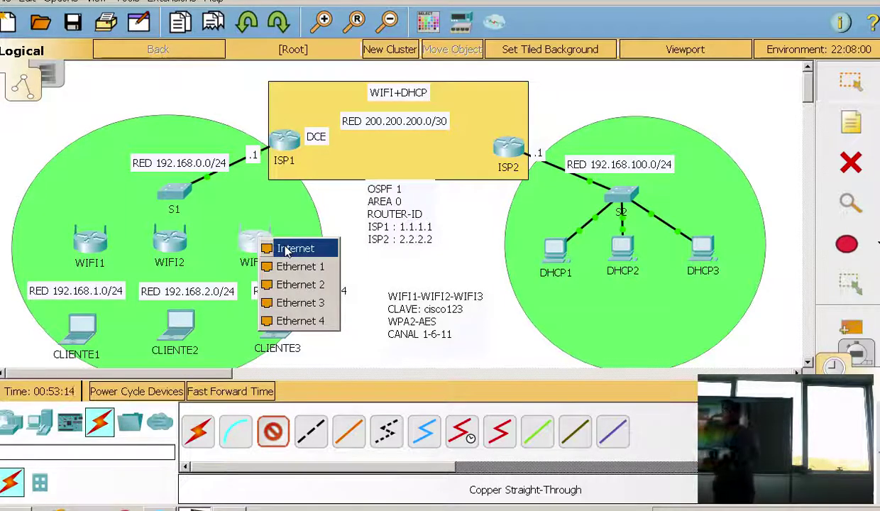
# Cable WIFI3, WIFI2, WIFI1 Internet ports to S1 Fa0/24, Fa0/23, Fa0/22, then fast-forward time
pyautogui.click(287, 250)
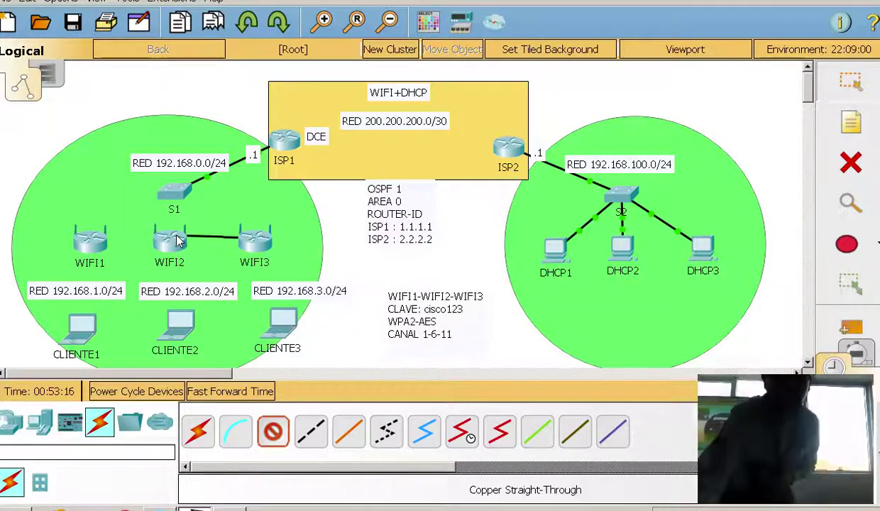
pyautogui.click(181, 190)
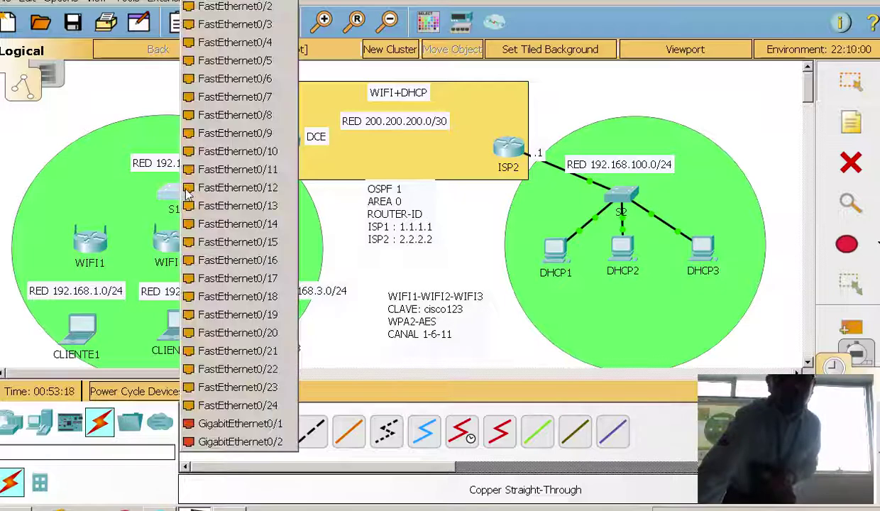
pyautogui.click(281, 404)
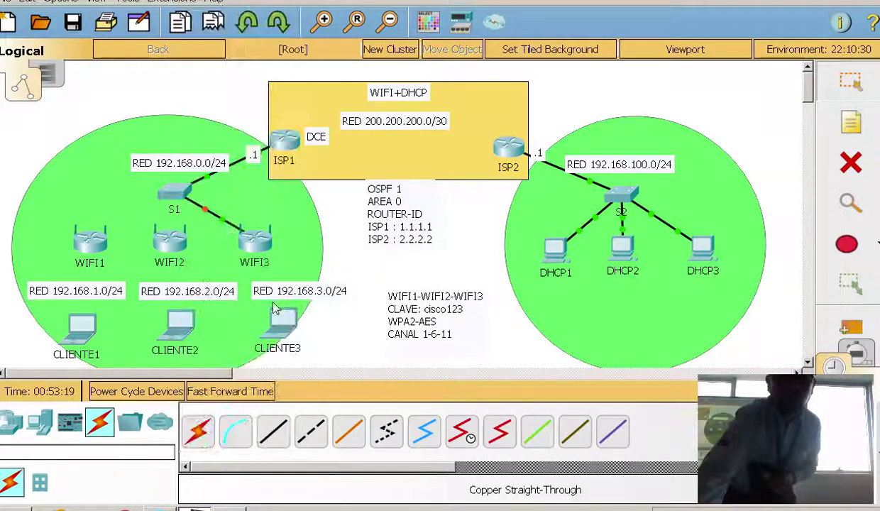
pyautogui.click(273, 431)
pyautogui.click(164, 252)
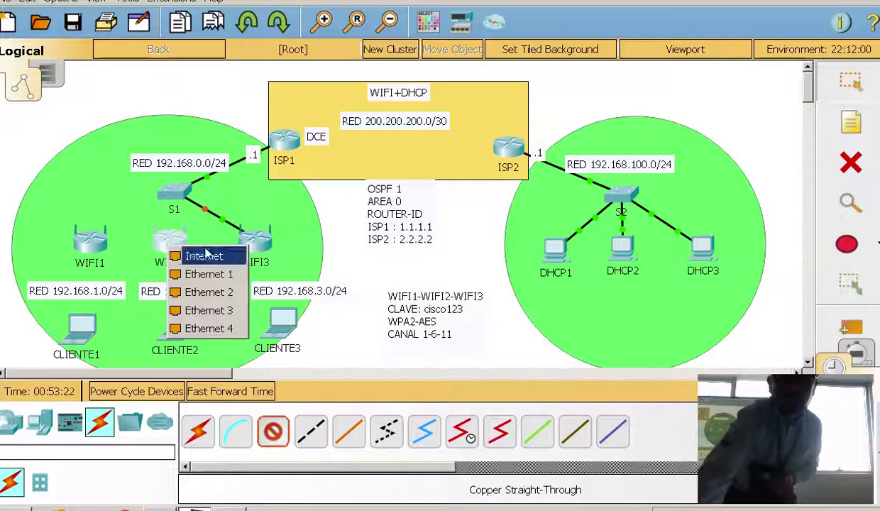
pyautogui.click(201, 256)
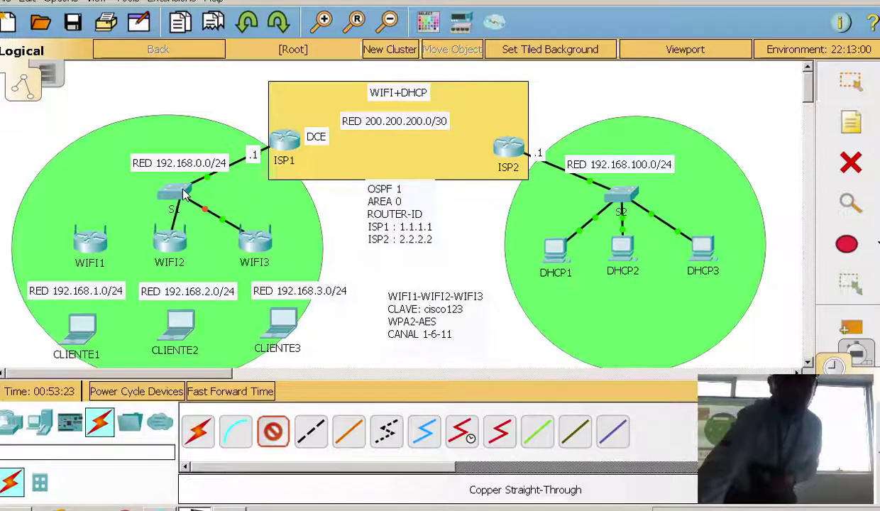
pyautogui.click(179, 190)
pyautogui.click(240, 386)
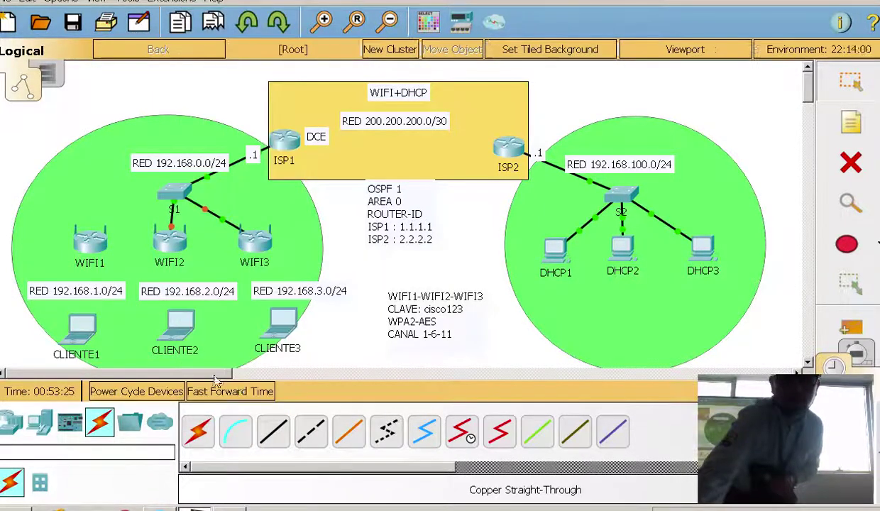
pyautogui.click(273, 431)
pyautogui.click(90, 248)
pyautogui.click(123, 258)
pyautogui.click(173, 192)
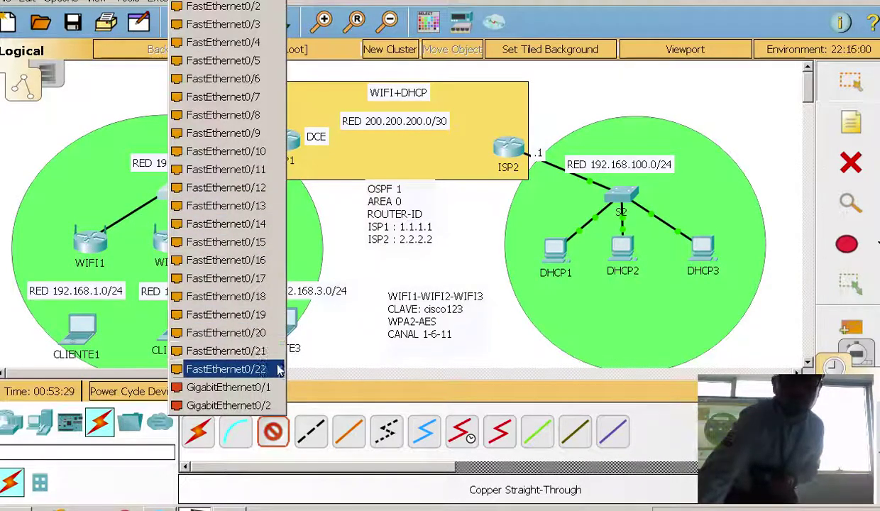
pyautogui.click(278, 369)
pyautogui.click(263, 391)
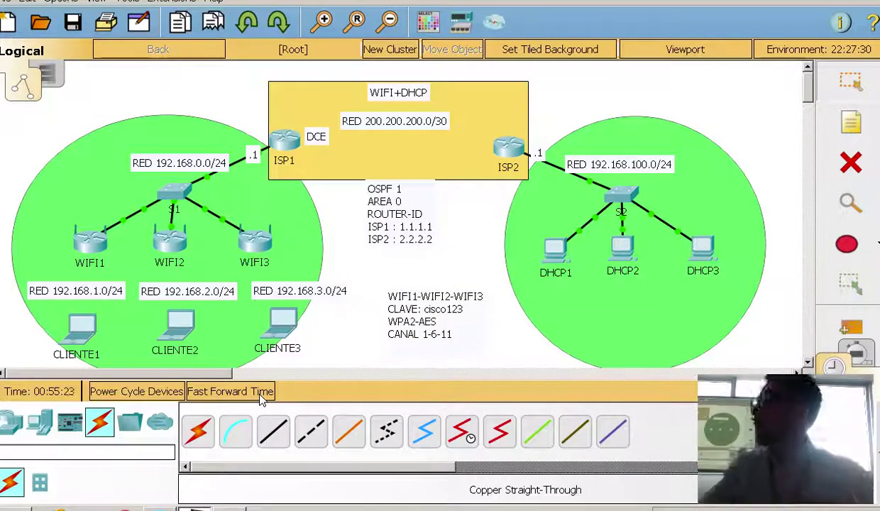
# Open WIFI1's GUI setup page, keeping Internet connection type as Automatic Configuration - DHCP
pyautogui.click(93, 240)
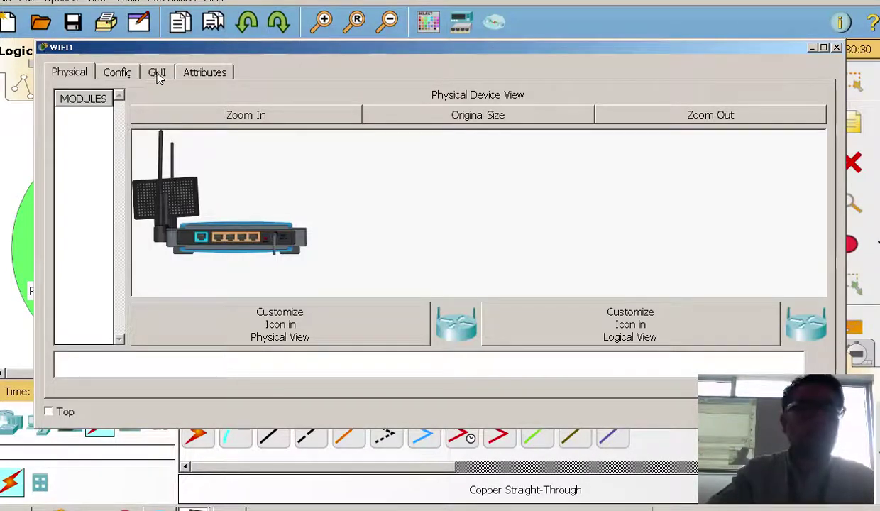
pyautogui.click(157, 74)
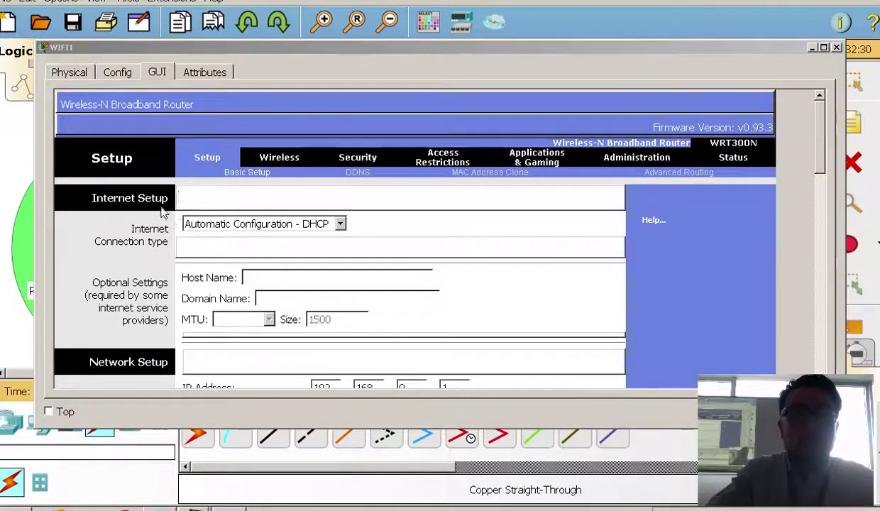
pyautogui.click(330, 224)
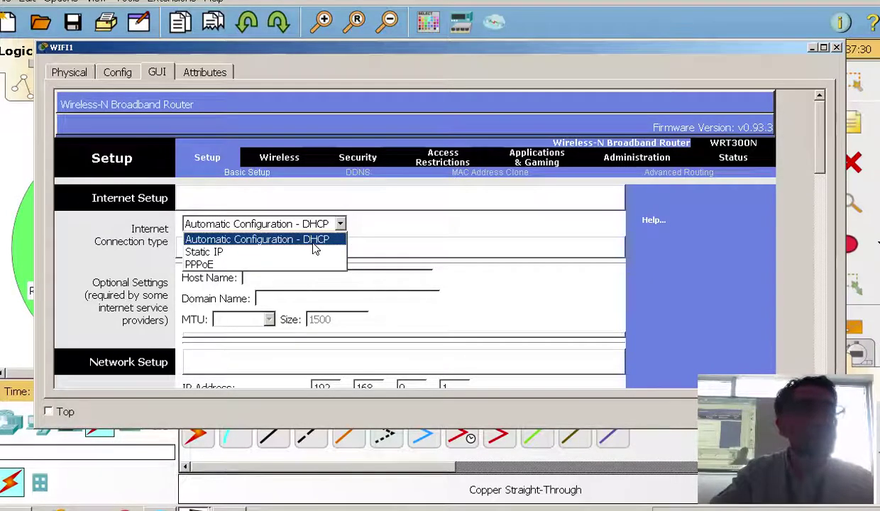
pyautogui.click(313, 242)
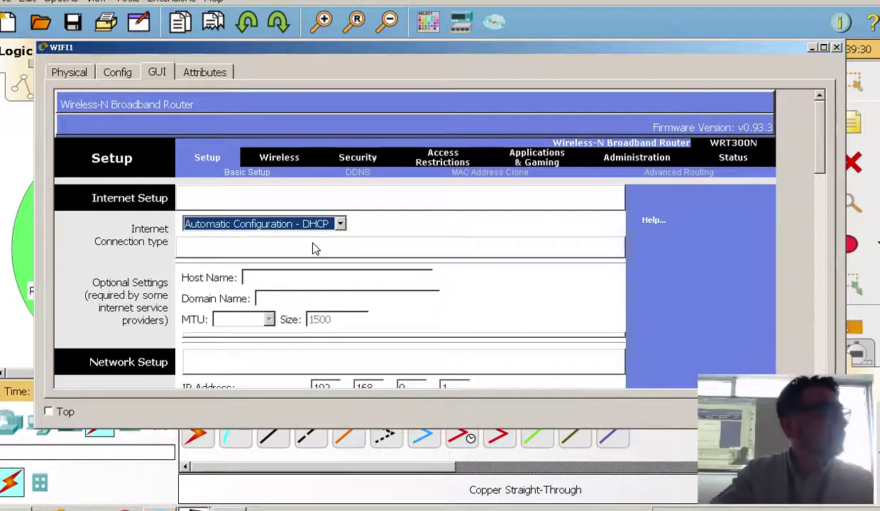
pyautogui.moveTo(304, 60); pyautogui.dragTo(499, 67)
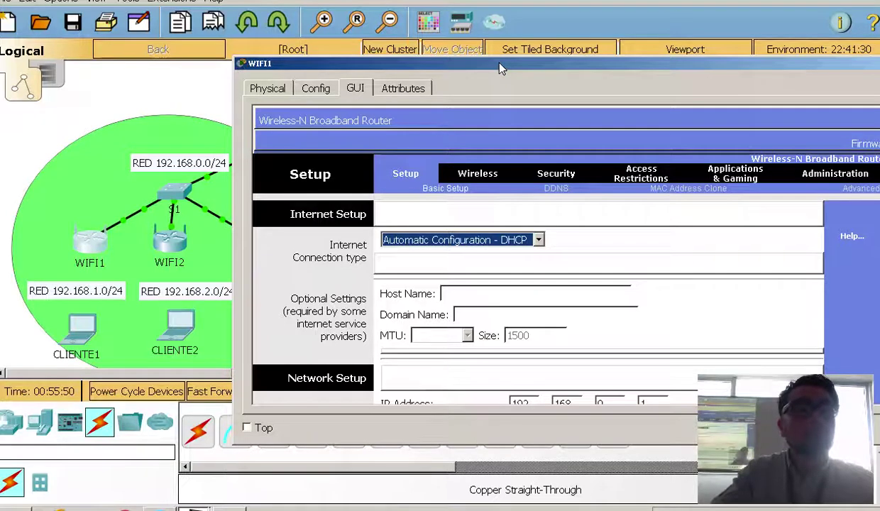
pyautogui.click(440, 241)
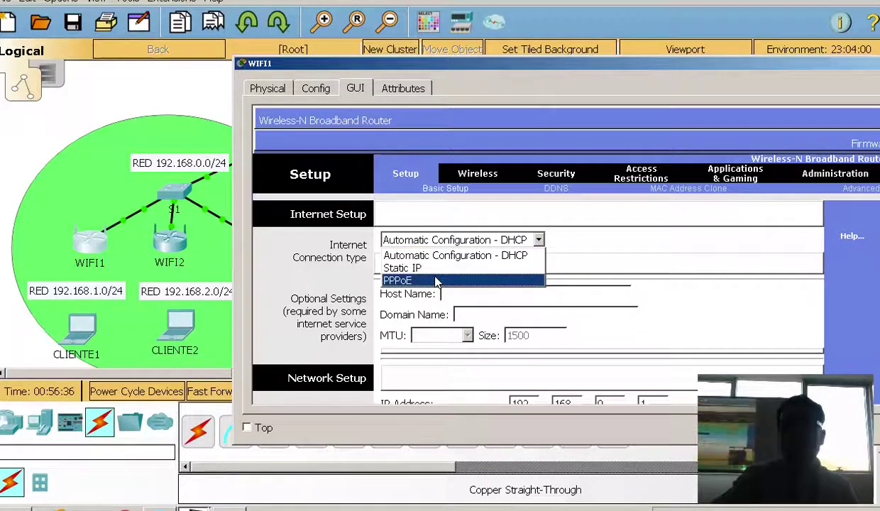
pyautogui.click(436, 282)
pyautogui.scroll(-1, 542, 293)
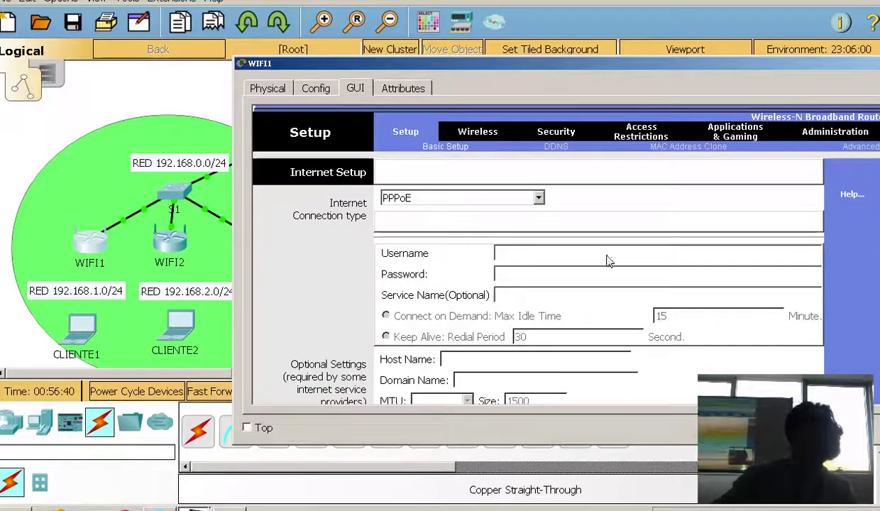
pyautogui.click(434, 199)
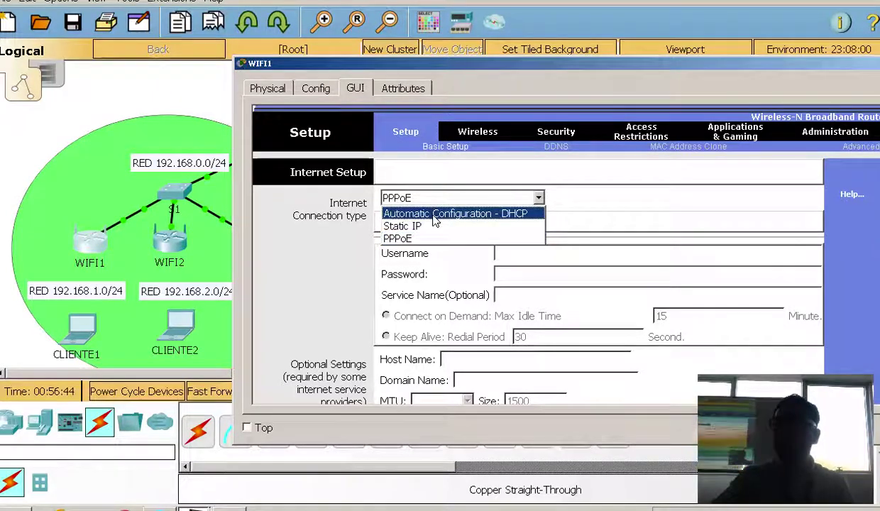
pyautogui.click(435, 217)
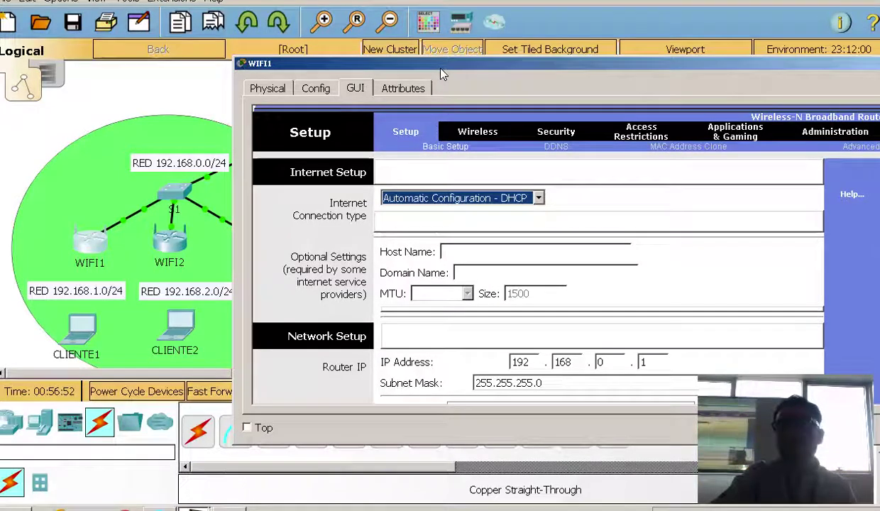
pyautogui.moveTo(440, 69); pyautogui.dragTo(347, 39)
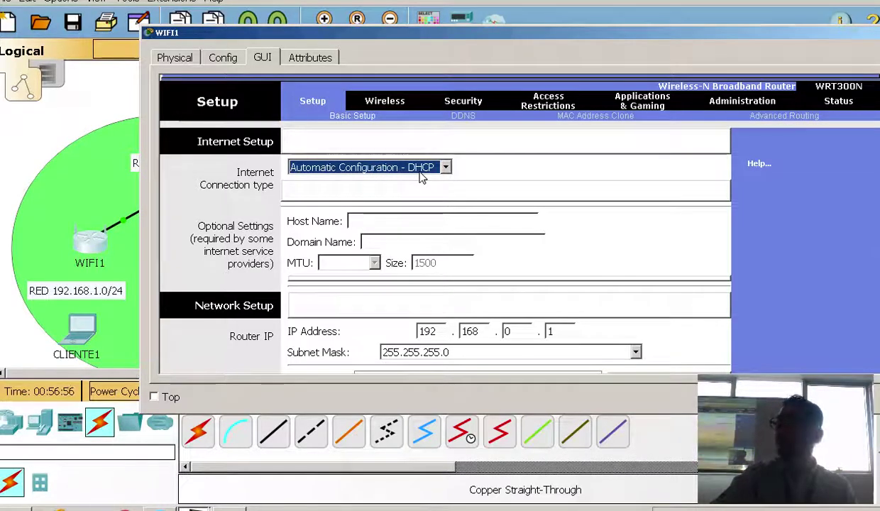
# Set WIFI1's router IP to 192.168.1.1, DHCP start IP to .10 and maximum users to 10
pyautogui.scroll(-1, 656, 191)
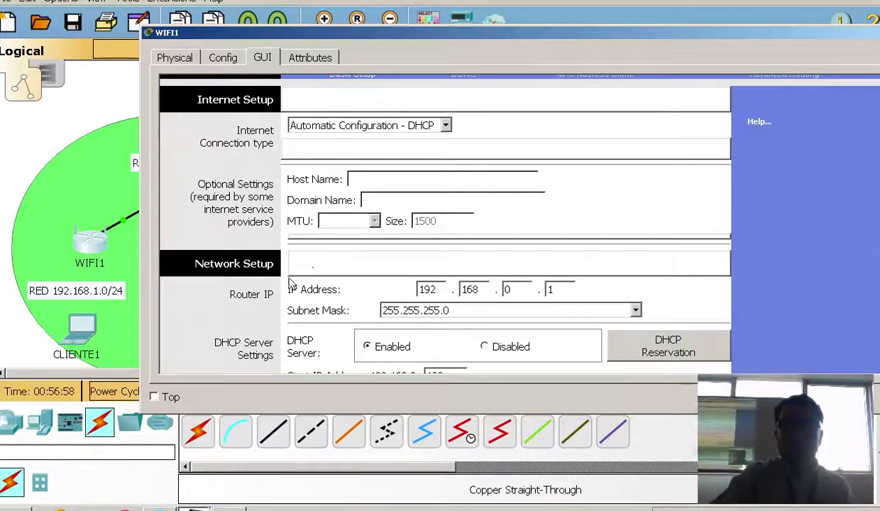
pyautogui.moveTo(405, 39); pyautogui.dragTo(496, 39)
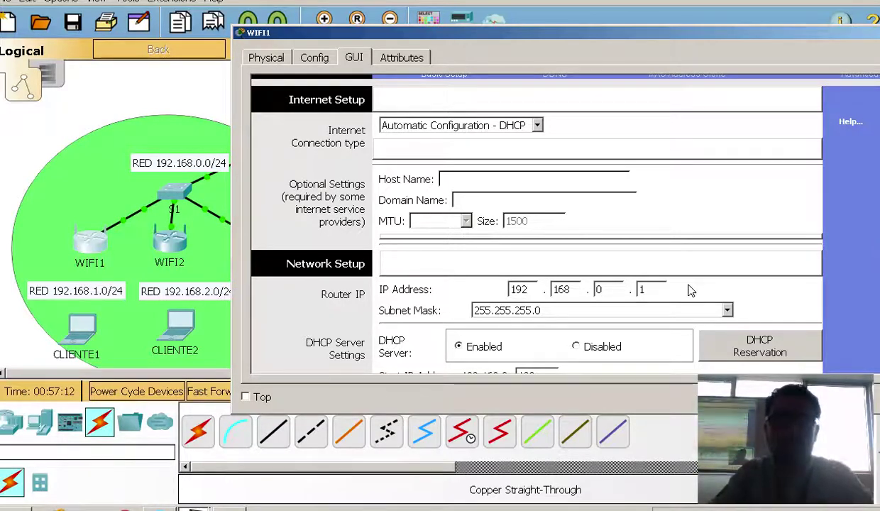
pyautogui.doubleClick(602, 290)
pyautogui.write('1')
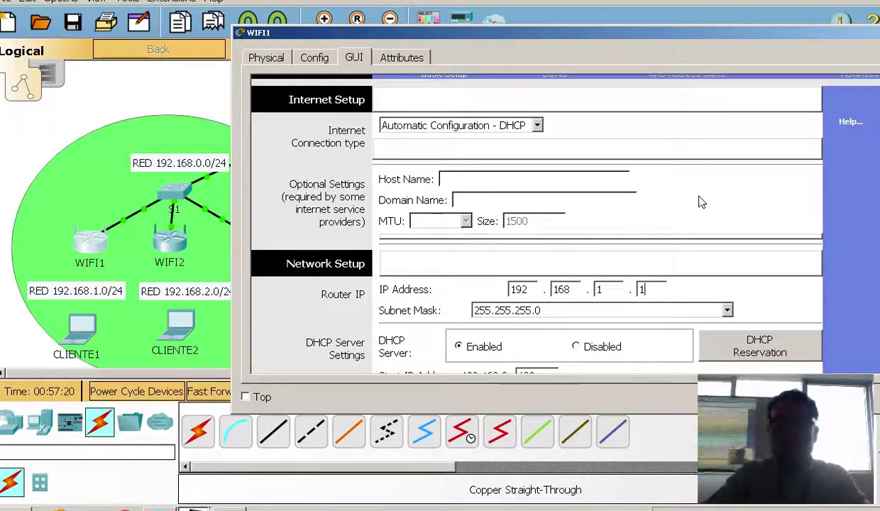
pyautogui.scroll(-3, 697, 200)
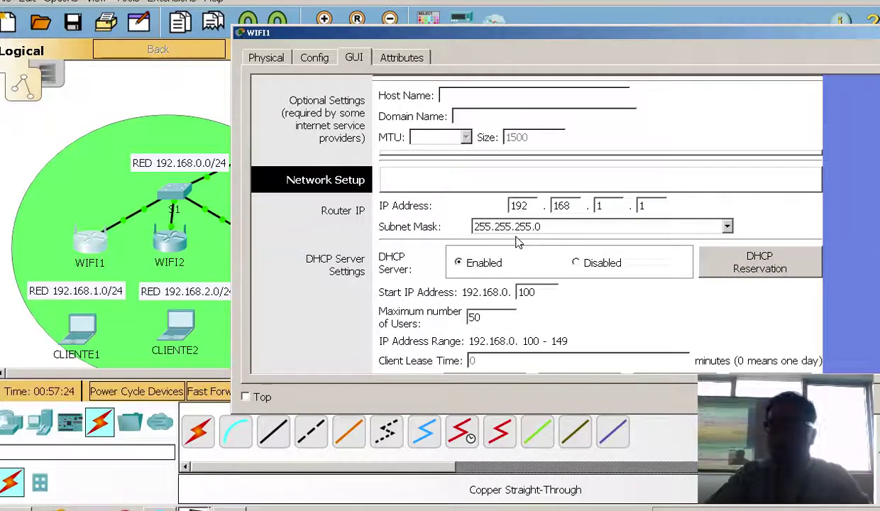
pyautogui.click(544, 294)
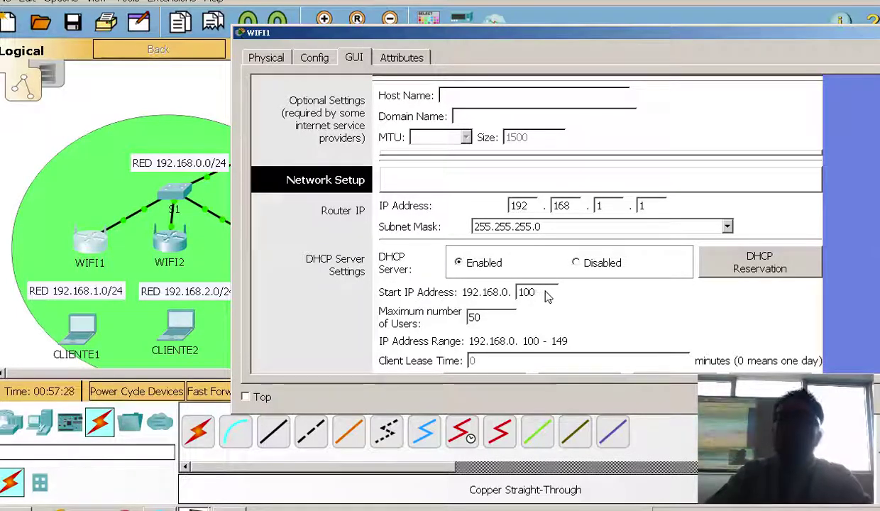
pyautogui.moveTo(546, 294); pyautogui.dragTo(516, 292)
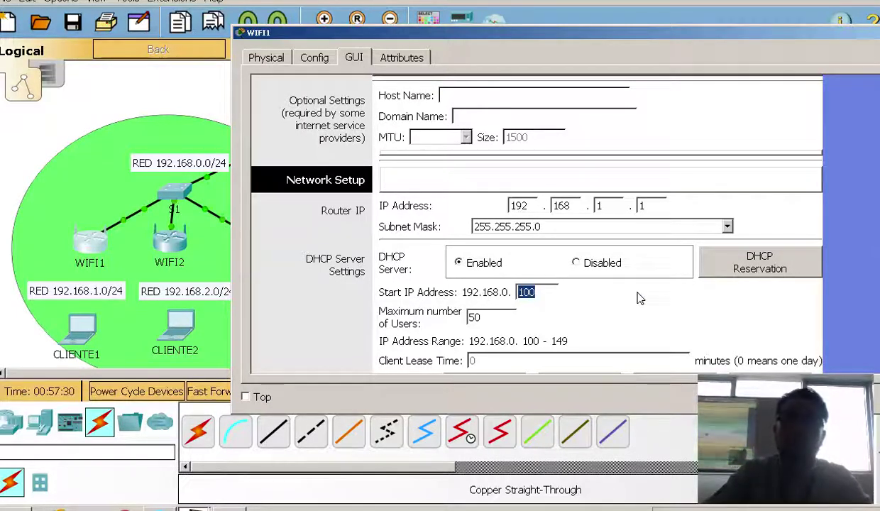
pyautogui.write('10')
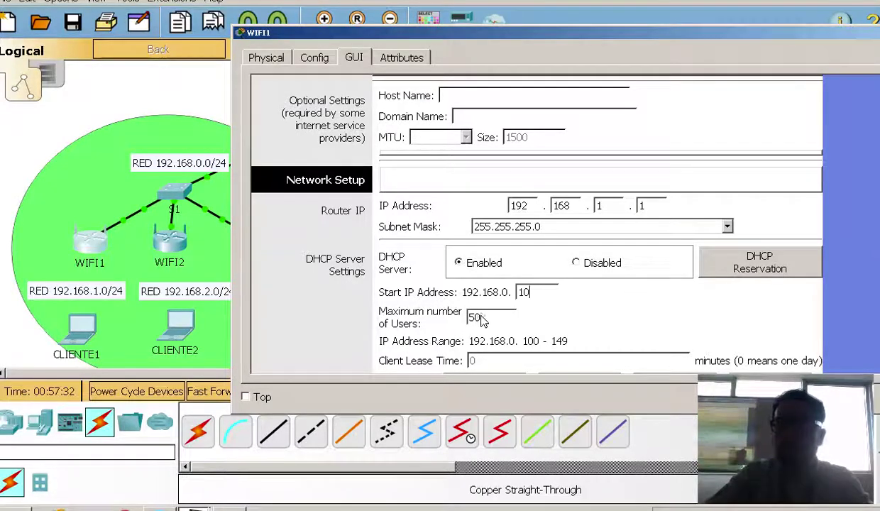
pyautogui.moveTo(492, 323); pyautogui.dragTo(389, 320)
pyautogui.write('10')
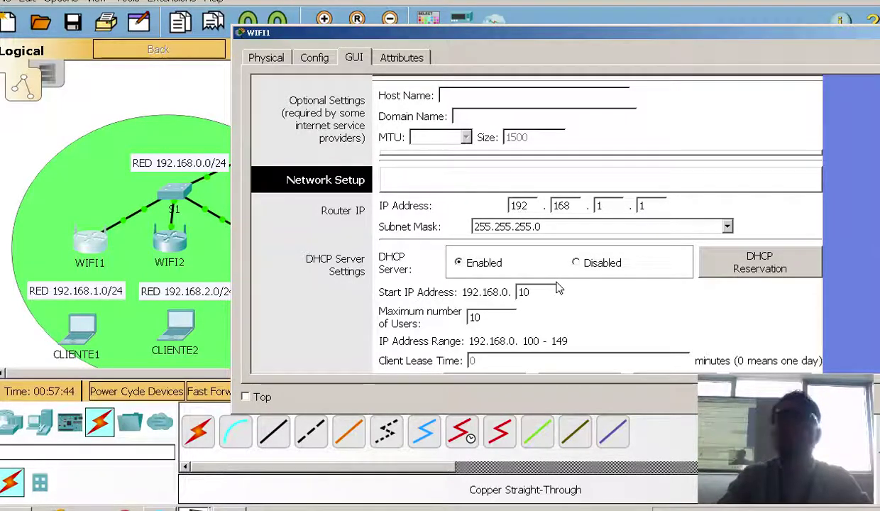
# Save WIFI1's new DHCP settings, giving the range 192.168.1.10–19
pyautogui.scroll(-3, 557, 287)
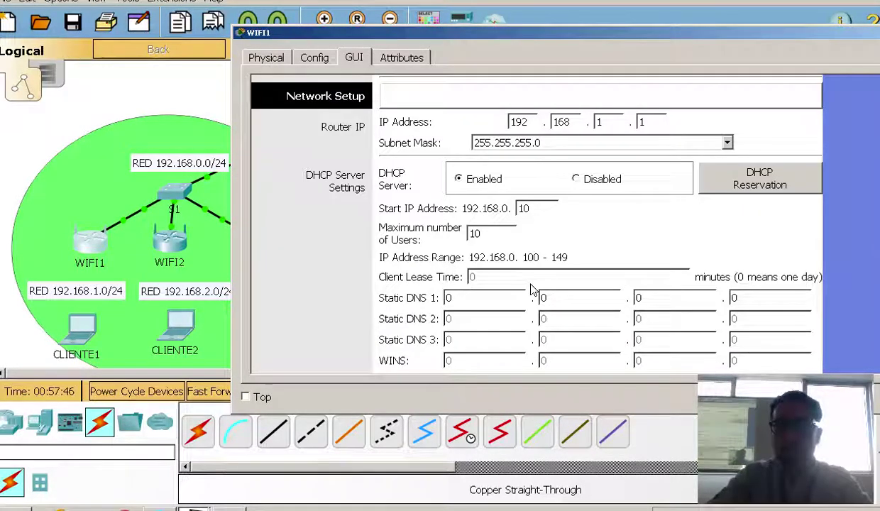
pyautogui.moveTo(518, 30); pyautogui.dragTo(411, 27)
pyautogui.scroll(-15, 521, 247)
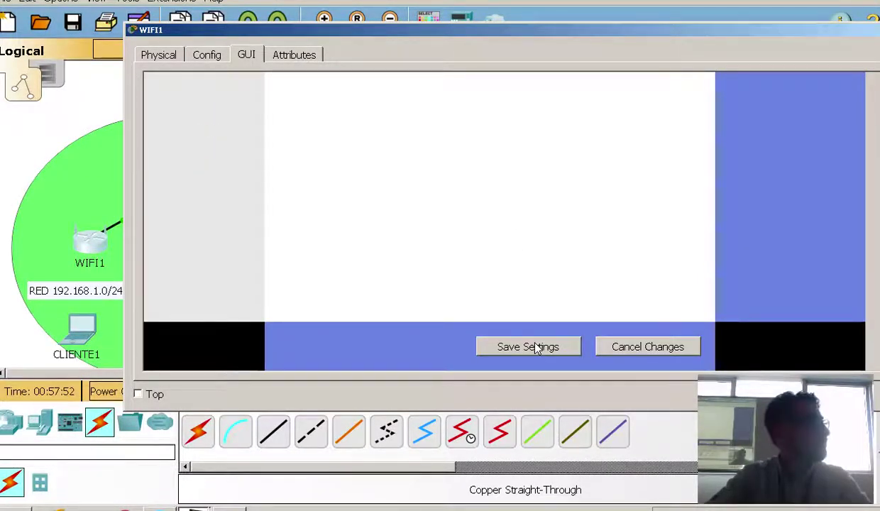
pyautogui.click(535, 347)
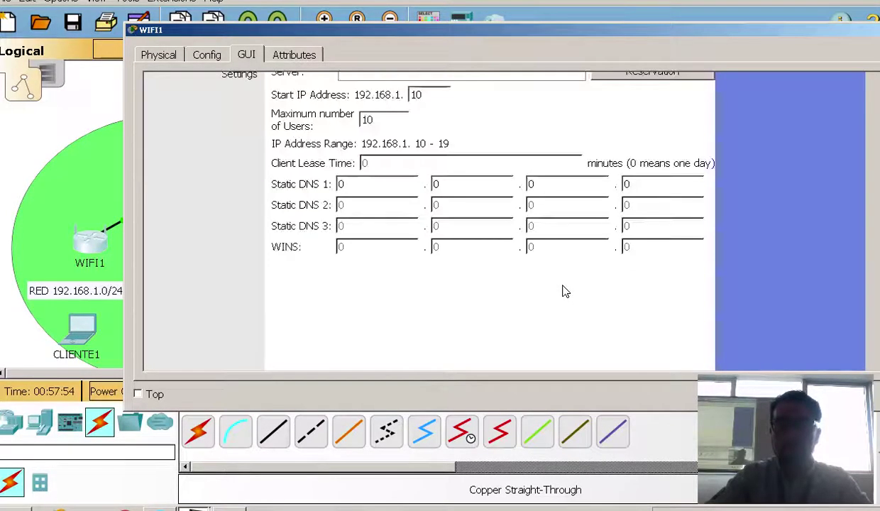
pyautogui.scroll(4, 561, 292)
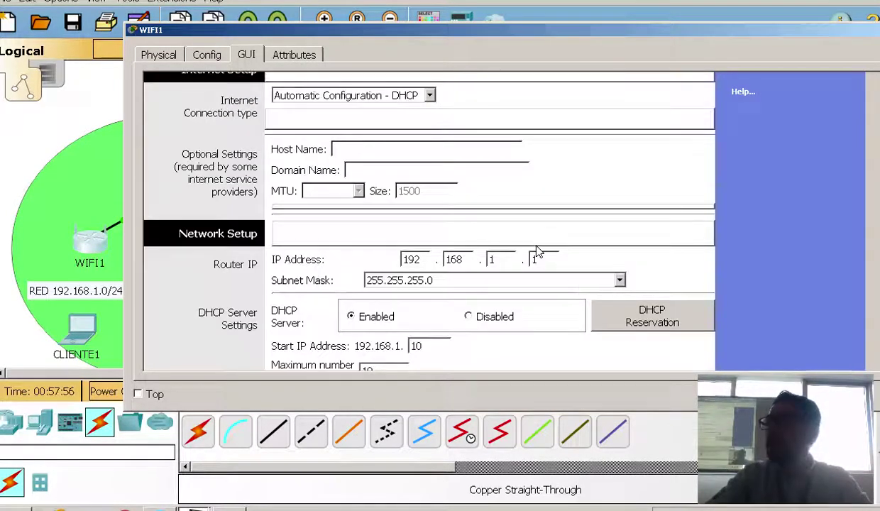
pyautogui.scroll(3, 515, 261)
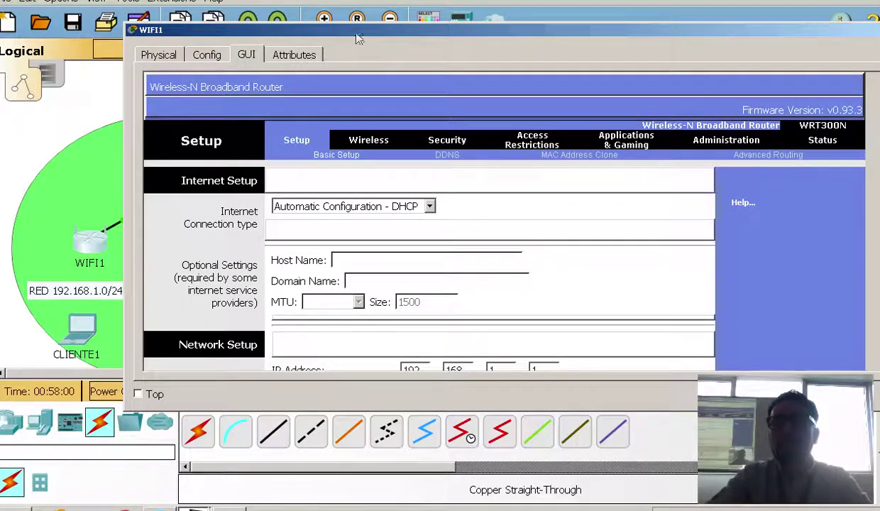
pyautogui.moveTo(359, 41); pyautogui.dragTo(635, 471)
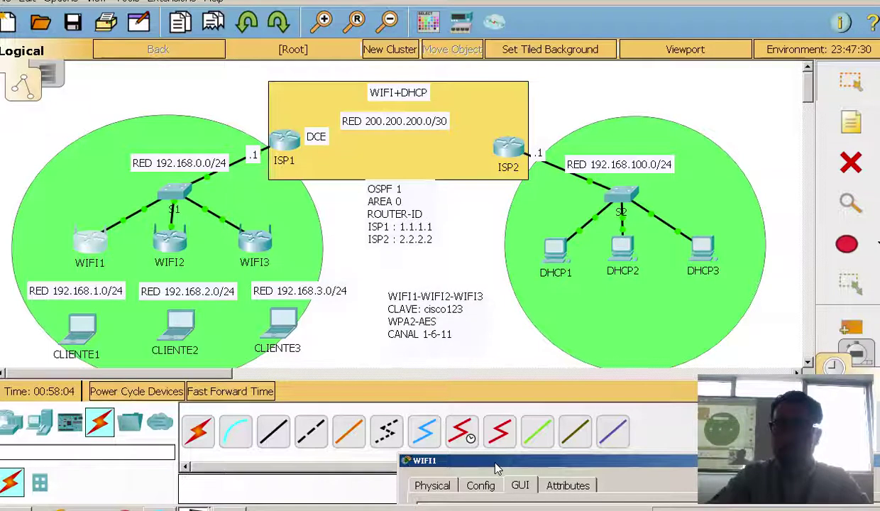
pyautogui.moveTo(506, 460); pyautogui.dragTo(275, 45)
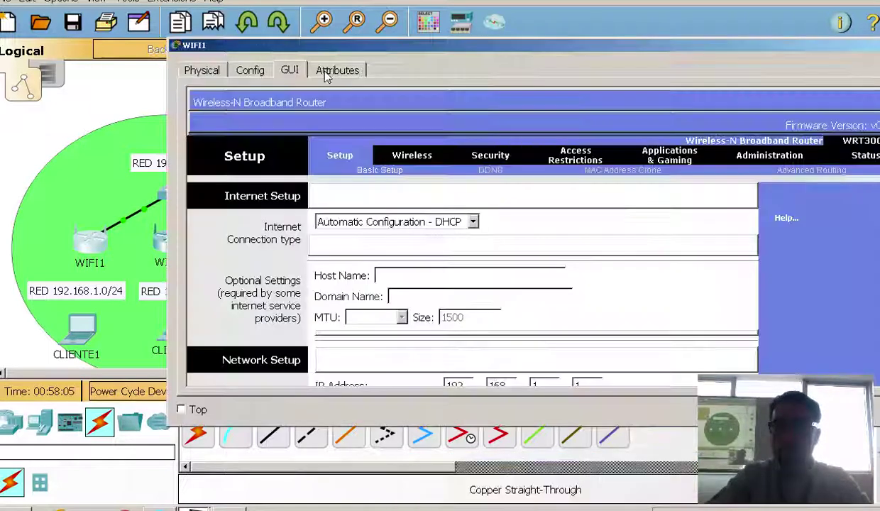
# Replace the SSID Default with WIFI1 in WIFI1's basic wireless settings
pyautogui.click(423, 162)
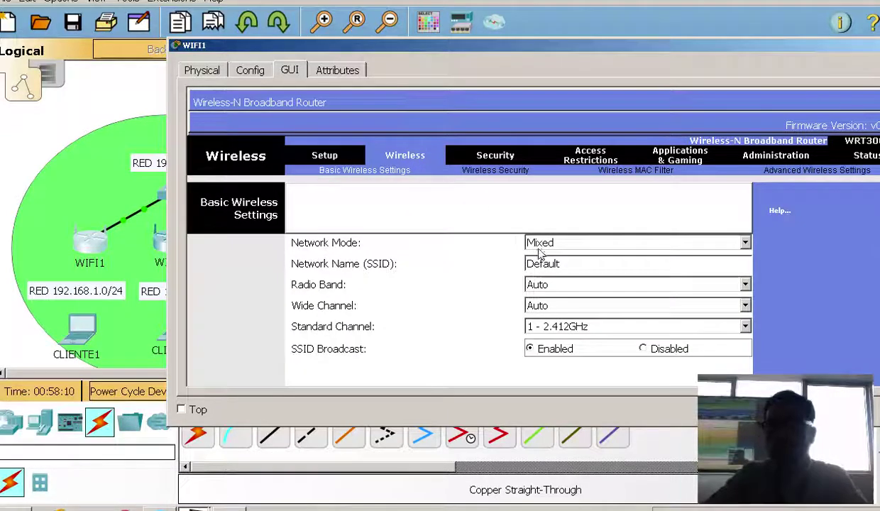
pyautogui.moveTo(594, 47); pyautogui.dragTo(433, 28)
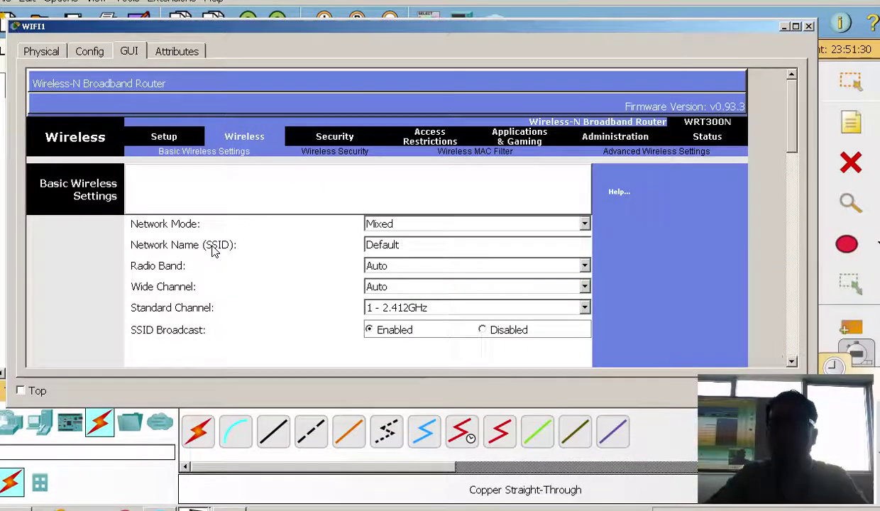
pyautogui.moveTo(418, 252); pyautogui.dragTo(124, 251)
pyautogui.write('WIFI1')
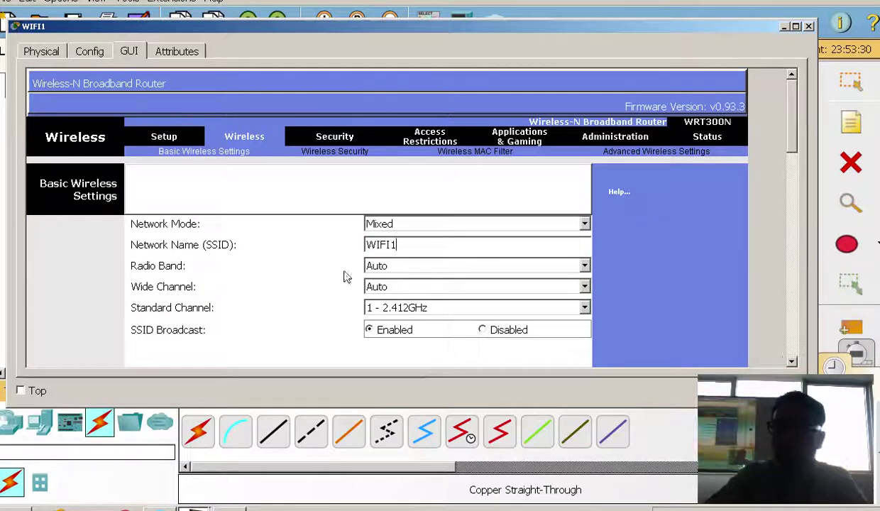
# Keep radio band and wide channel on Auto and the standard channel at 1 - 2.412GHz
pyautogui.click(398, 272)
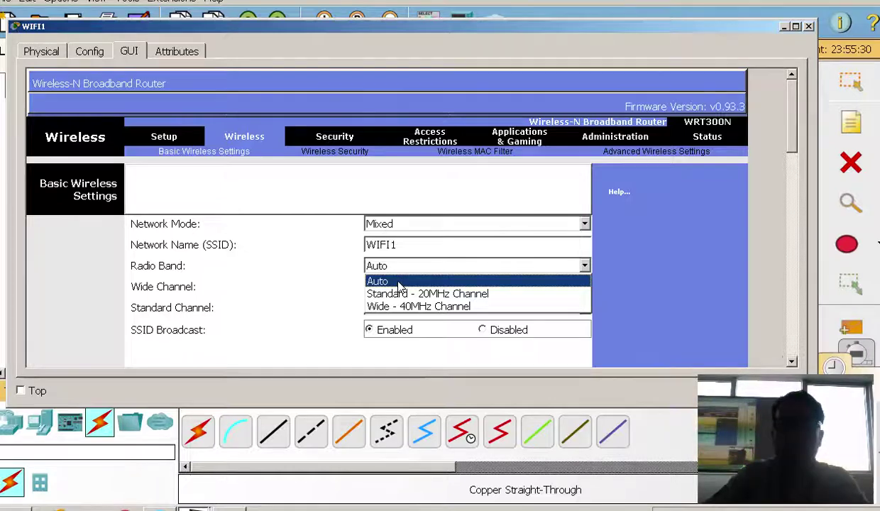
pyautogui.click(400, 281)
pyautogui.click(402, 284)
pyautogui.click(338, 285)
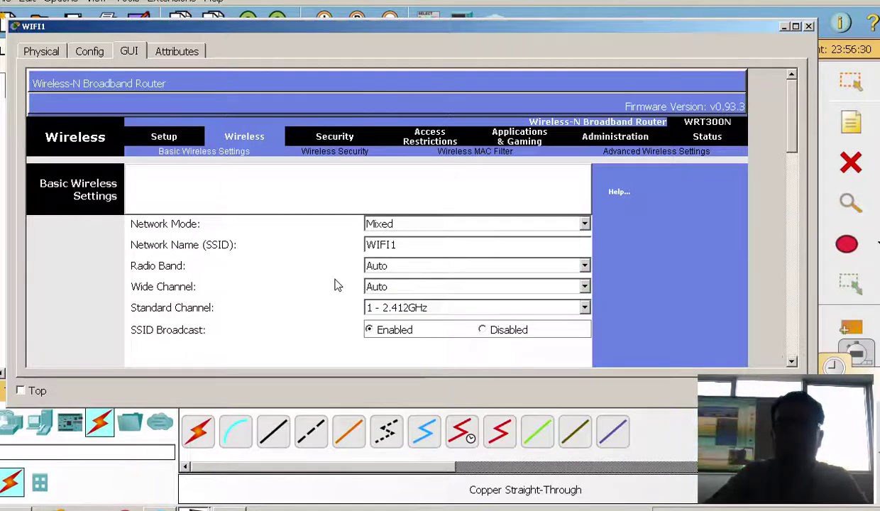
pyautogui.click(403, 310)
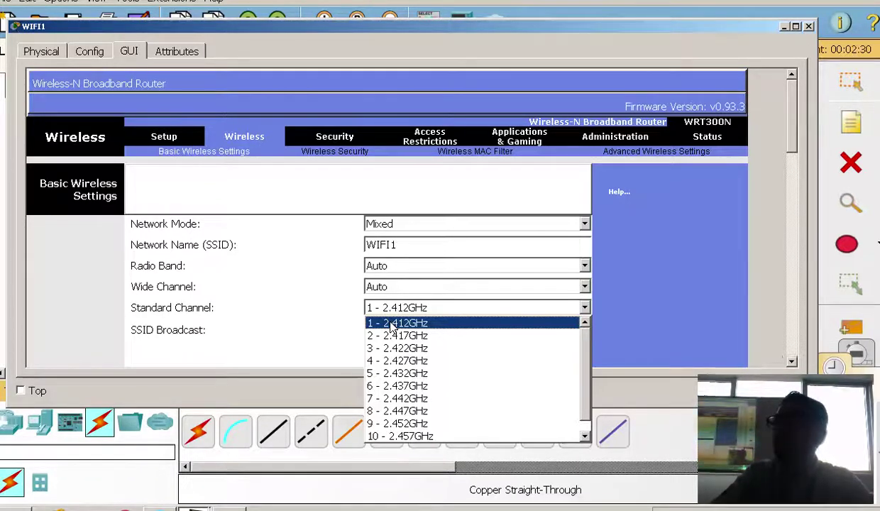
pyautogui.click(392, 323)
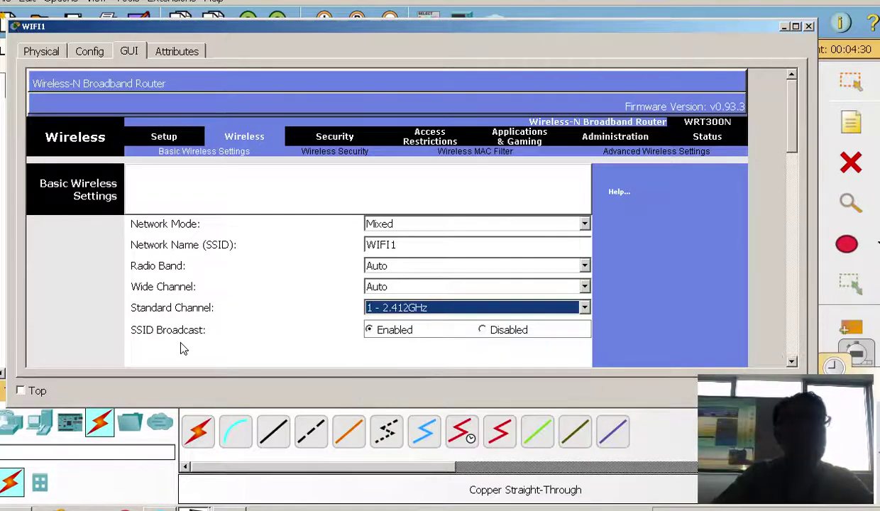
# Keep the network mode on Mixed and save the basic wireless settings
pyautogui.scroll(-3, 182, 348)
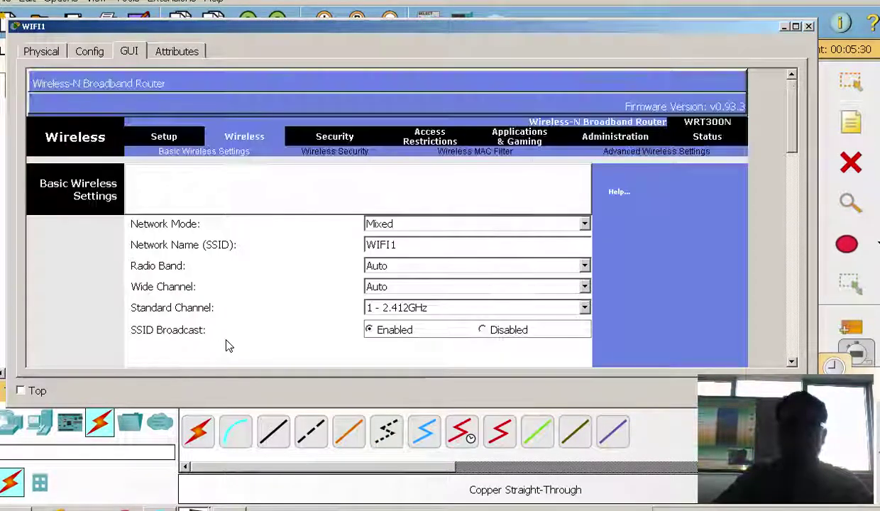
pyautogui.click(399, 247)
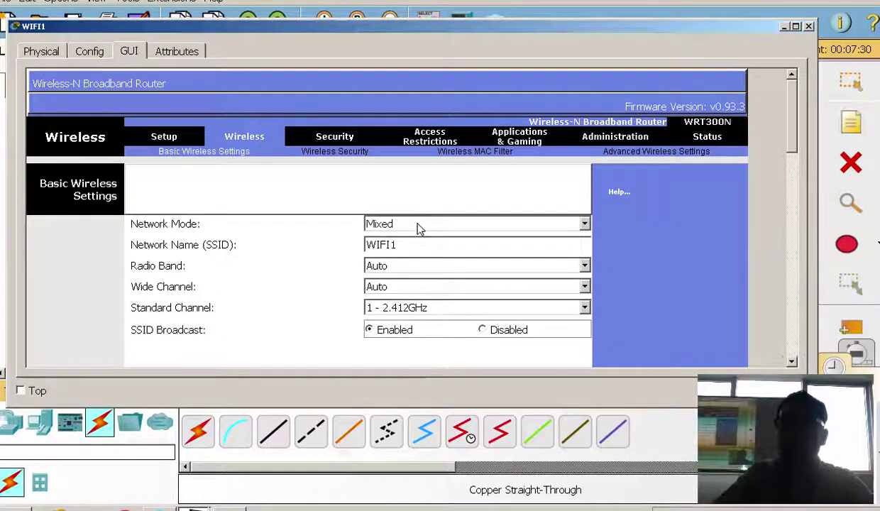
pyautogui.click(419, 226)
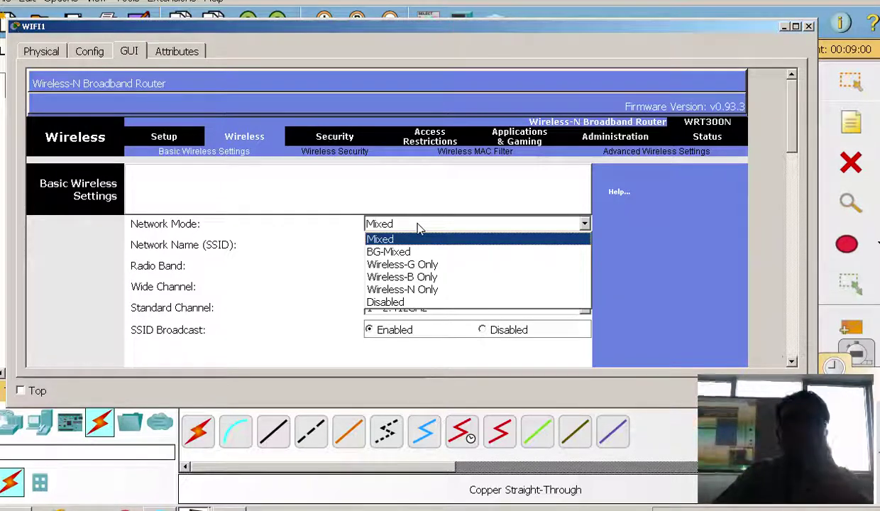
pyautogui.click(328, 224)
pyautogui.scroll(-10, 371, 291)
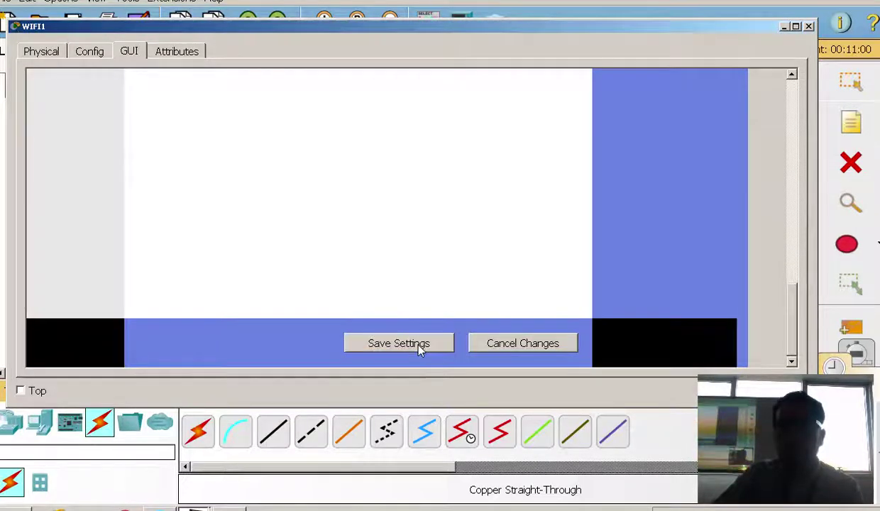
pyautogui.click(419, 344)
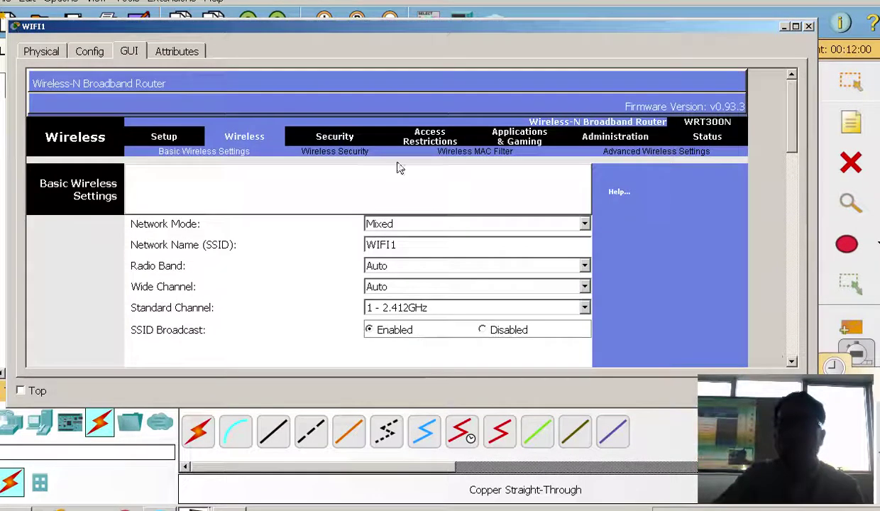
# Set WIFI1's security mode to WPA2 Personal with the shared passphrase and save
pyautogui.click(323, 152)
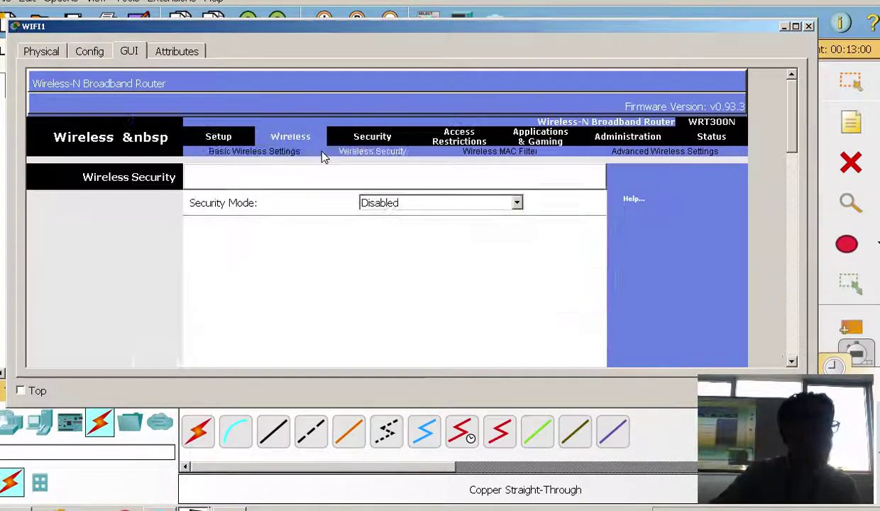
pyautogui.click(411, 204)
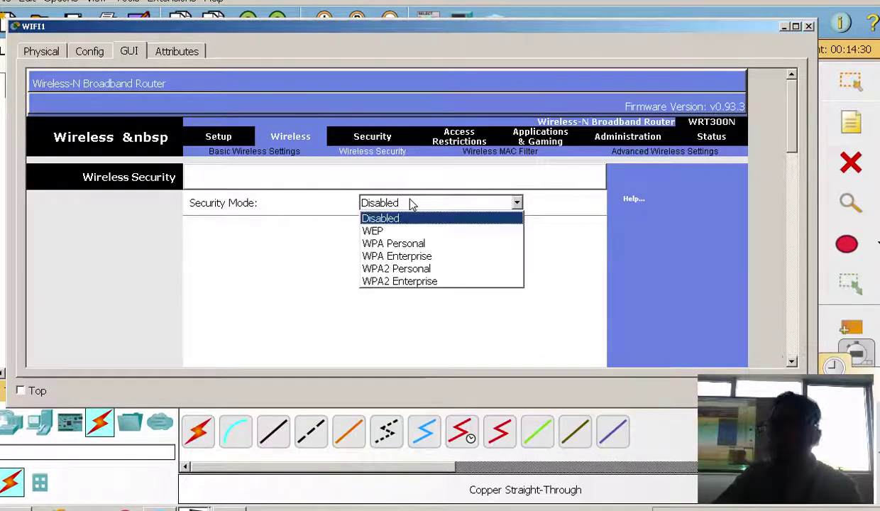
pyautogui.click(402, 269)
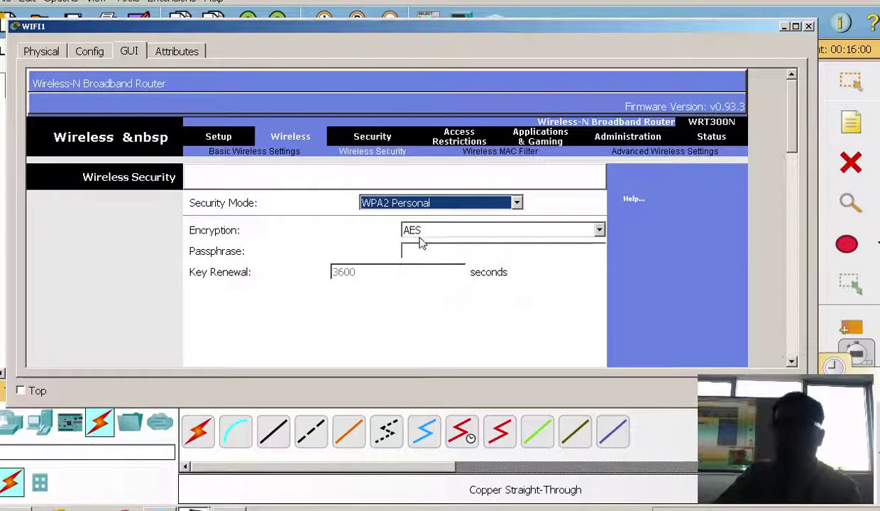
pyautogui.click(427, 251)
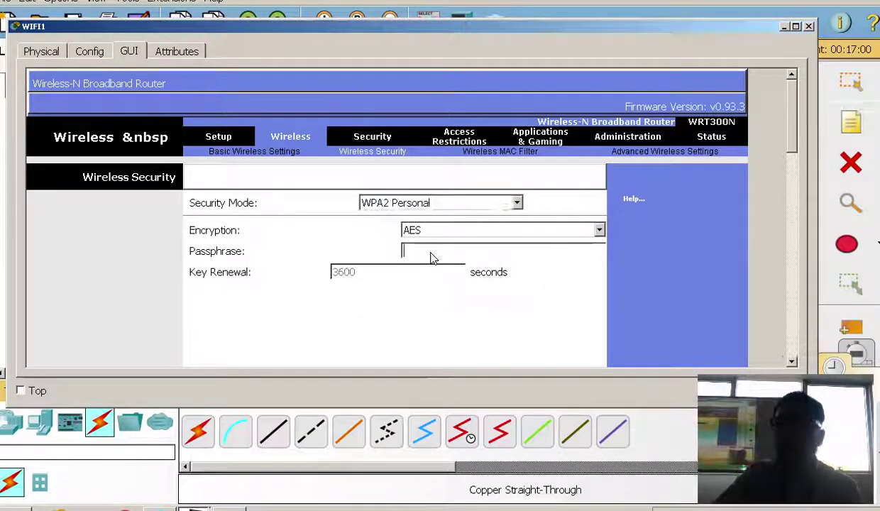
pyautogui.write('cisco123')
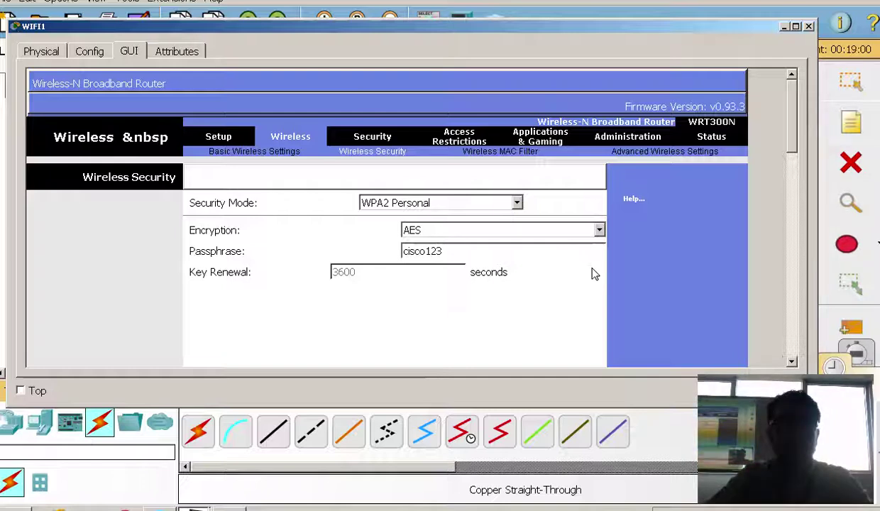
pyautogui.scroll(-10, 595, 274)
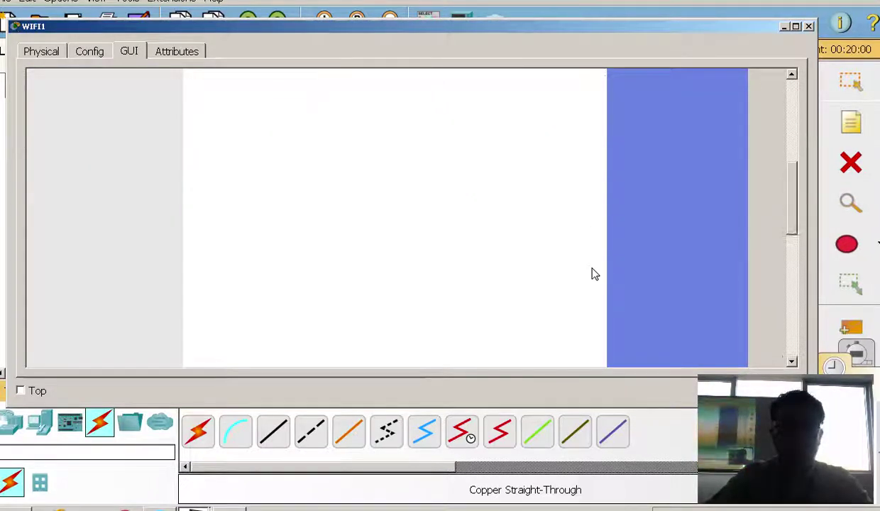
pyautogui.click(449, 343)
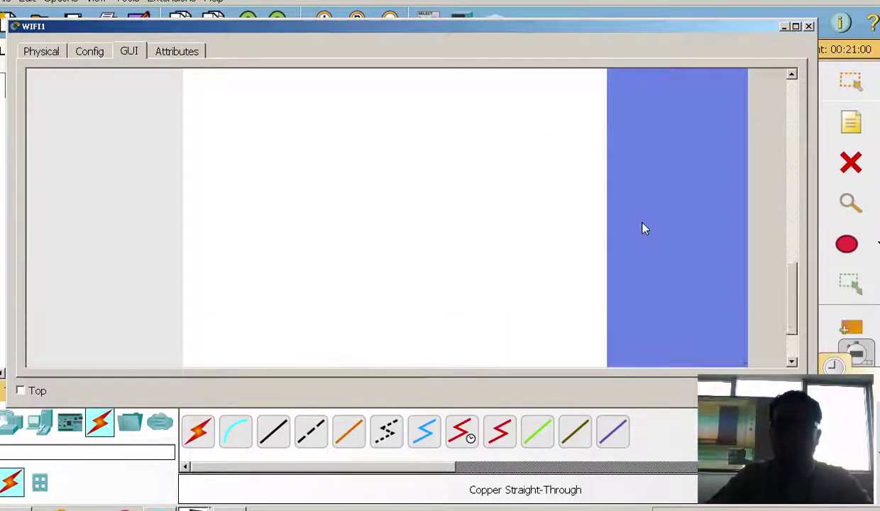
# Save WIFI1's wireless security settings again and close the WIFI1 window
pyautogui.scroll(3, 642, 228)
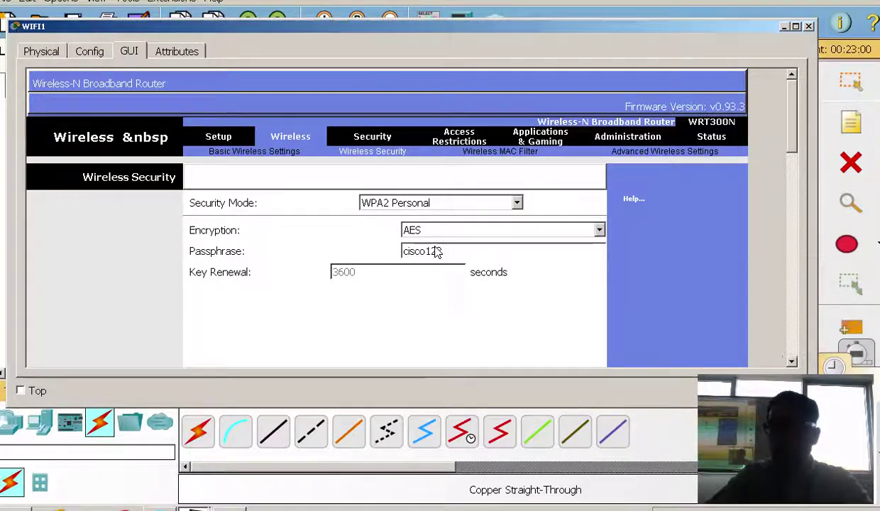
pyautogui.scroll(-10, 436, 252)
pyautogui.click(426, 343)
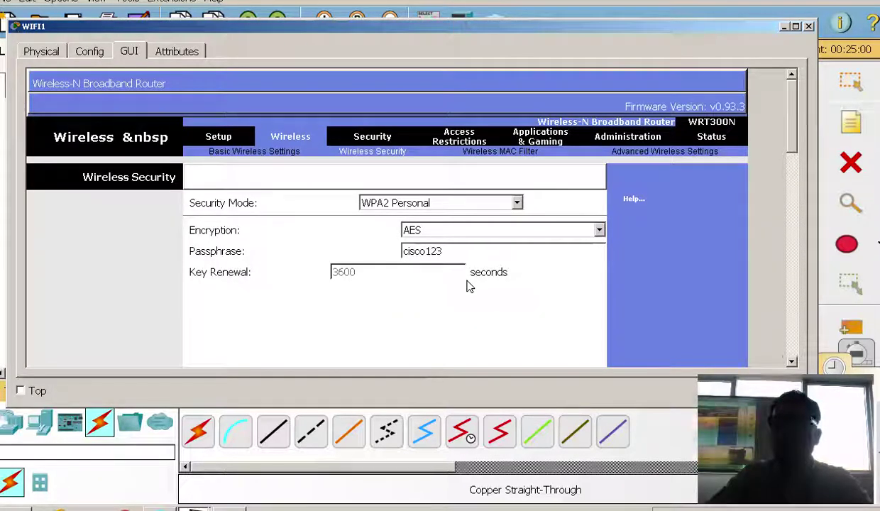
pyautogui.click(809, 26)
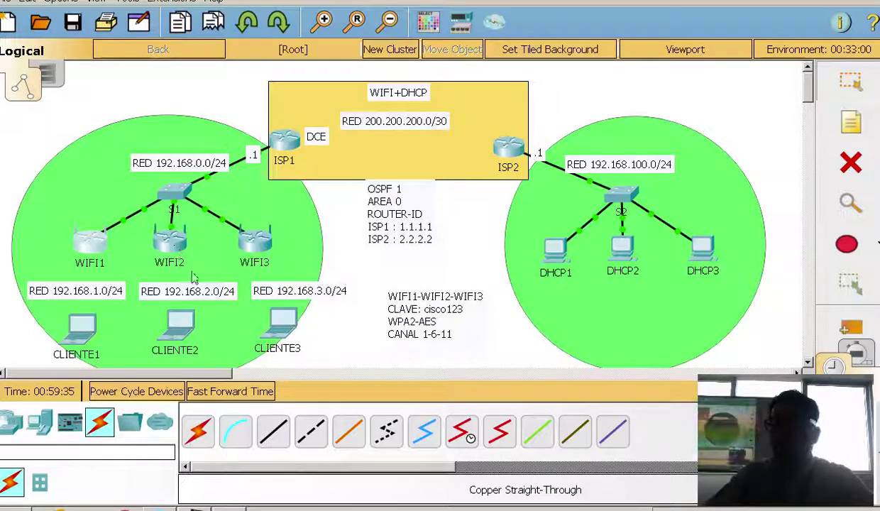
# Bring up WIFI2's router setup page, keeping Automatic DHCP as the internet connection type
pyautogui.click(168, 237)
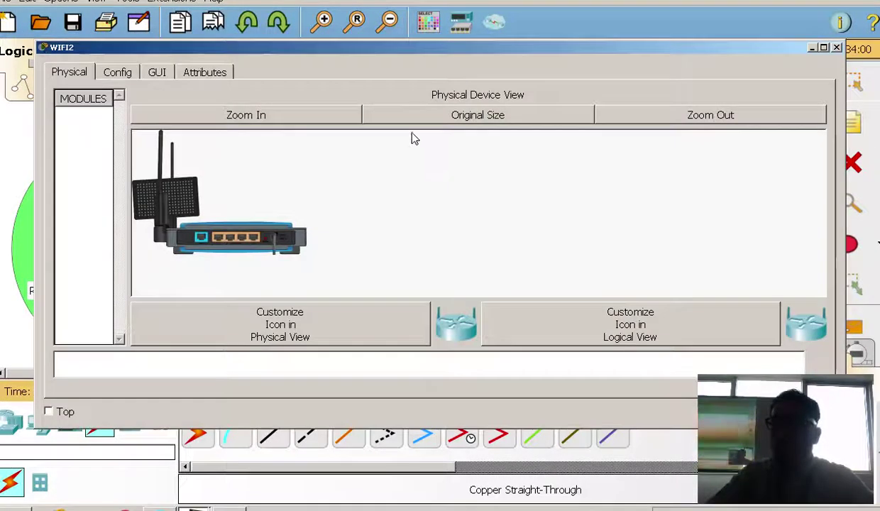
pyautogui.moveTo(328, 53); pyautogui.dragTo(527, 42)
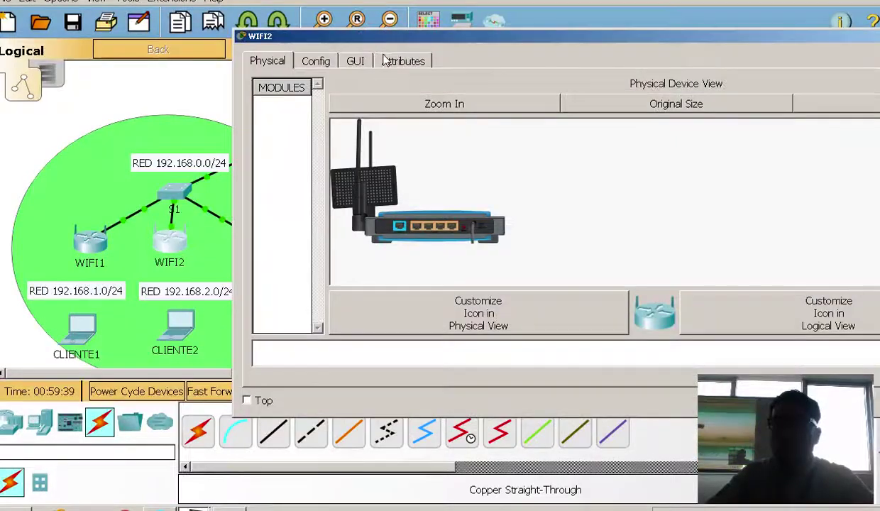
pyautogui.click(355, 61)
pyautogui.click(457, 215)
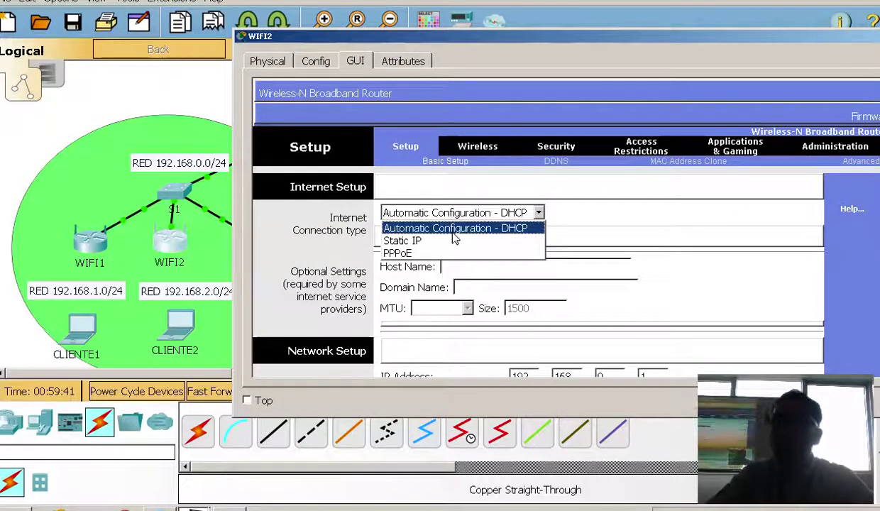
pyautogui.click(455, 238)
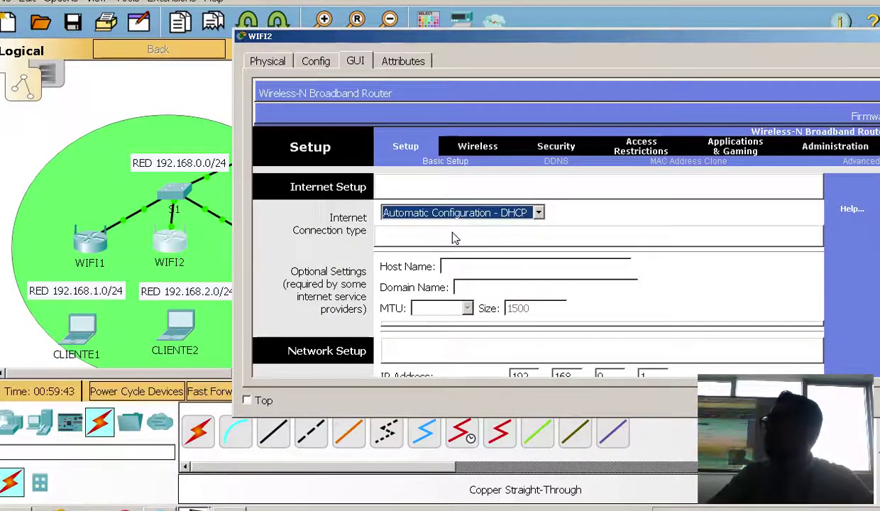
# Set router IP 192.168.2.1 and a DHCP pool starting at .10 for 10 users, then save
pyautogui.scroll(-3, 527, 238)
pyautogui.doubleClick(613, 251)
pyautogui.write('2')
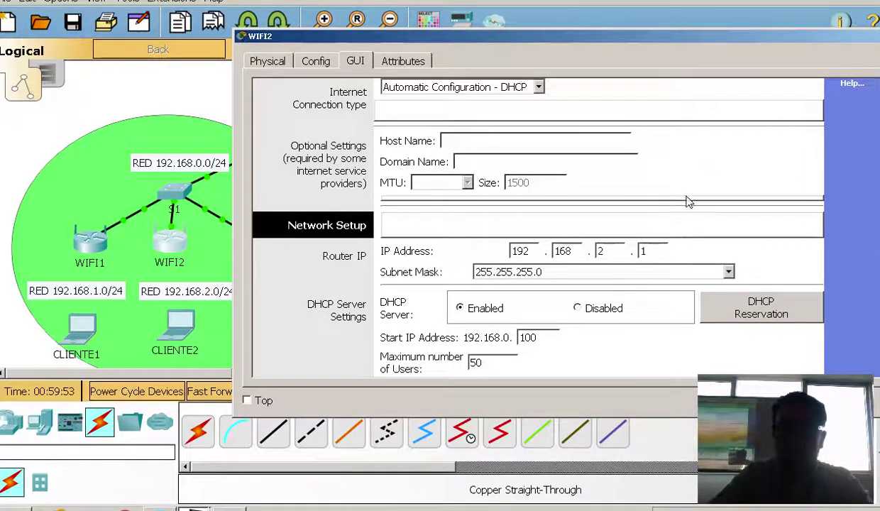
pyautogui.moveTo(544, 338); pyautogui.dragTo(489, 340)
pyautogui.write('1')
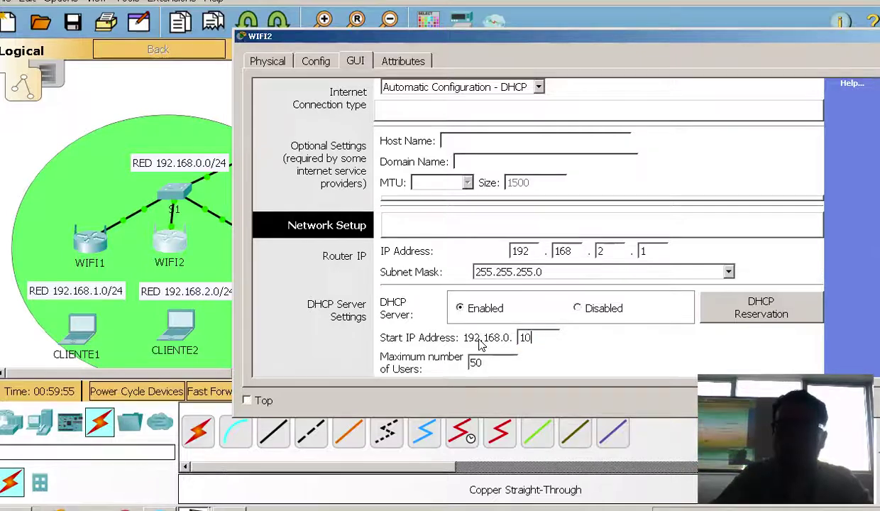
pyautogui.scroll(-3, 482, 348)
pyautogui.moveTo(489, 237); pyautogui.dragTo(378, 239)
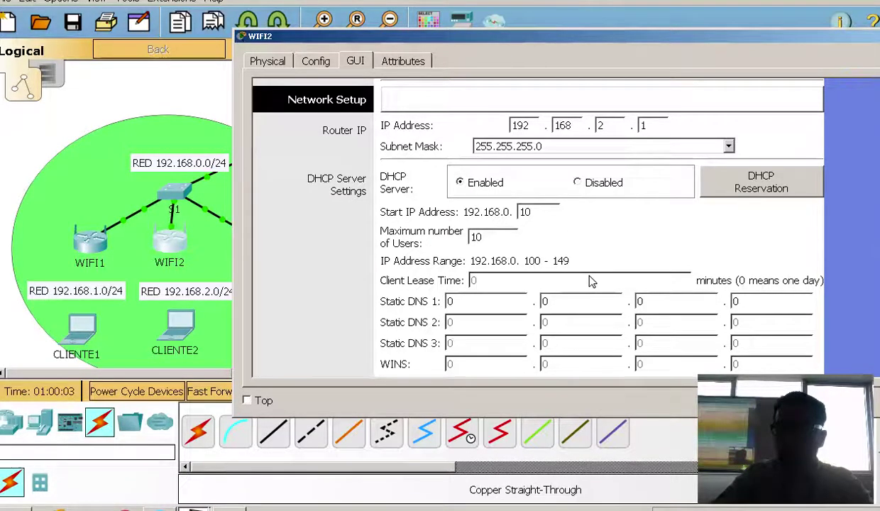
pyautogui.scroll(-8, 589, 281)
pyautogui.click(639, 352)
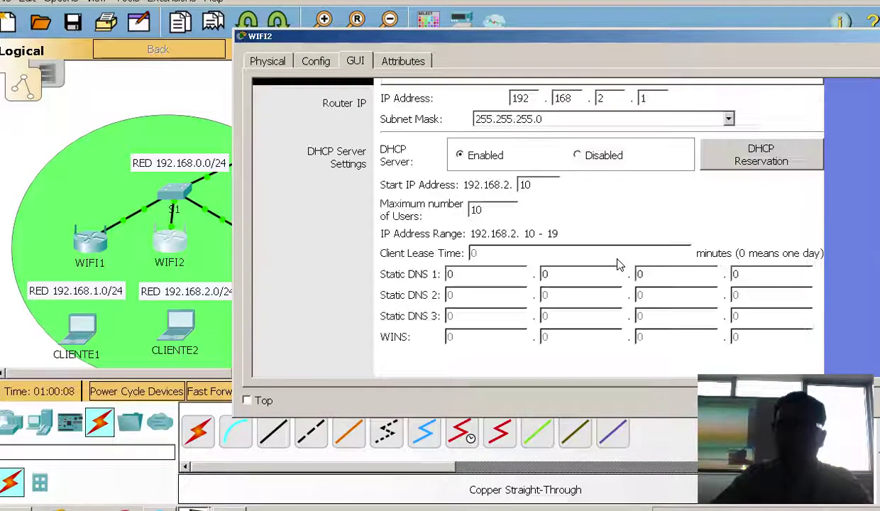
pyautogui.scroll(6, 617, 264)
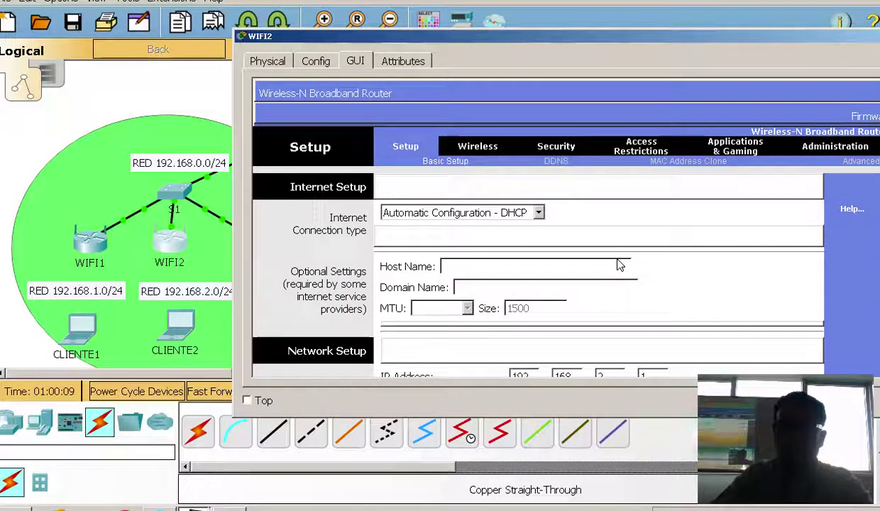
# Replace the SSID Default with WIFI2 in the basic wireless settings
pyautogui.click(482, 147)
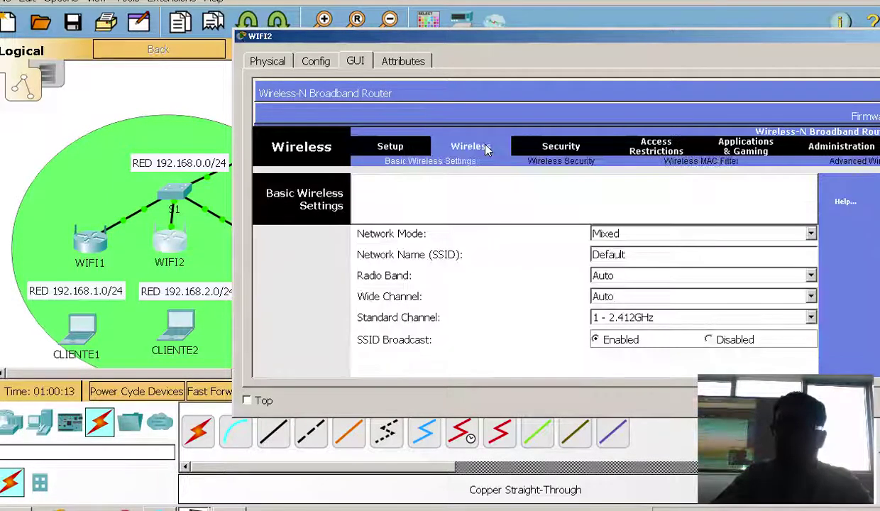
pyautogui.doubleClick(647, 254)
pyautogui.write('WIFI2')
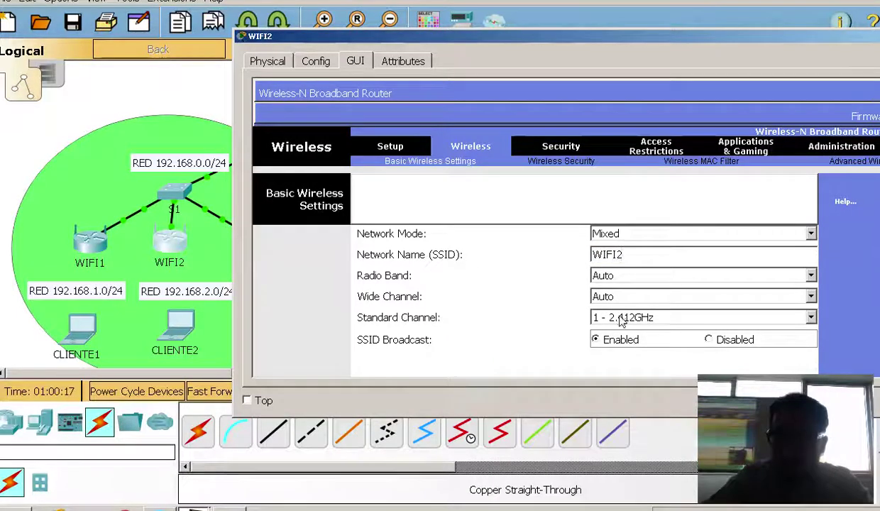
pyautogui.moveTo(589, 37); pyautogui.dragTo(455, 35)
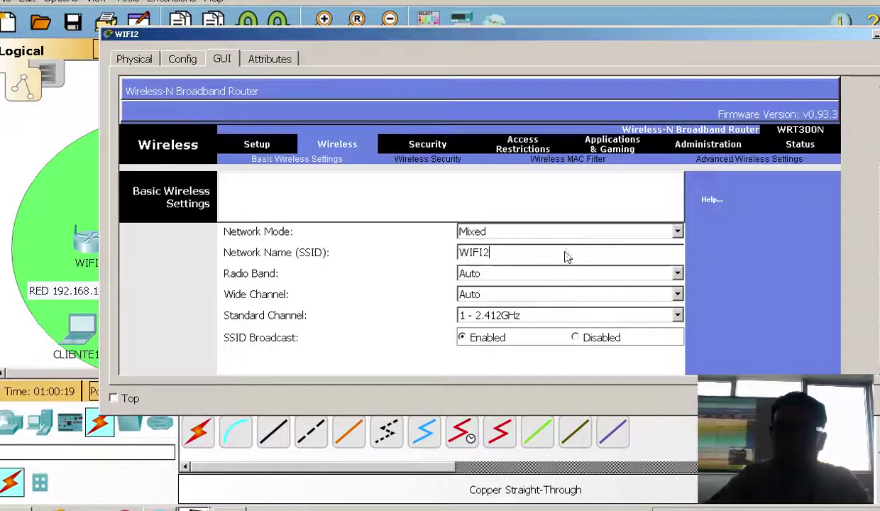
# Move WIFI2's standard channel to 6 - 2.437GHz
pyautogui.click(538, 316)
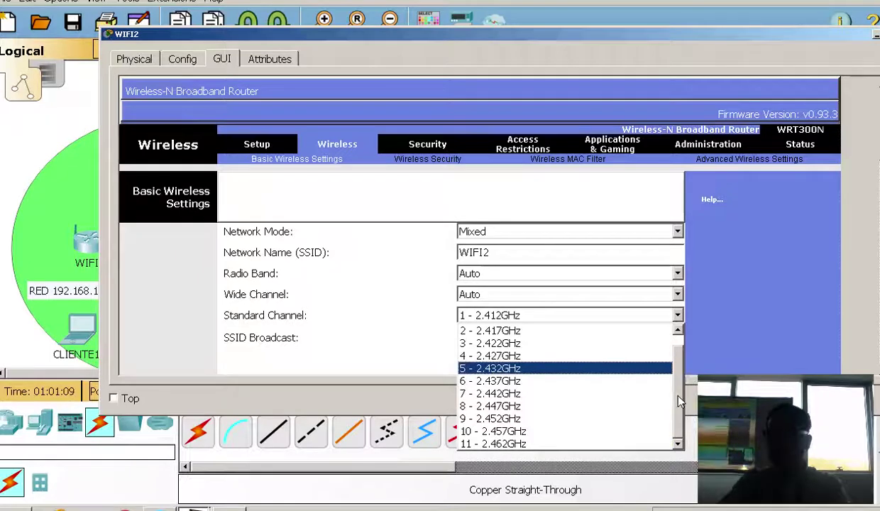
pyautogui.click(679, 343)
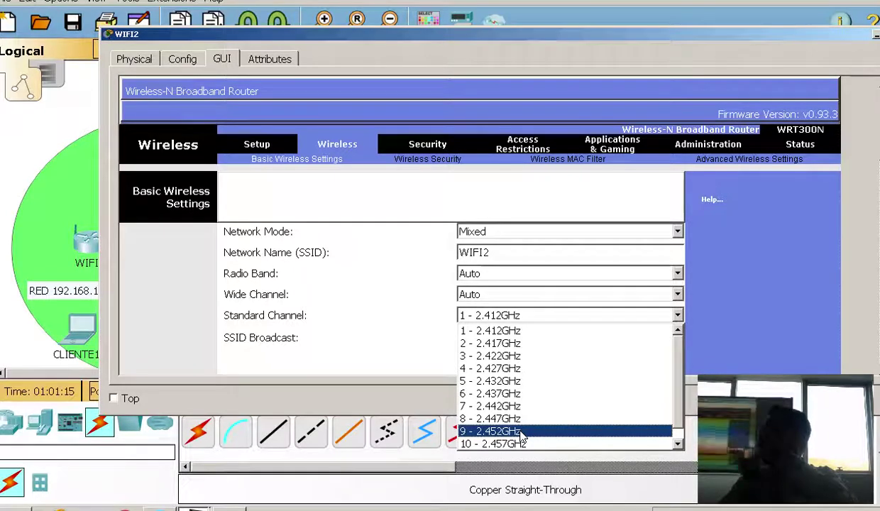
pyautogui.click(489, 395)
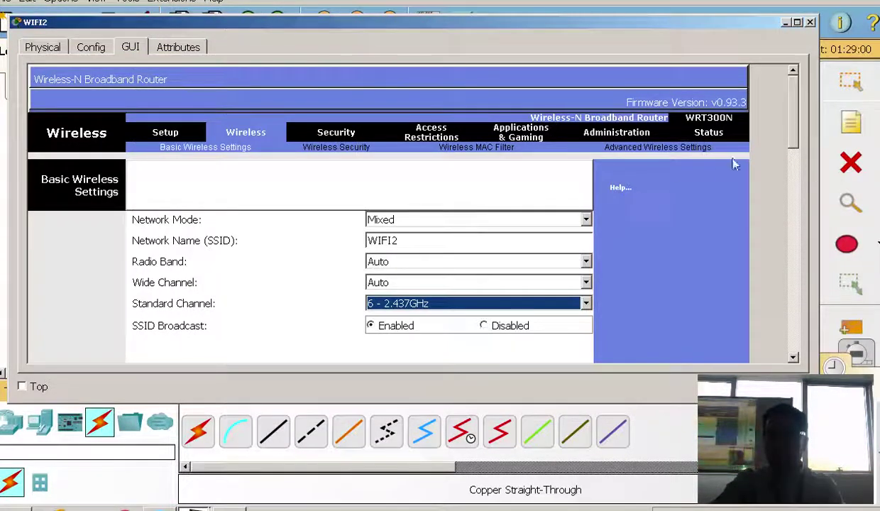
pyautogui.moveTo(794, 131); pyautogui.dragTo(784, 112)
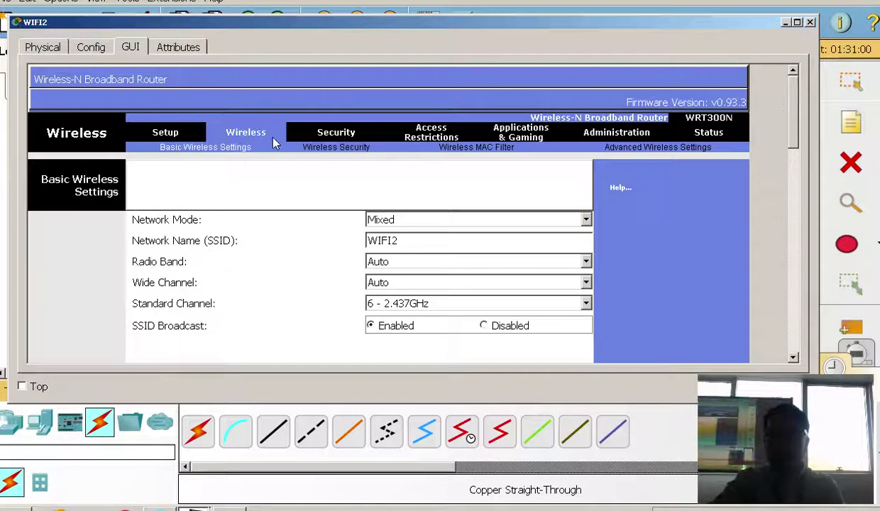
pyautogui.click(327, 149)
# Set WIFI2 to WPA2 Personal with AES and the shared passphrase, then close its window
pyautogui.click(417, 202)
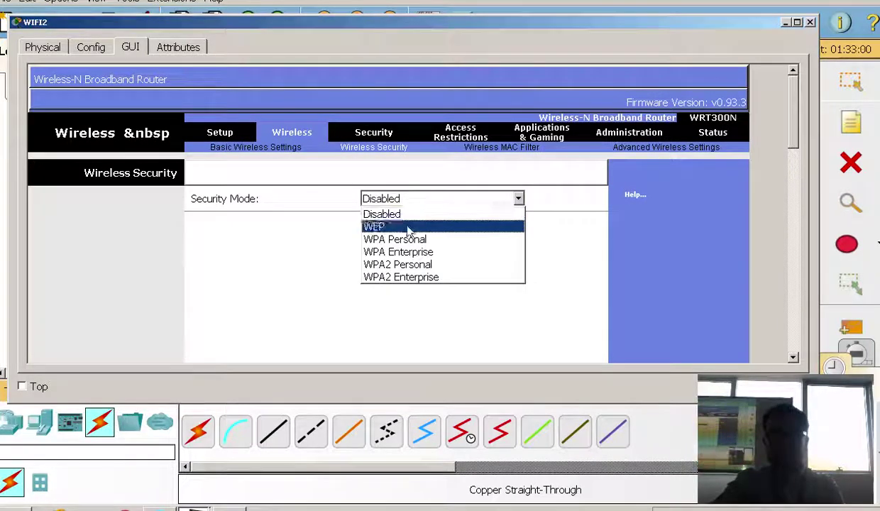
pyautogui.click(403, 261)
pyautogui.click(438, 252)
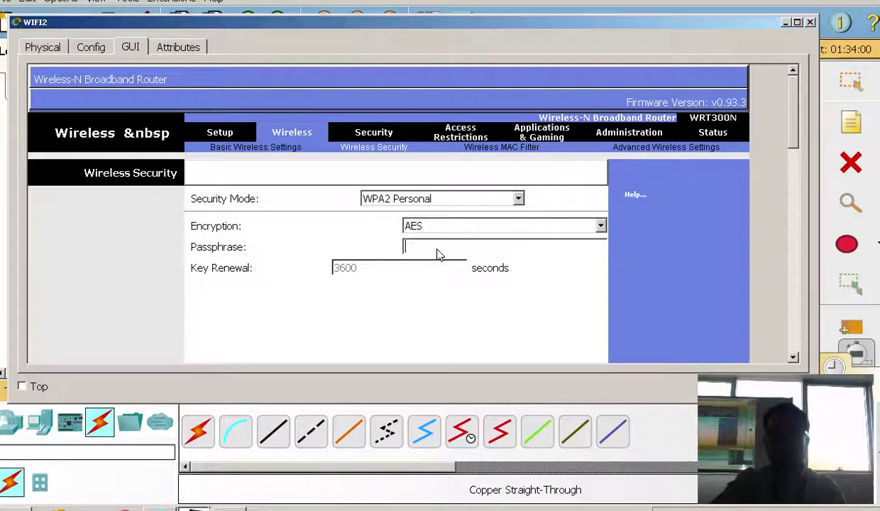
pyautogui.write('CISCO')
pyautogui.press('BackSpace')
pyautogui.press('BackSpace')
pyautogui.press('BackSpace')
pyautogui.press('BackSpace')
pyautogui.press('BackSpace')
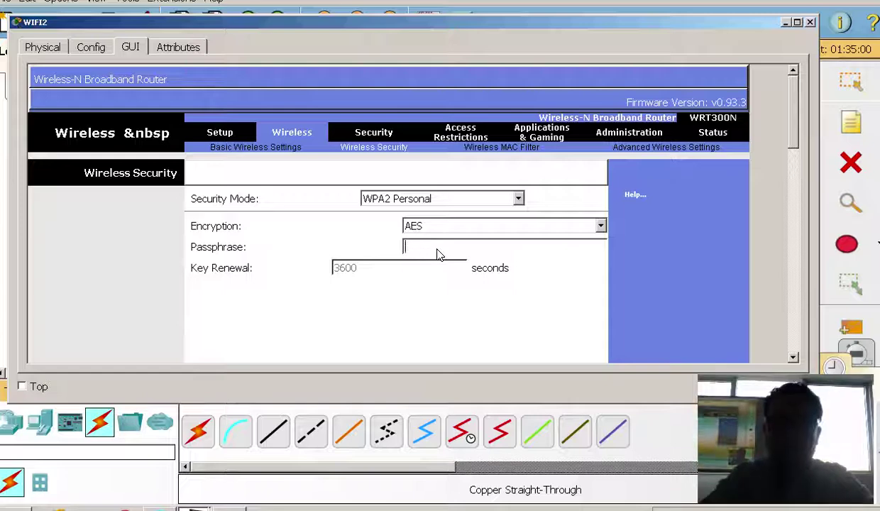
pyautogui.write('cisco123')
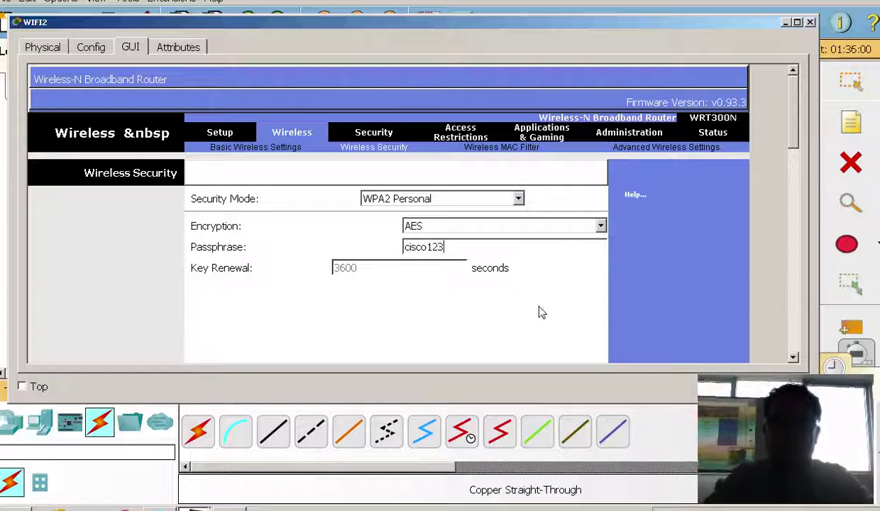
pyautogui.scroll(-2, 660, 270)
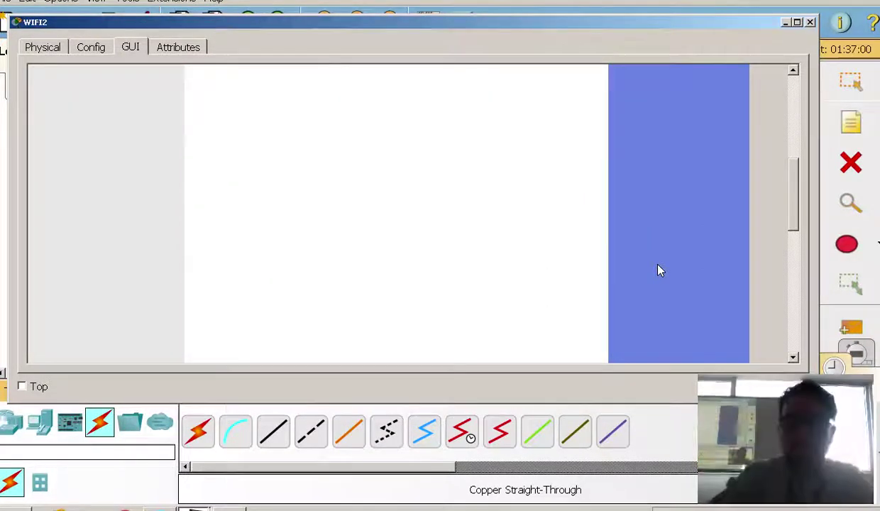
pyautogui.scroll(-5, 660, 270)
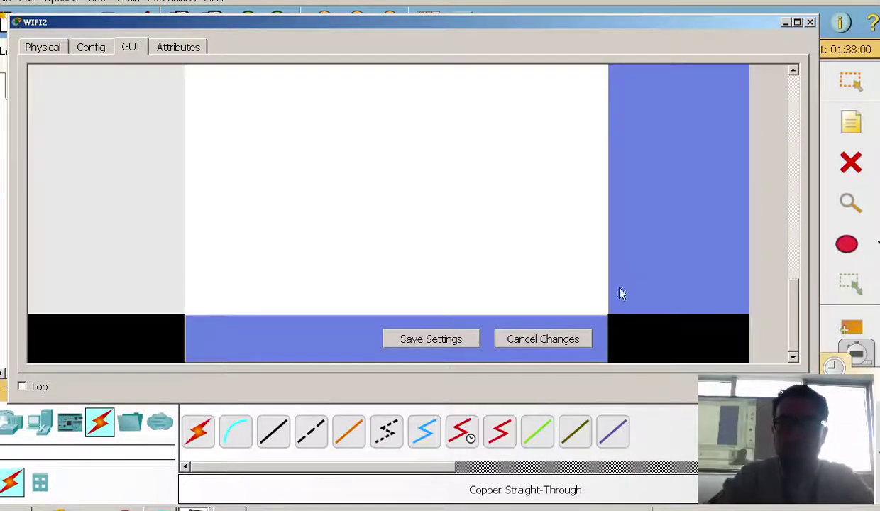
pyautogui.scroll(7, 731, 251)
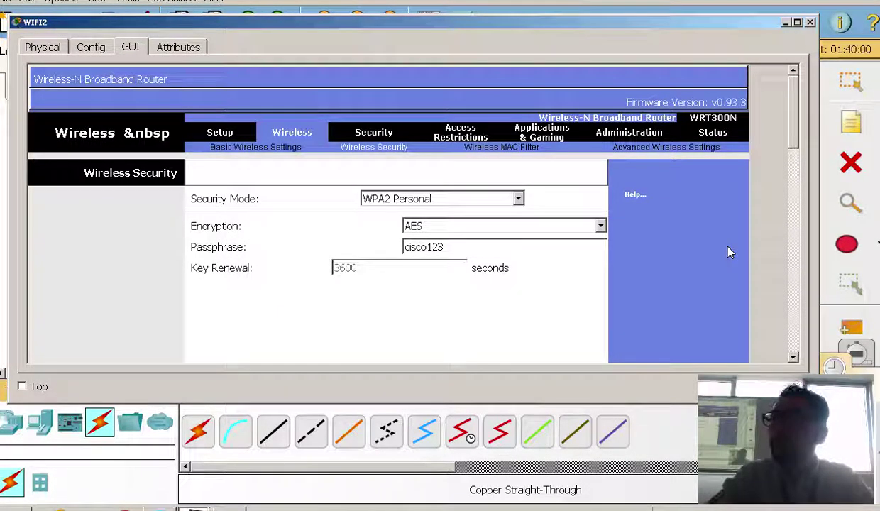
pyautogui.click(810, 22)
# Change WIFI3's router IP third octet to 3, giving 192.168.3.1
pyautogui.click(259, 248)
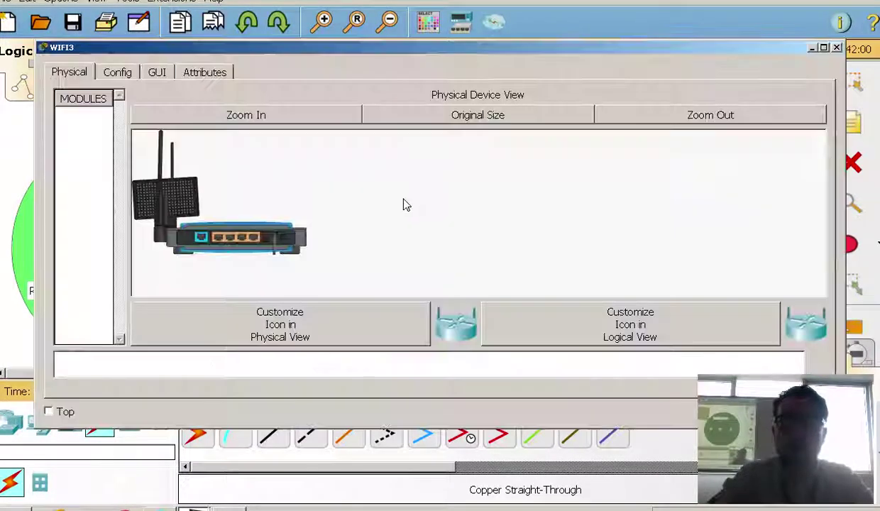
pyautogui.click(156, 71)
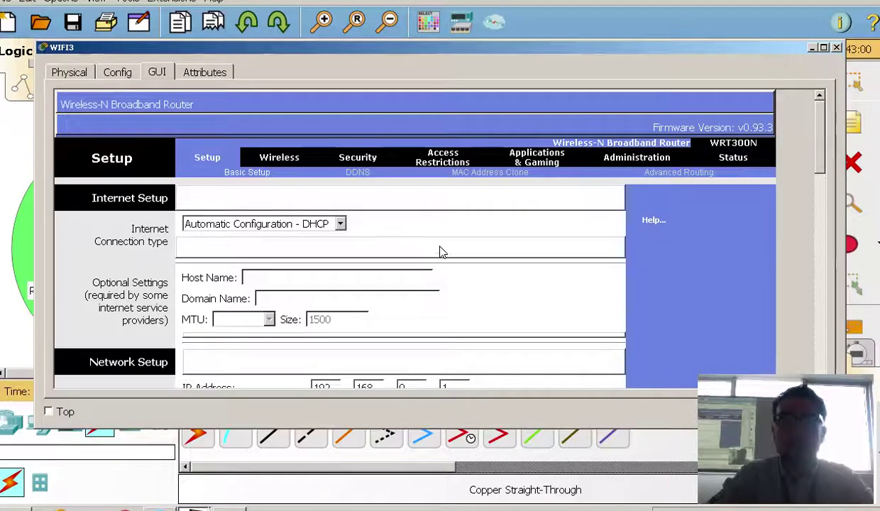
pyautogui.scroll(-3, 475, 242)
pyautogui.doubleClick(393, 301)
pyautogui.write('3')
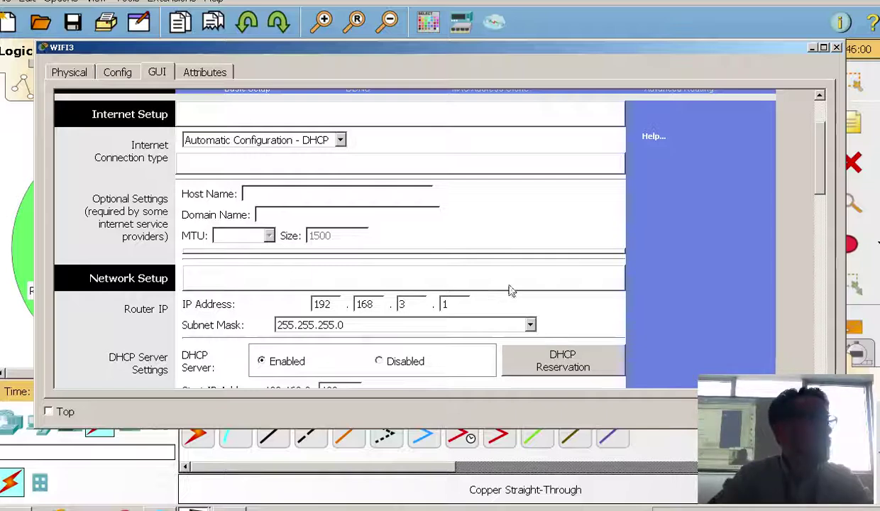
# Keep WIFI3's subnet mask at 255.255.255.0
pyautogui.scroll(-3, 458, 319)
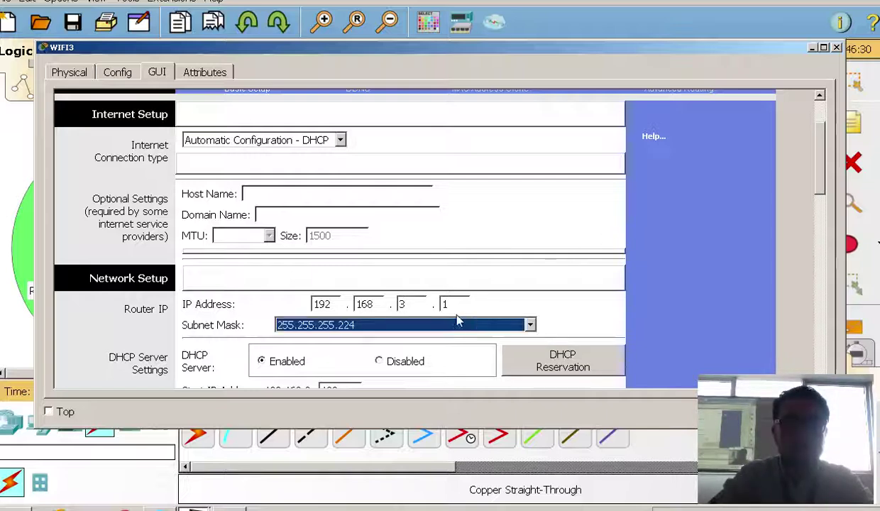
pyautogui.click(420, 327)
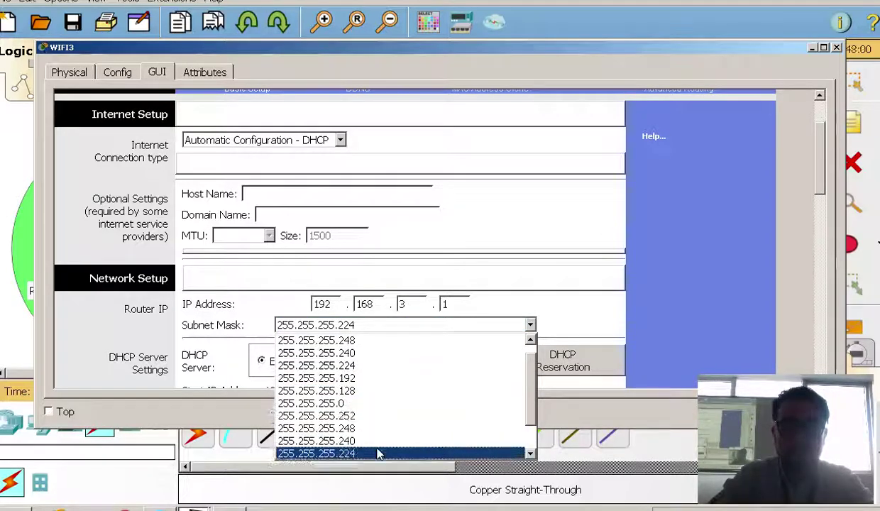
pyautogui.click(374, 403)
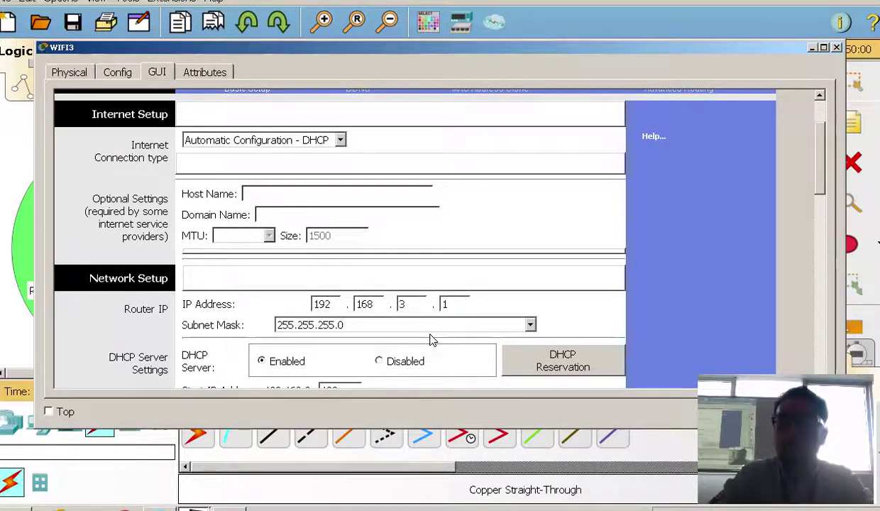
pyautogui.click(431, 331)
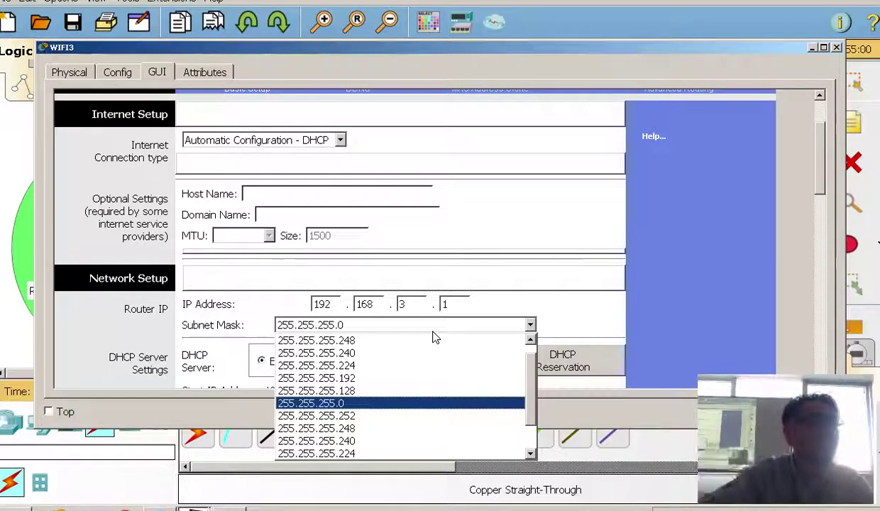
pyautogui.click(378, 403)
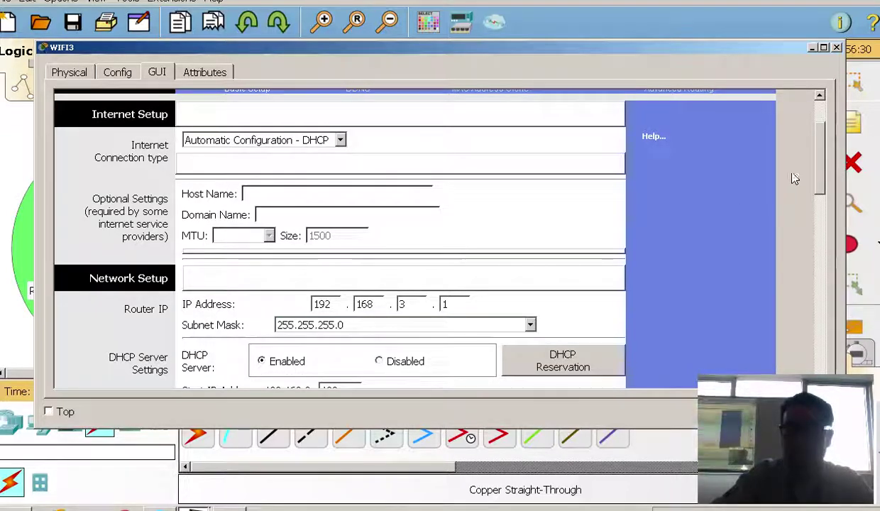
# Set the DHCP start address to .10 and maximum users to 10, then save
pyautogui.scroll(-5, 490, 199)
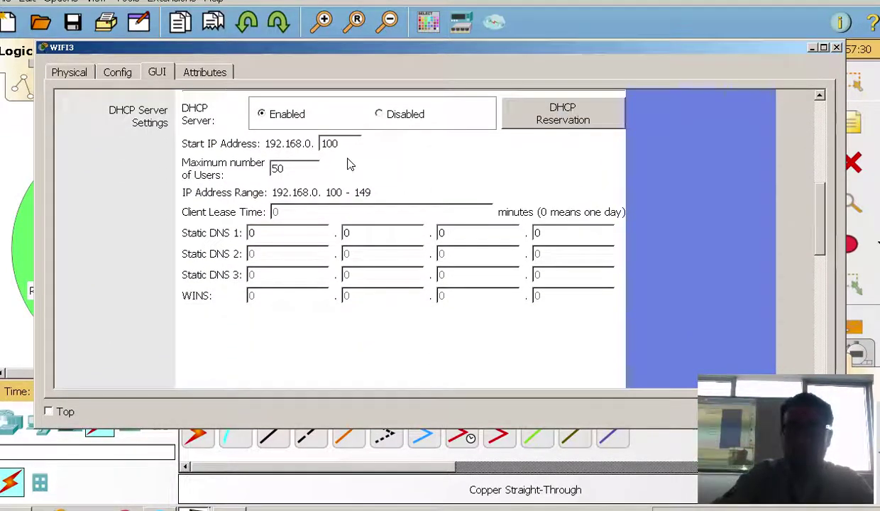
pyautogui.moveTo(339, 144); pyautogui.dragTo(225, 143)
pyautogui.write('10')
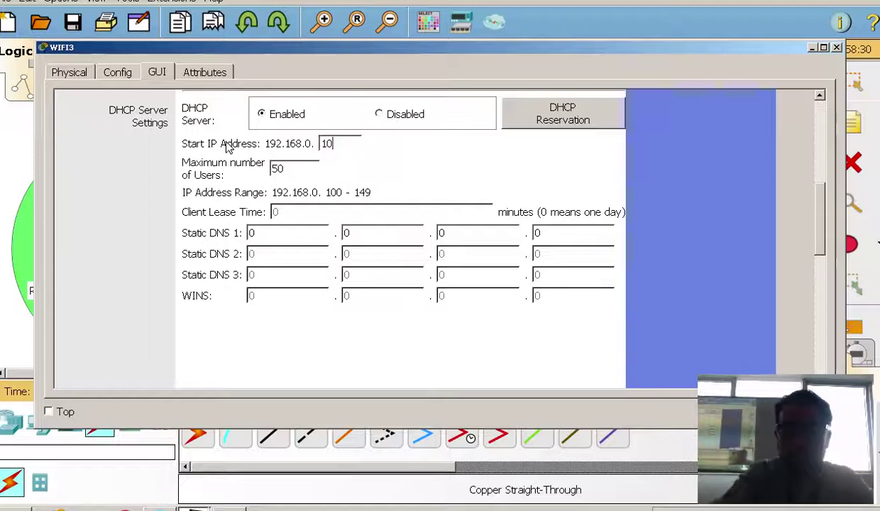
pyautogui.moveTo(297, 168); pyautogui.dragTo(145, 179)
pyautogui.write('10')
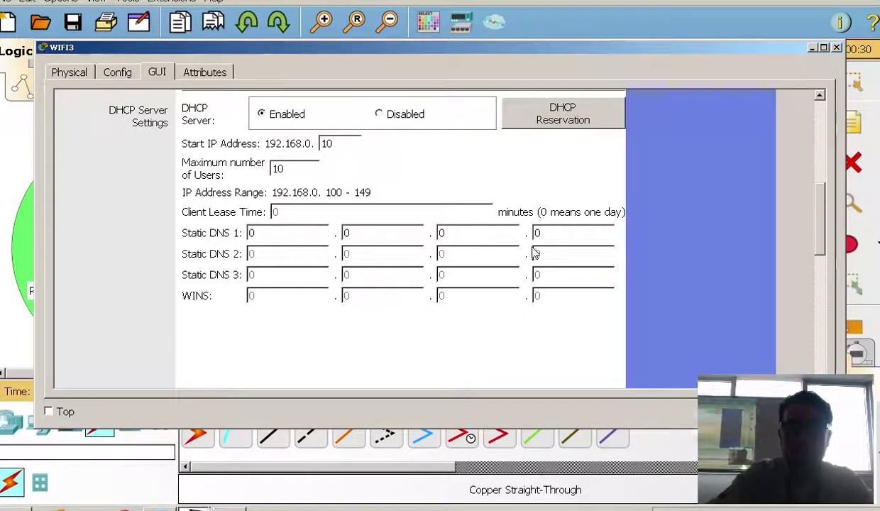
pyautogui.scroll(-10, 519, 250)
pyautogui.click(451, 366)
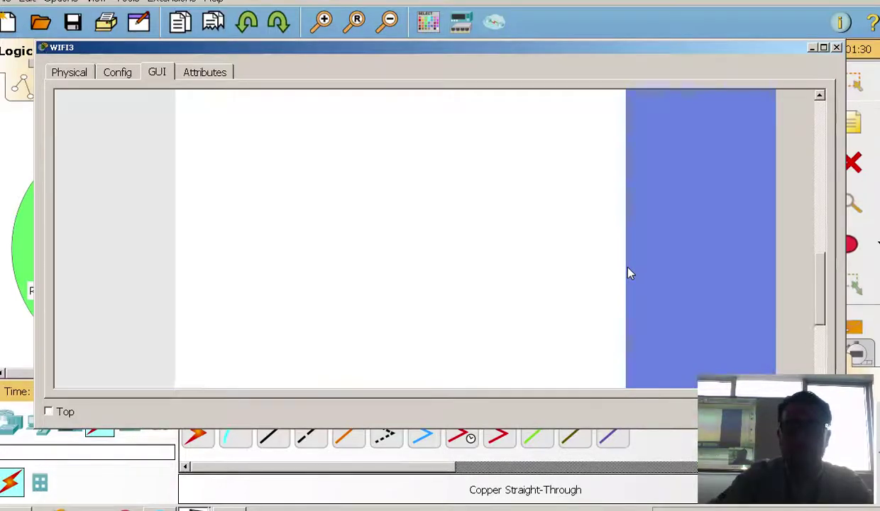
# Confirm Automatic Configuration - DHCP as WIFI3's internet connection type
pyautogui.scroll(6, 629, 273)
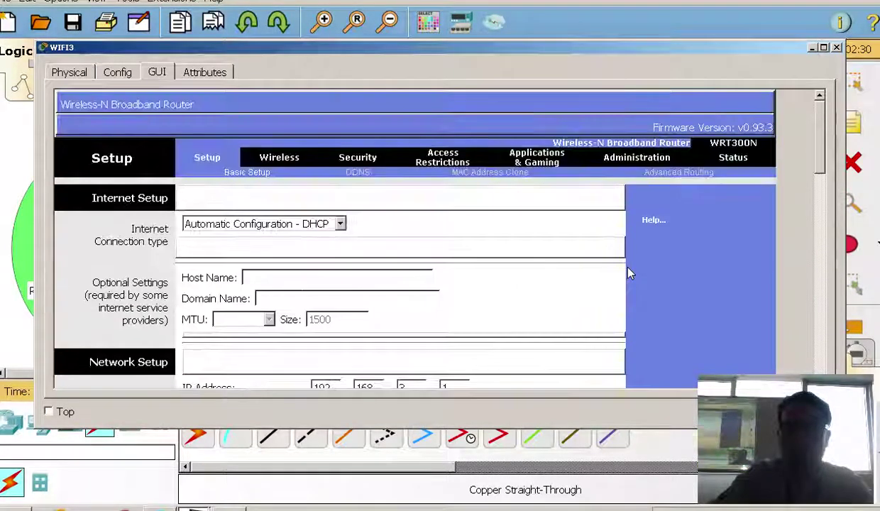
pyautogui.scroll(-3, 414, 254)
pyautogui.scroll(3, 253, 191)
pyautogui.click(264, 225)
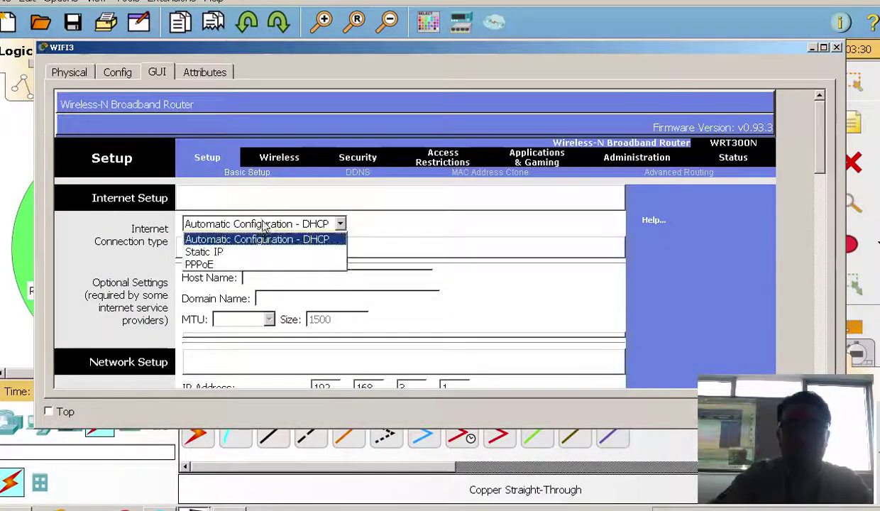
pyautogui.click(252, 239)
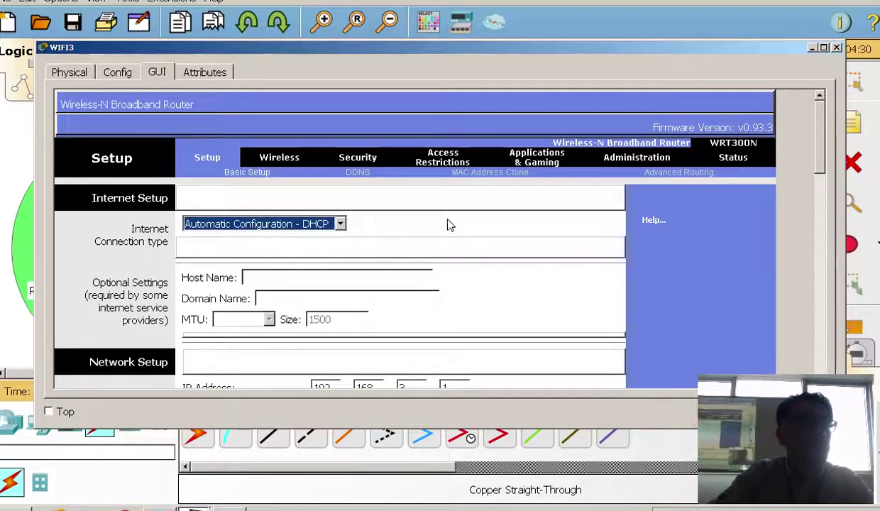
pyautogui.click(277, 157)
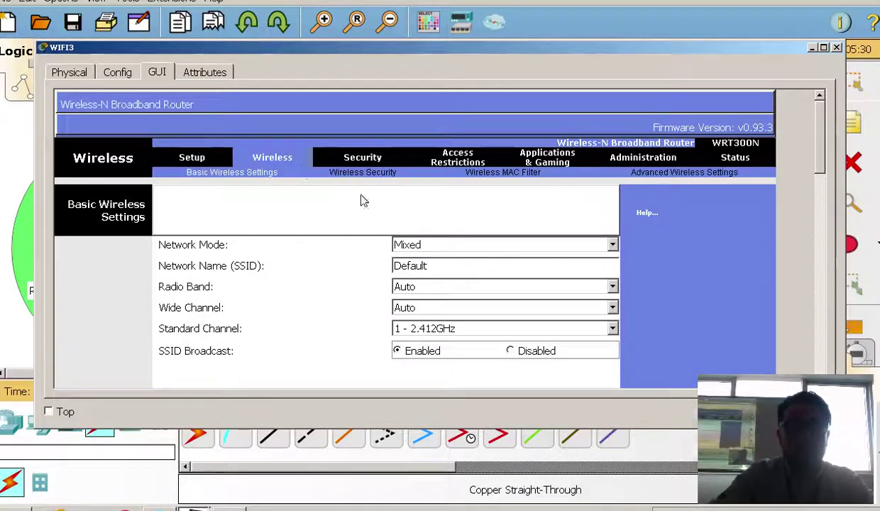
# Replace SSID Default with WIFI3 and select standard channel 11 - 2.462GHz
pyautogui.doubleClick(455, 268)
pyautogui.write('WIFI3')
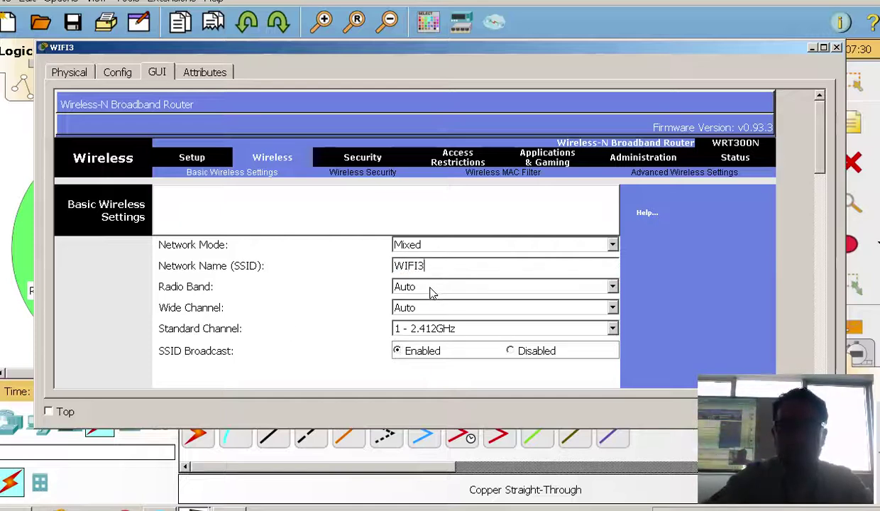
pyautogui.click(445, 330)
pyautogui.scroll(-1, 603, 383)
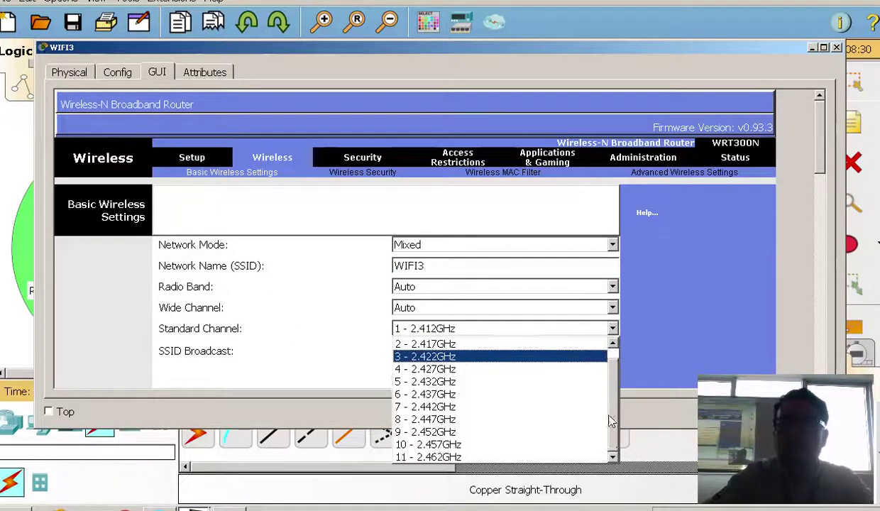
pyautogui.click(502, 458)
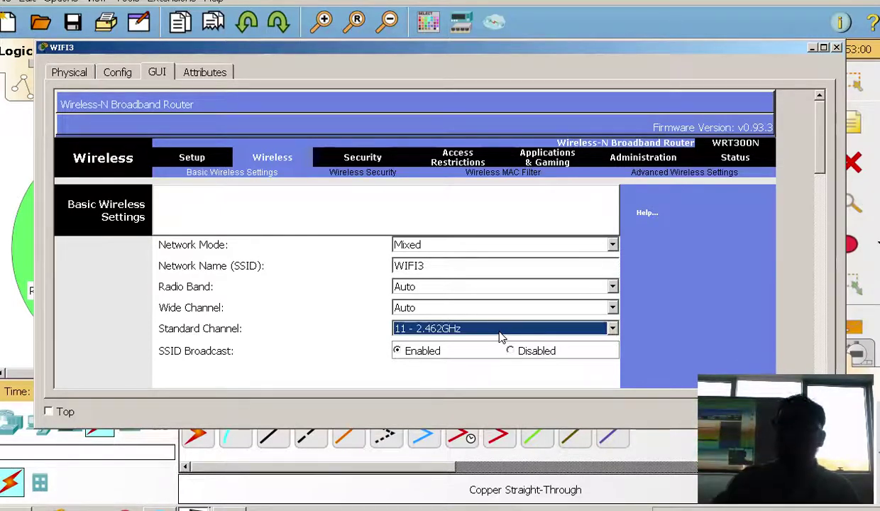
pyautogui.click(488, 333)
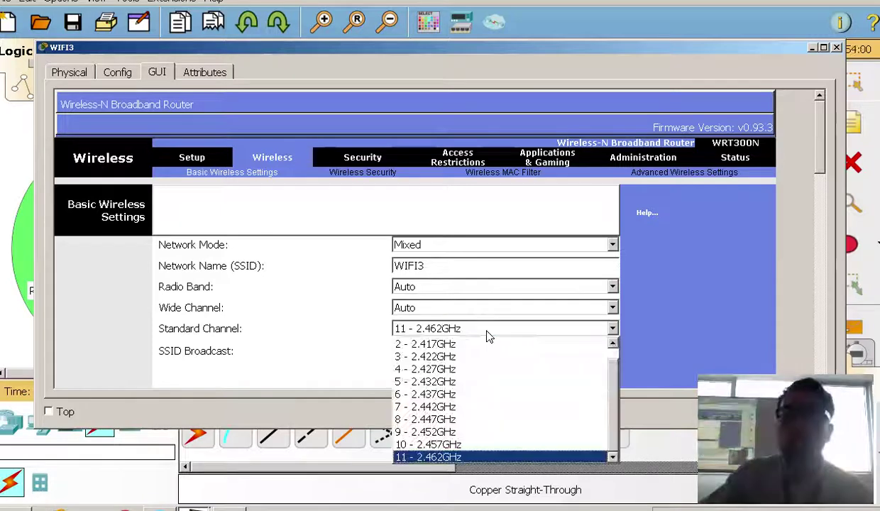
pyautogui.scroll(1, 540, 341)
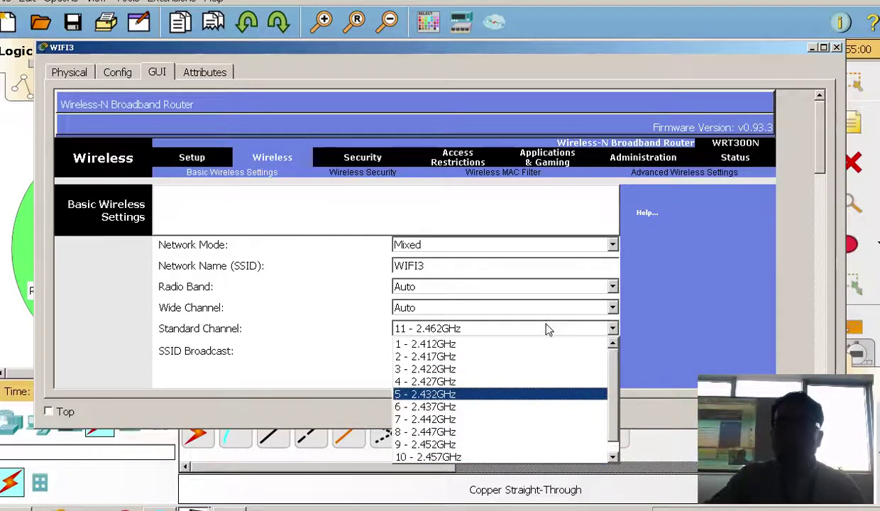
pyautogui.click(531, 344)
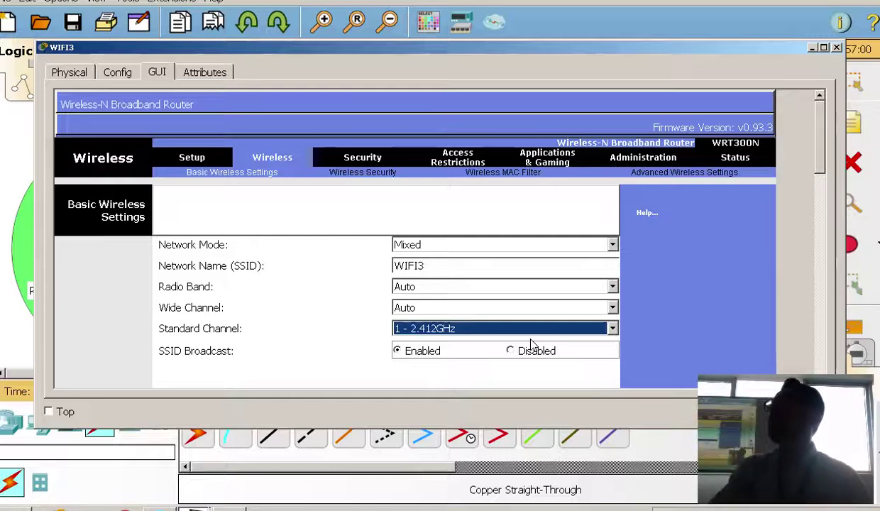
pyautogui.click(540, 330)
pyautogui.scroll(-1, 504, 454)
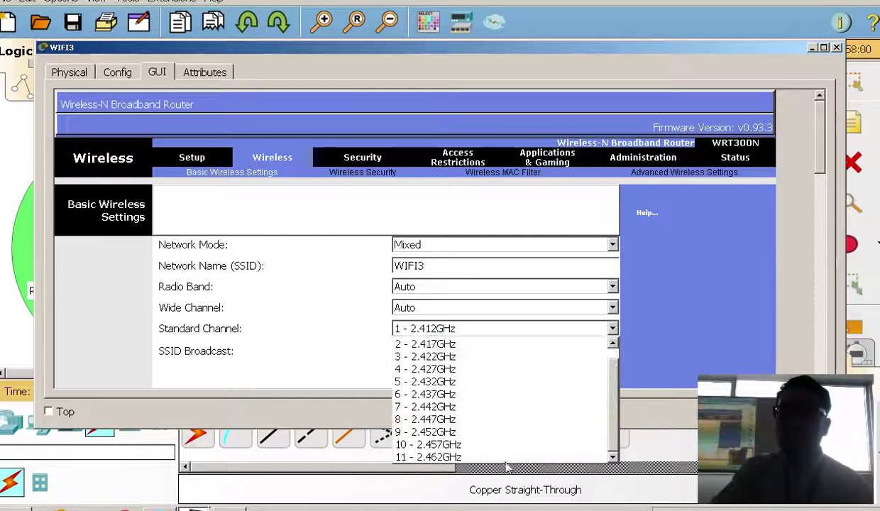
pyautogui.click(503, 458)
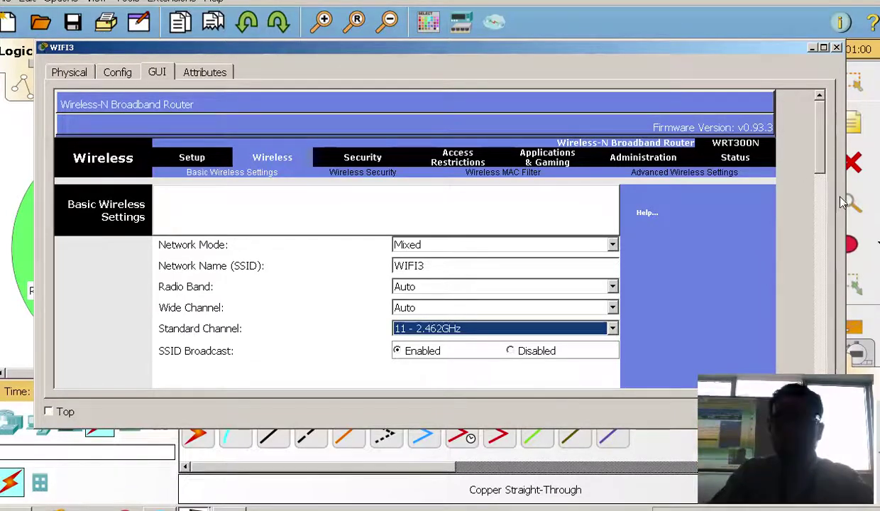
pyautogui.scroll(-3, 821, 213)
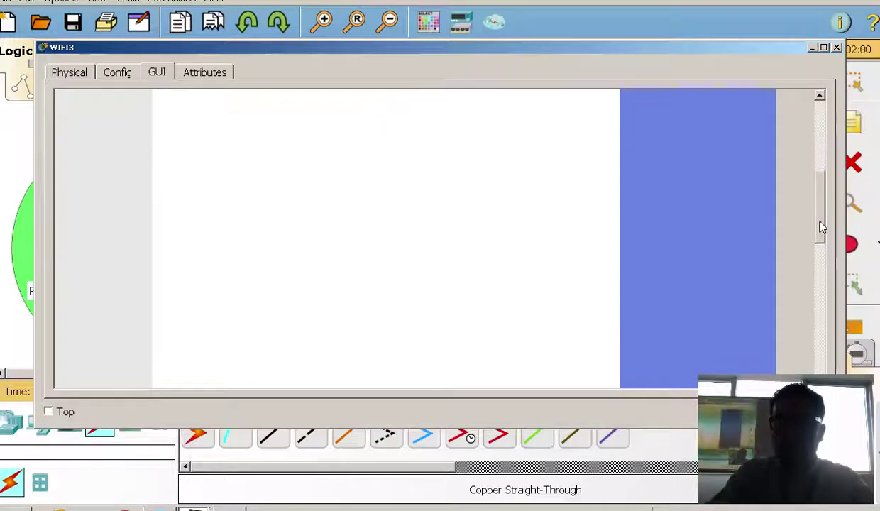
# Set WIFI3 to WPA2 Personal with AES and the shared passphrase, then close its window
pyautogui.scroll(-5, 821, 217)
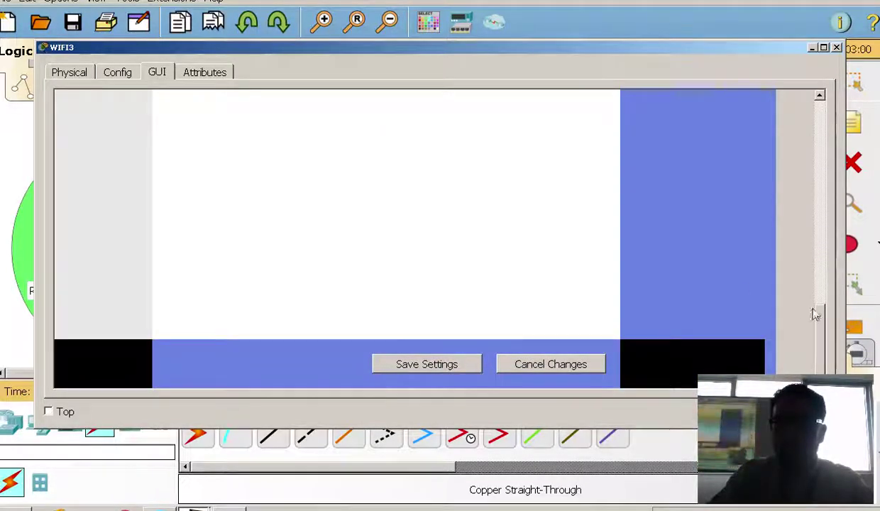
pyautogui.moveTo(813, 314); pyautogui.dragTo(762, 114)
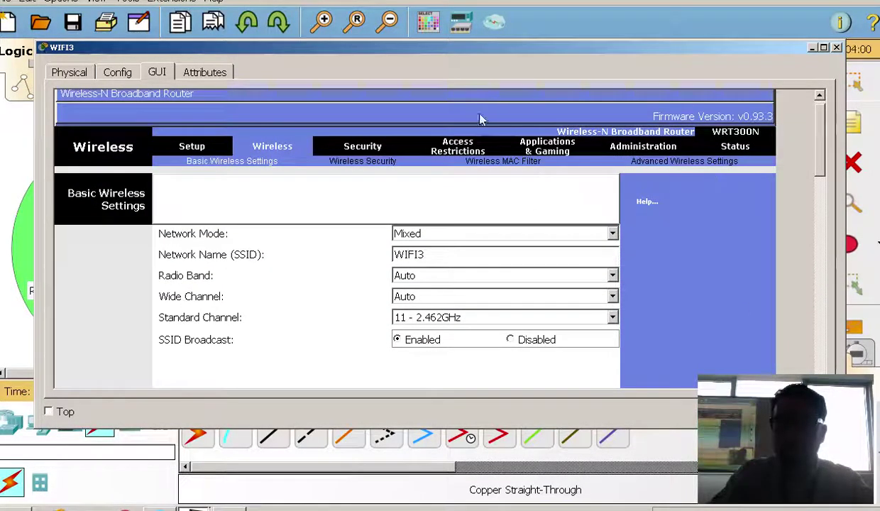
pyautogui.click(387, 168)
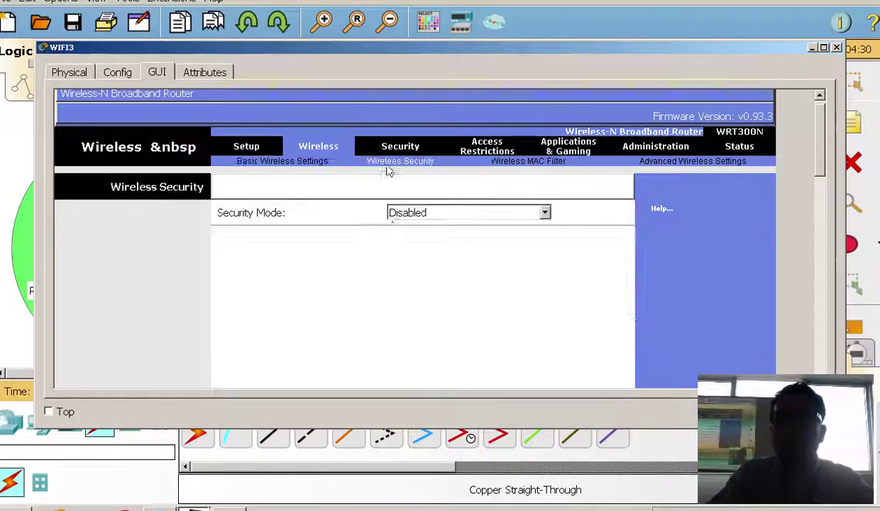
pyautogui.click(402, 216)
pyautogui.click(439, 279)
pyautogui.click(462, 262)
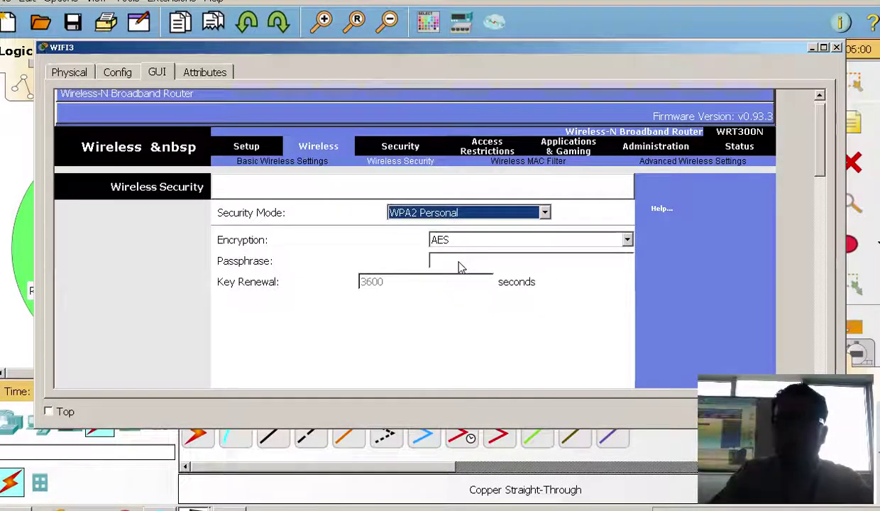
pyautogui.write('cisco123')
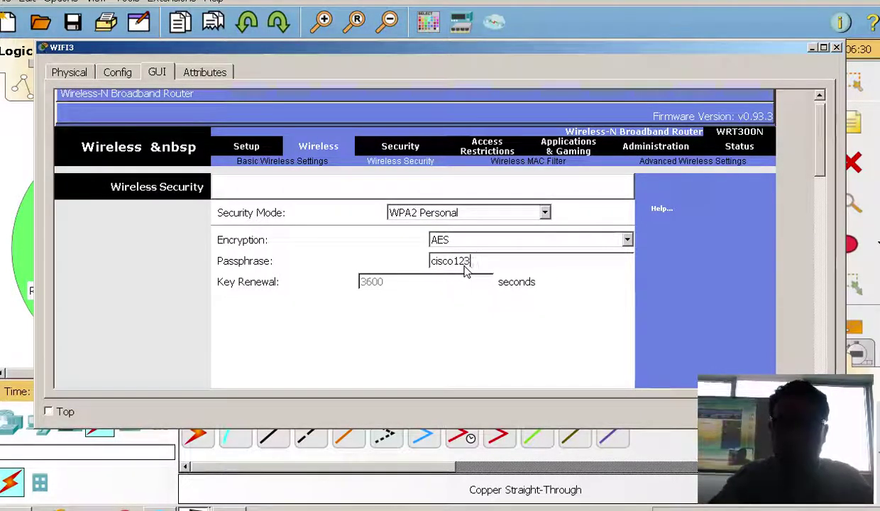
pyautogui.scroll(-3, 614, 285)
pyautogui.scroll(-5, 615, 286)
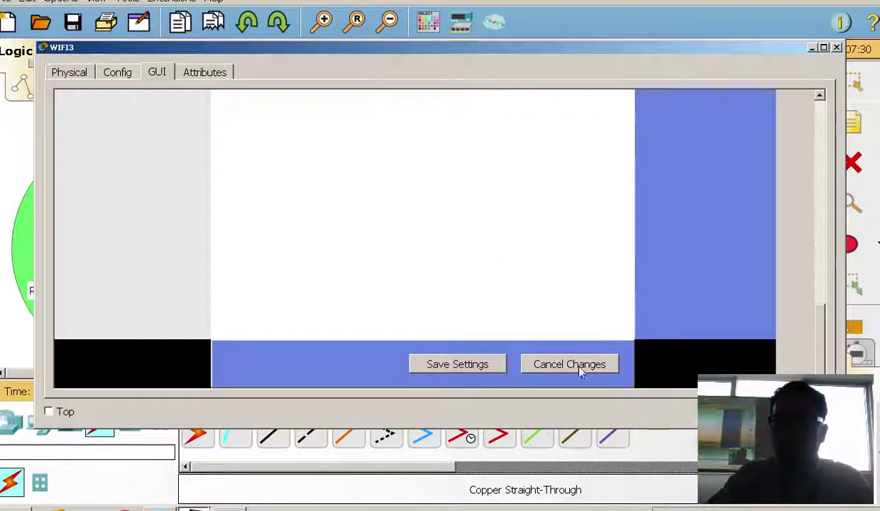
pyautogui.click(836, 48)
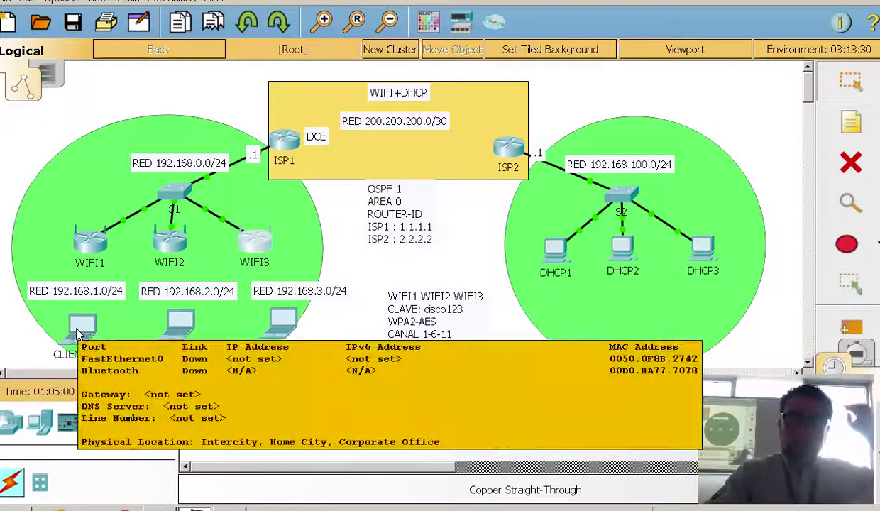
# Swap CLIENTE1's wired Ethernet module for a WPC300N card and power the laptop back on
pyautogui.click(78, 333)
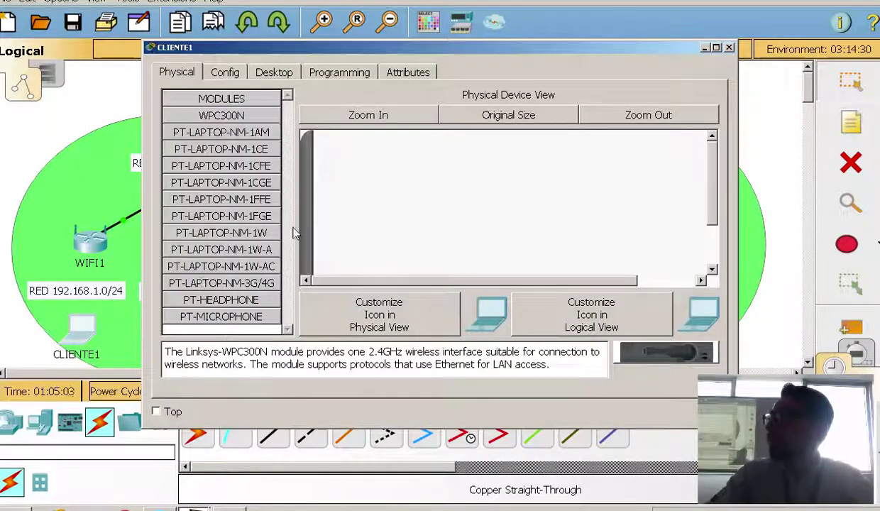
pyautogui.moveTo(713, 173); pyautogui.dragTo(724, 250)
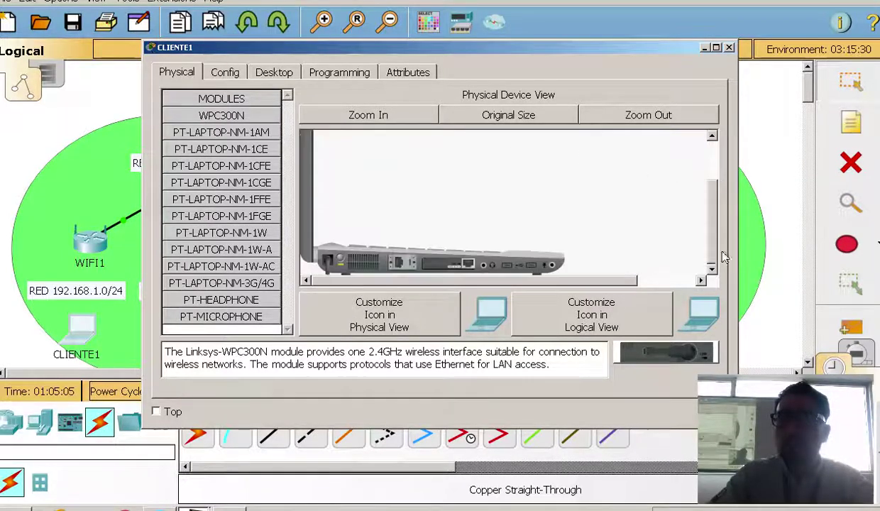
pyautogui.click(367, 120)
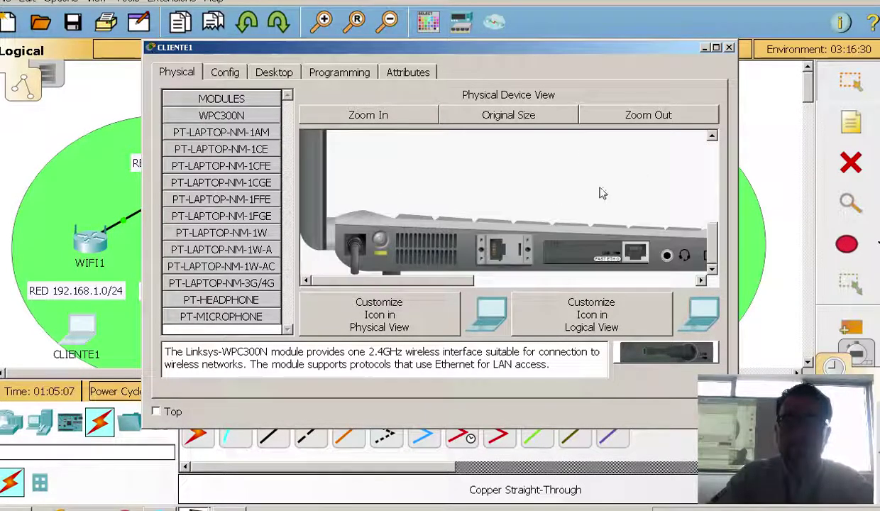
pyautogui.moveTo(444, 281); pyautogui.dragTo(465, 286)
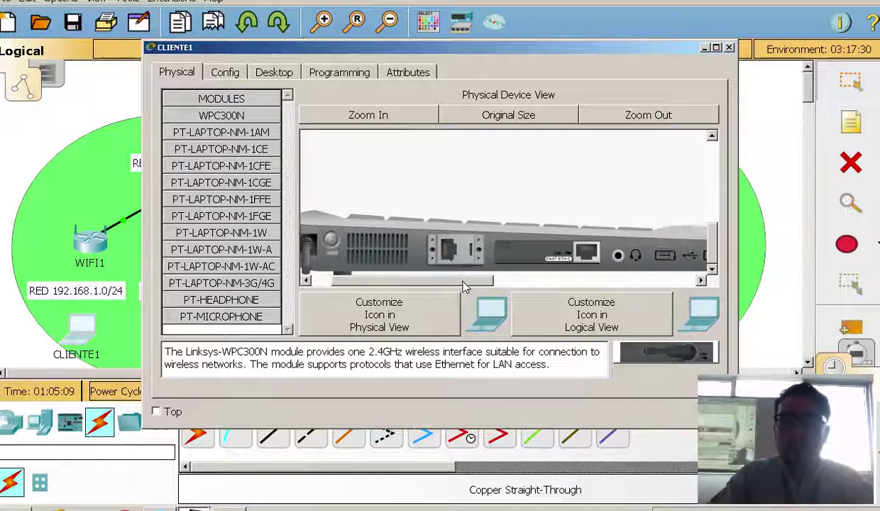
pyautogui.moveTo(568, 245); pyautogui.dragTo(641, 344)
pyautogui.moveTo(588, 269); pyautogui.dragTo(550, 256)
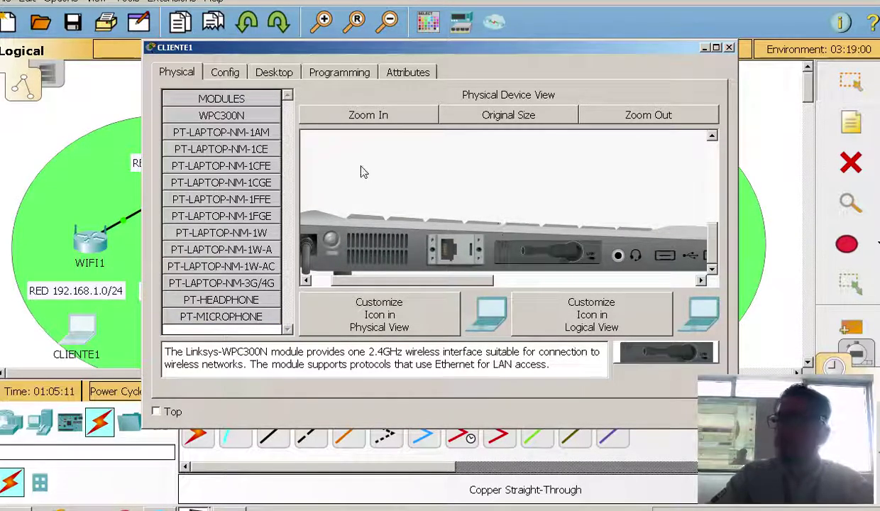
pyautogui.click(245, 120)
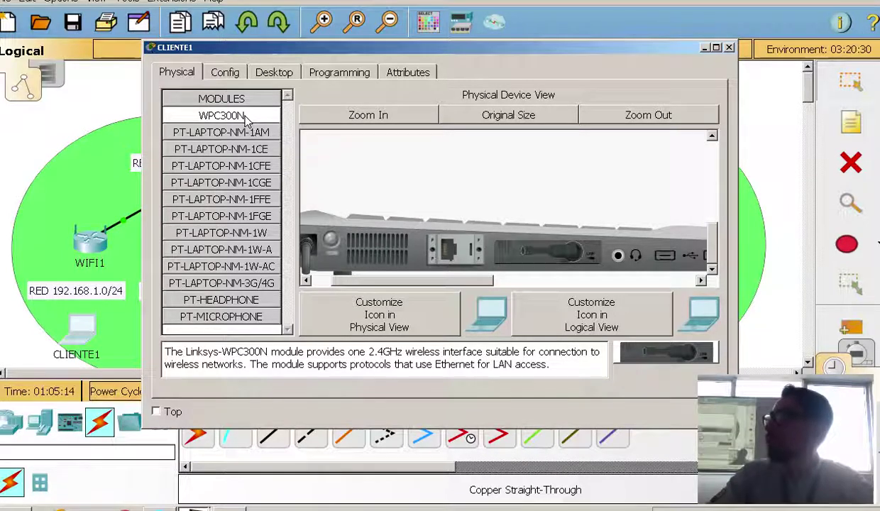
pyautogui.click(332, 240)
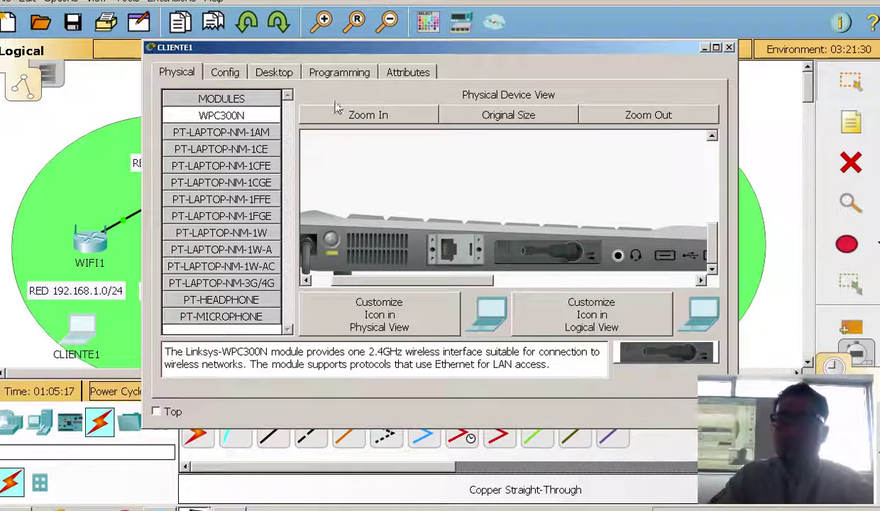
# Join CLIENTE1 to WIFI1 in PC Wireless using the shared pre-shared key, then close the window
pyautogui.click(277, 77)
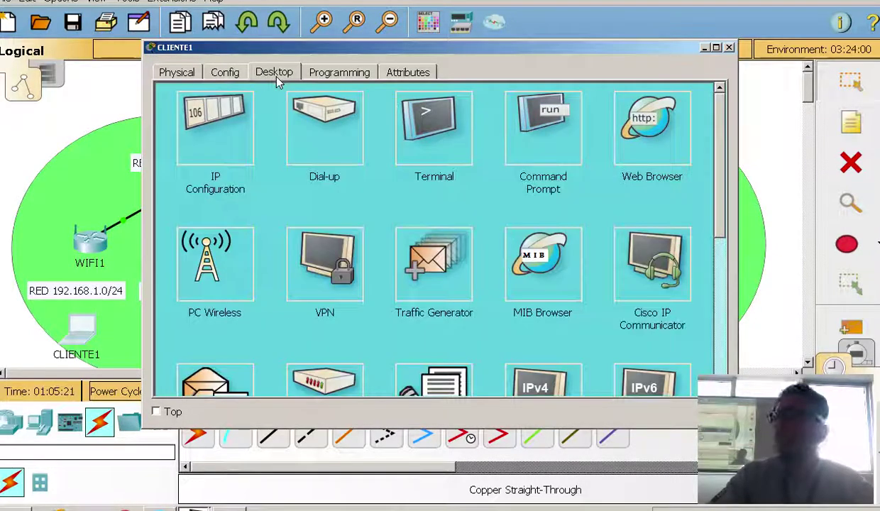
pyautogui.click(221, 254)
pyautogui.click(281, 169)
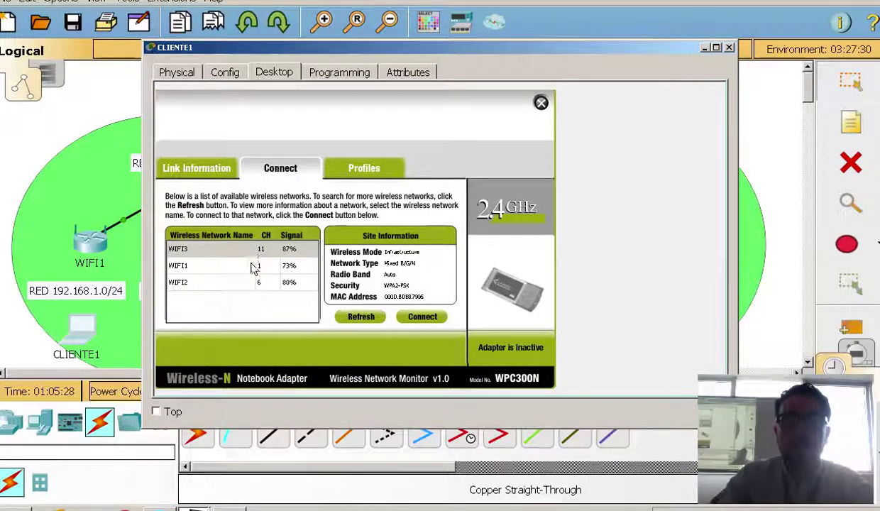
pyautogui.click(213, 266)
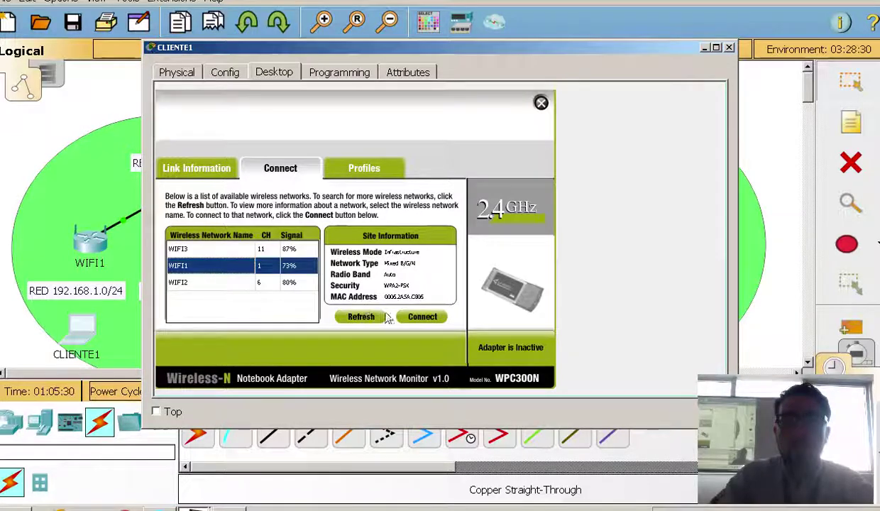
pyautogui.click(419, 317)
pyautogui.click(285, 255)
pyautogui.write('cisco123')
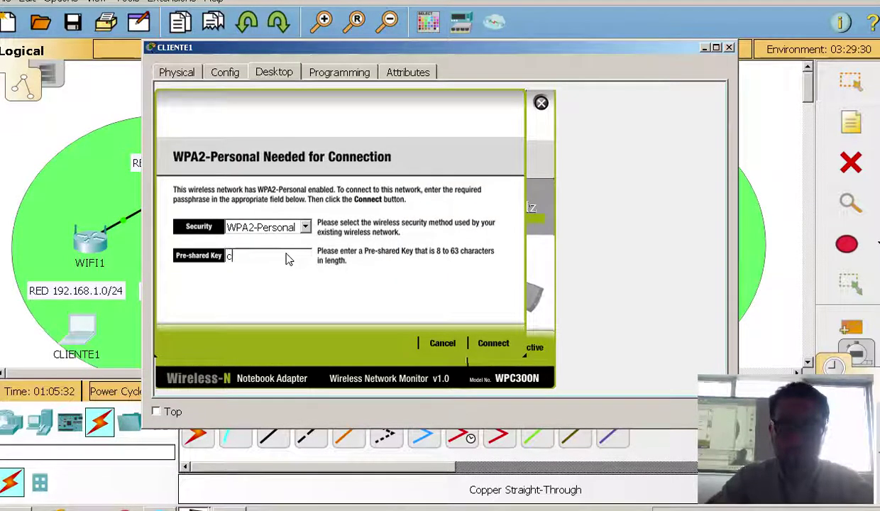
pyautogui.click(495, 343)
pyautogui.click(728, 48)
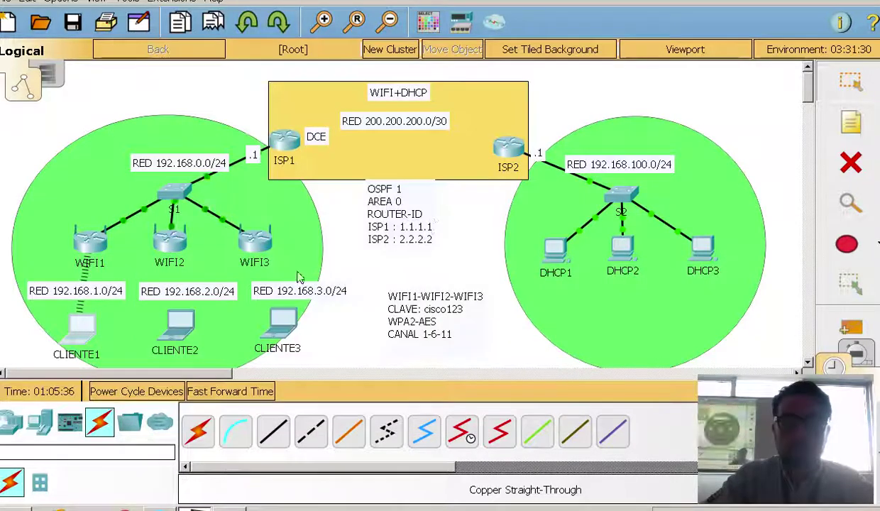
# Install a WPC300N wireless card in the CLIENTE2 laptop's slot
pyautogui.click(178, 323)
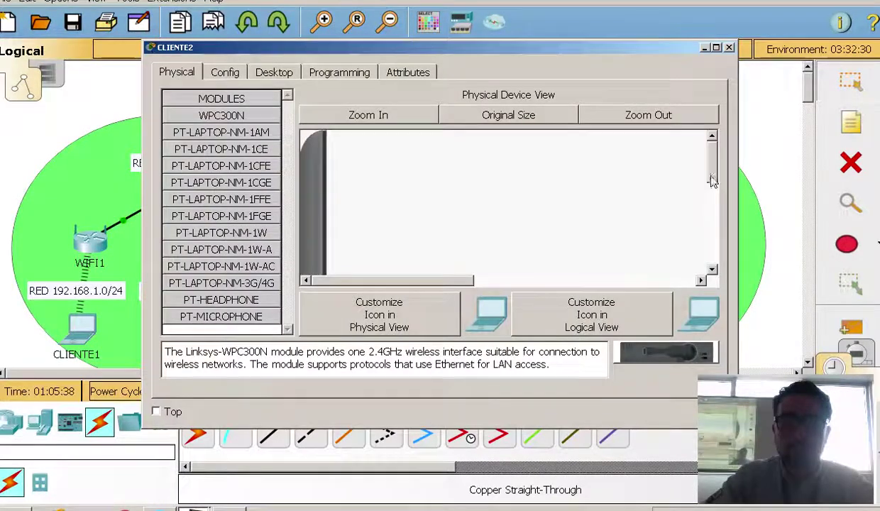
pyautogui.moveTo(361, 280)
pyautogui.mouseDown()
pyautogui.moveTo(453, 284)
pyautogui.moveTo(474, 303)
pyautogui.moveTo(370, 281)
pyautogui.mouseUp()
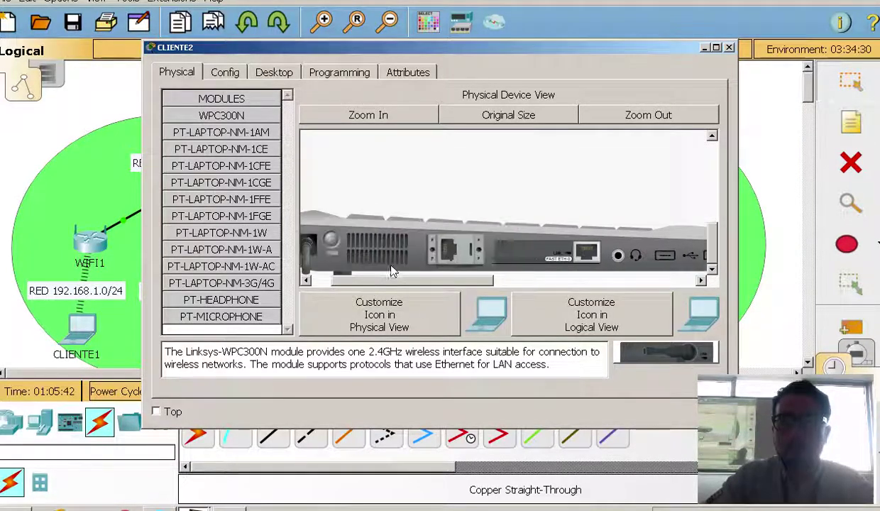
pyautogui.moveTo(667, 355); pyautogui.dragTo(539, 259)
pyautogui.moveTo(450, 284); pyautogui.dragTo(381, 245)
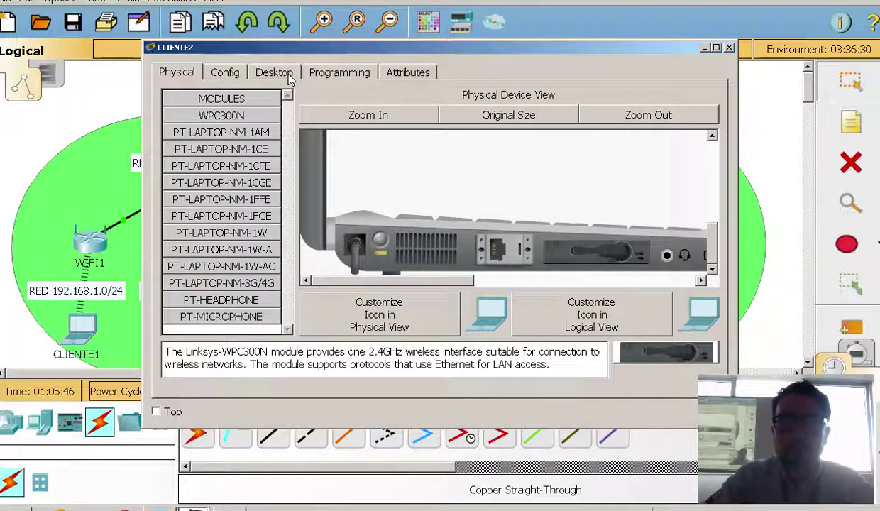
# In CLIENTE2's PC Wireless utility, list the available networks and select WIFI2
pyautogui.click(274, 72)
pyautogui.click(202, 261)
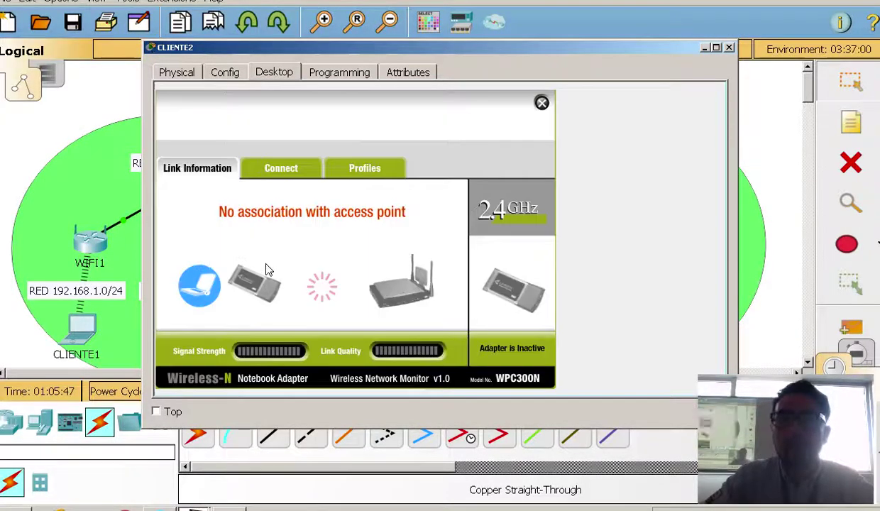
pyautogui.click(278, 166)
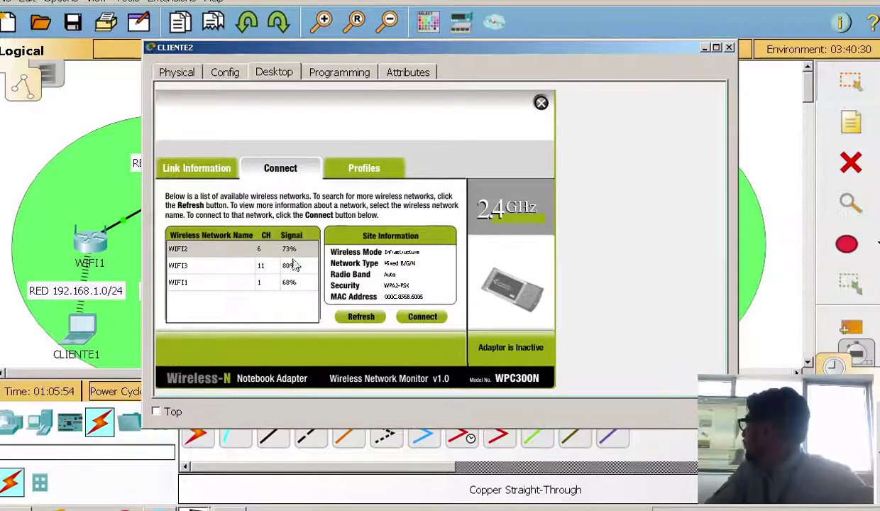
pyautogui.click(258, 249)
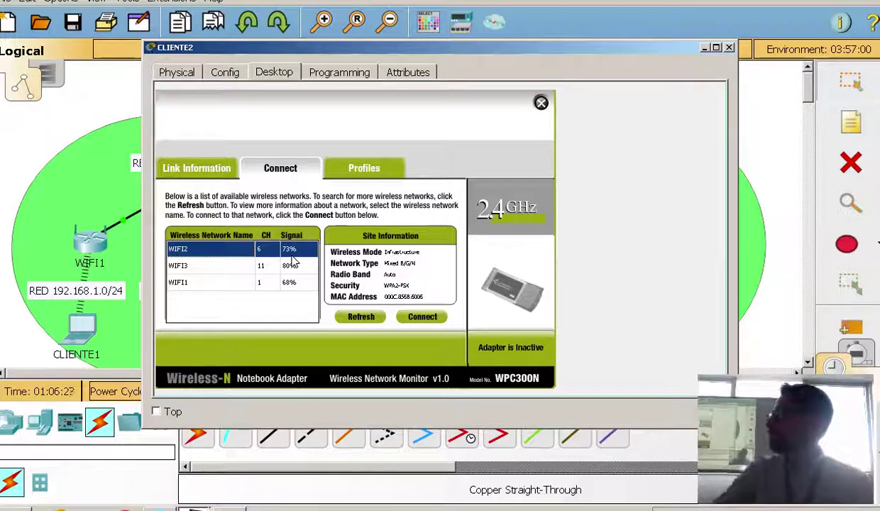
# Try joining WIFI2 with a mistyped pre-shared key, then close CLIENTE2's window
pyautogui.click(423, 317)
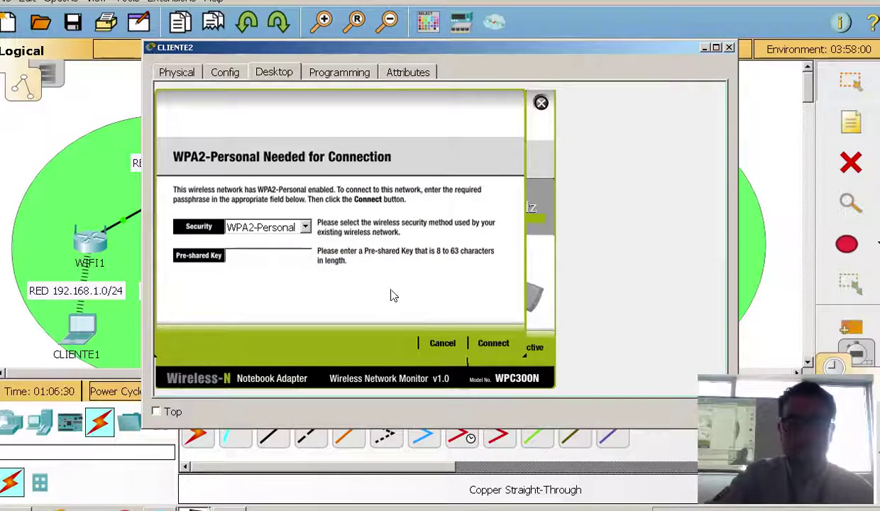
pyautogui.click(270, 260)
pyautogui.write('csico123')
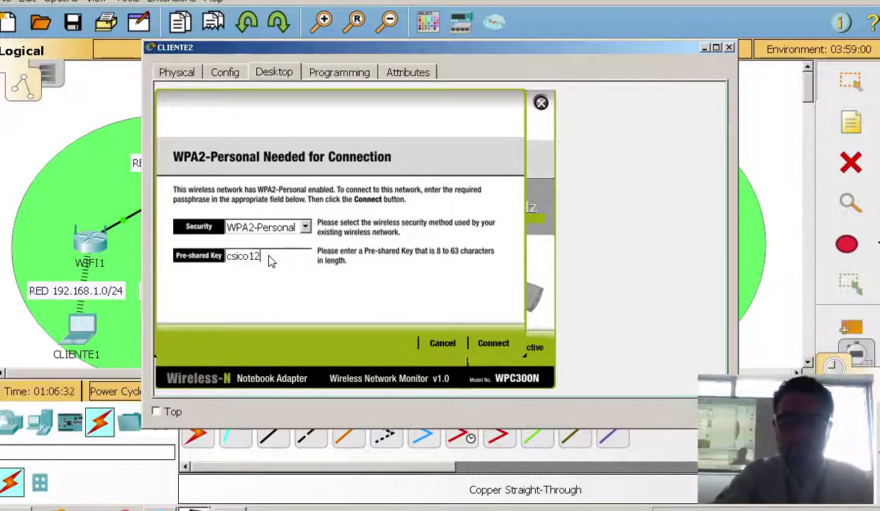
pyautogui.click(493, 342)
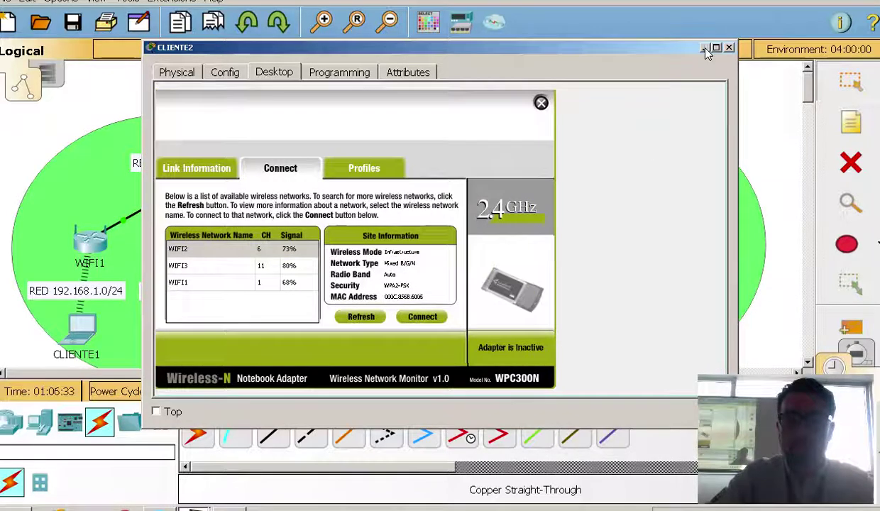
pyautogui.click(729, 47)
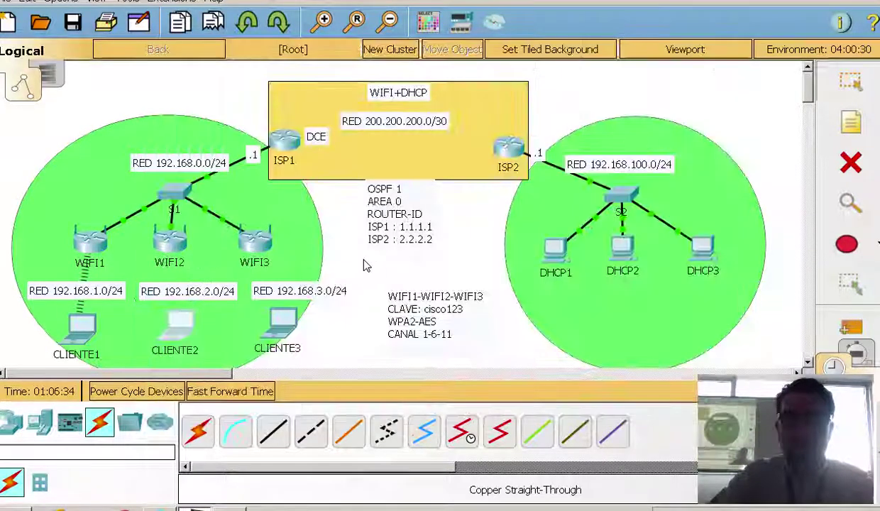
# Confirm WIFI2's wireless security is WPA2 Personal with AES, then reopen CLIENTE2's desktop
pyautogui.click(289, 332)
pyautogui.moveTo(333, 47); pyautogui.dragTo(612, 47)
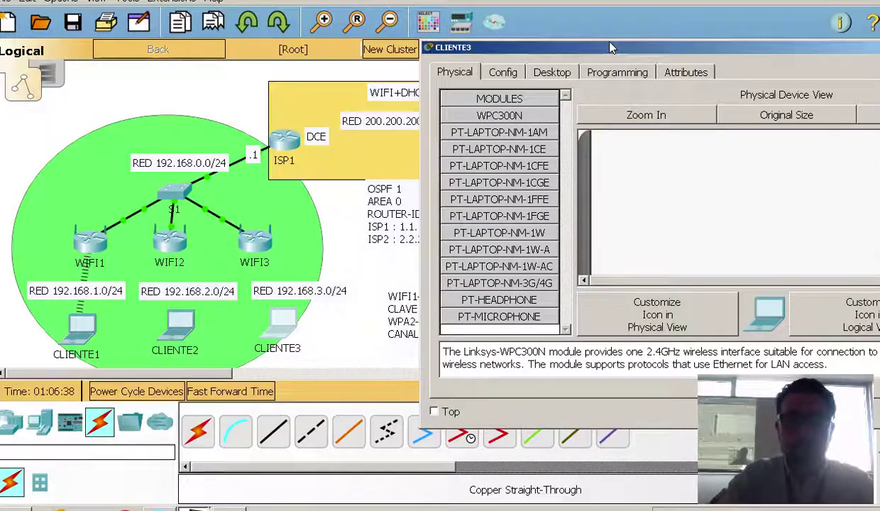
pyautogui.click(181, 249)
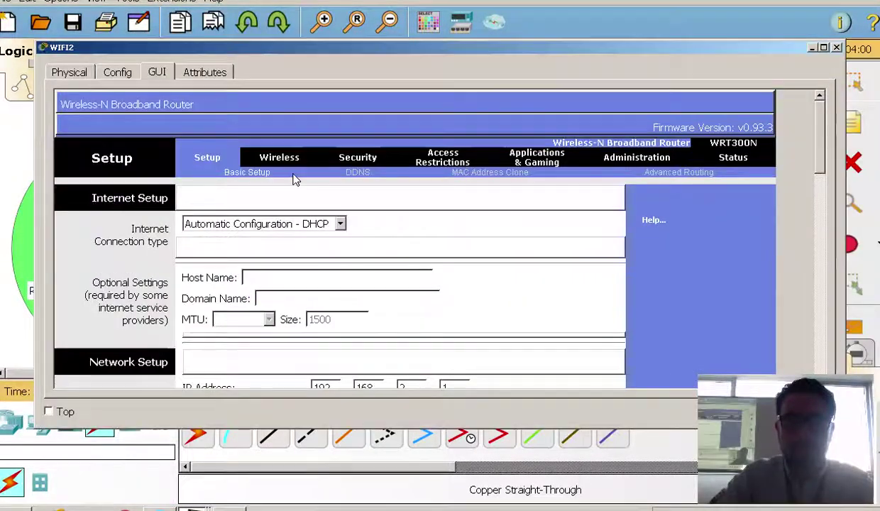
pyautogui.click(359, 159)
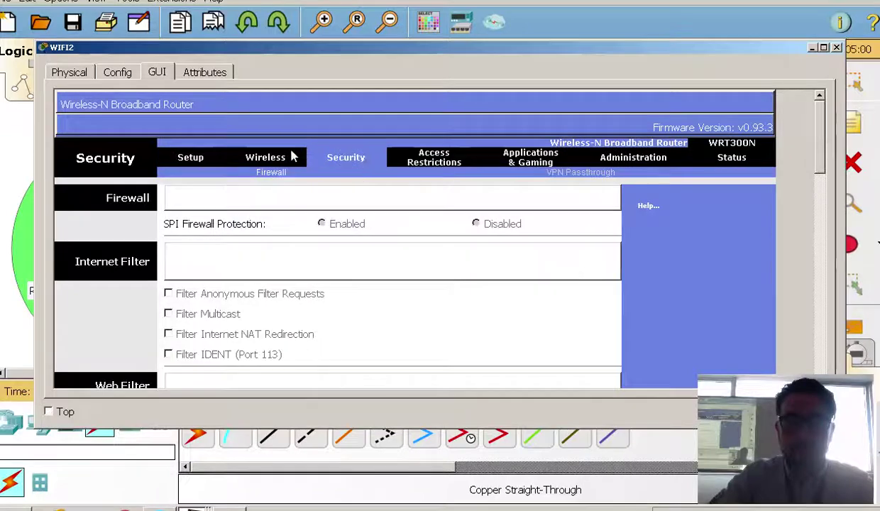
pyautogui.click(276, 156)
pyautogui.click(362, 174)
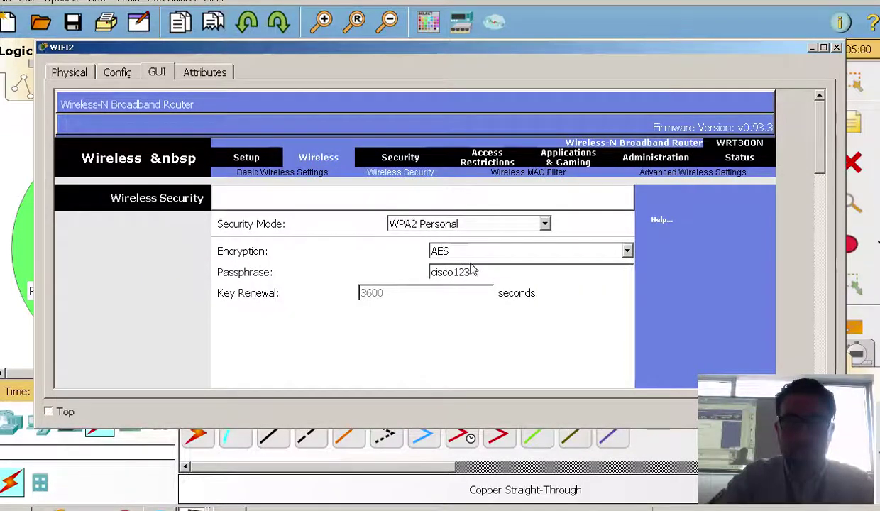
pyautogui.click(837, 48)
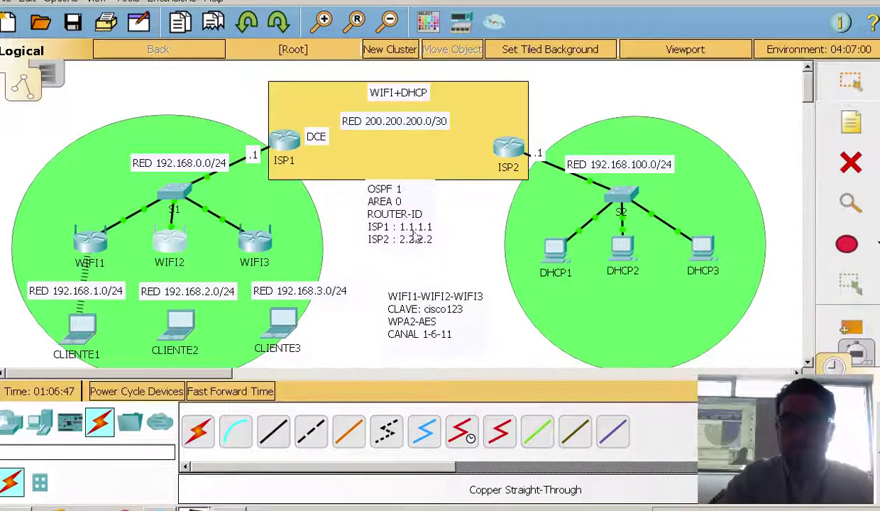
pyautogui.click(184, 334)
# Join CLIENTE2 to WIFI2 with the correct pre-shared key and close its window
pyautogui.click(245, 261)
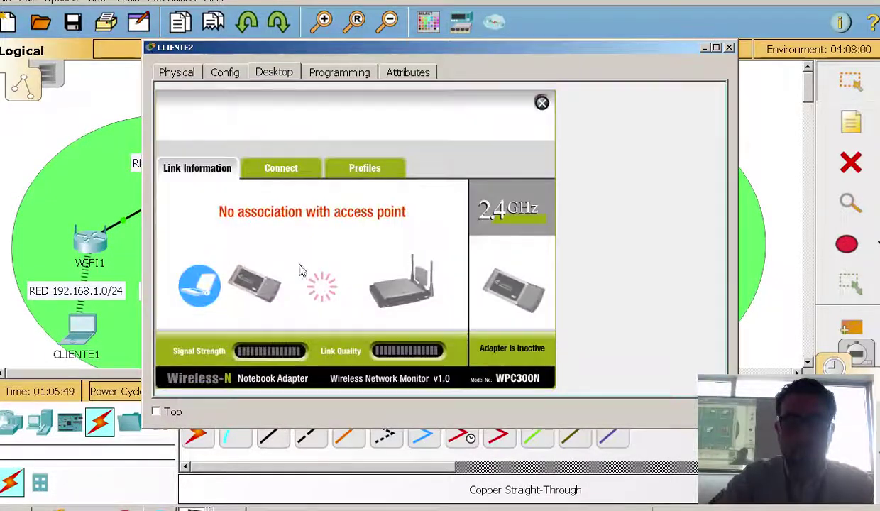
pyautogui.click(287, 174)
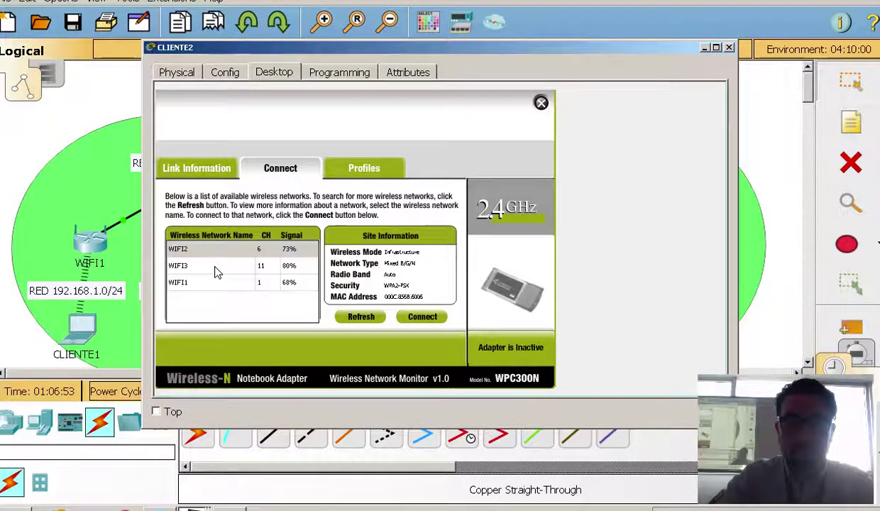
pyautogui.click(210, 249)
pyautogui.click(408, 321)
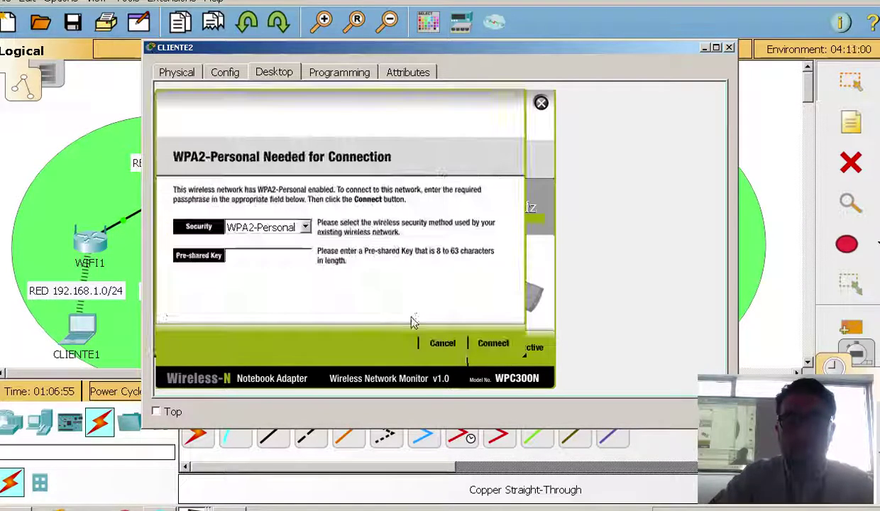
pyautogui.write('cisco123')
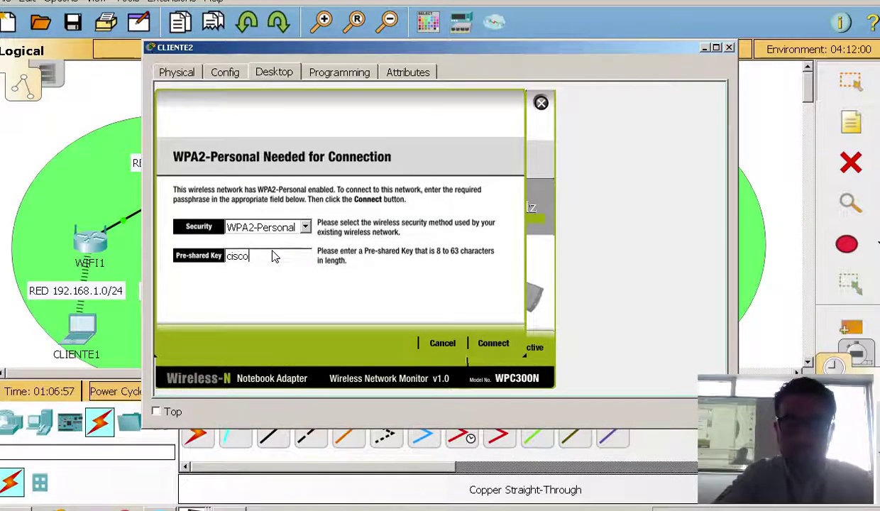
pyautogui.click(493, 344)
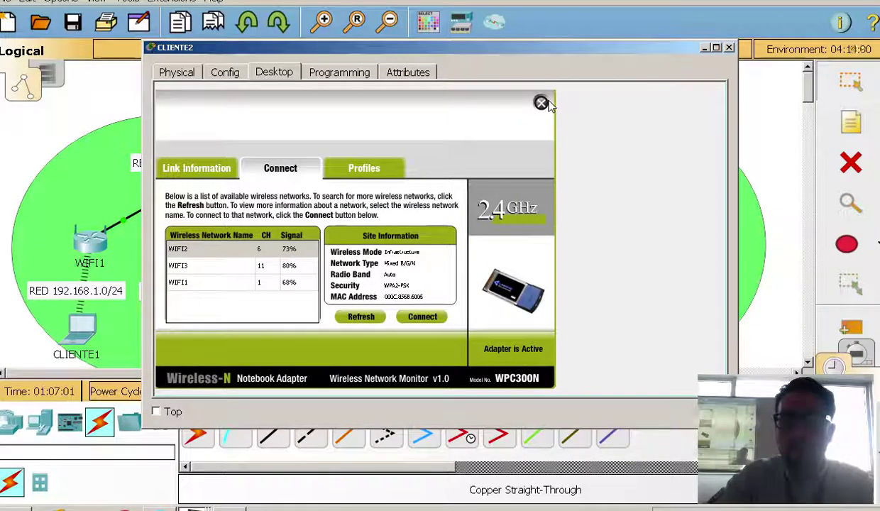
pyautogui.click(704, 48)
pyautogui.click(283, 321)
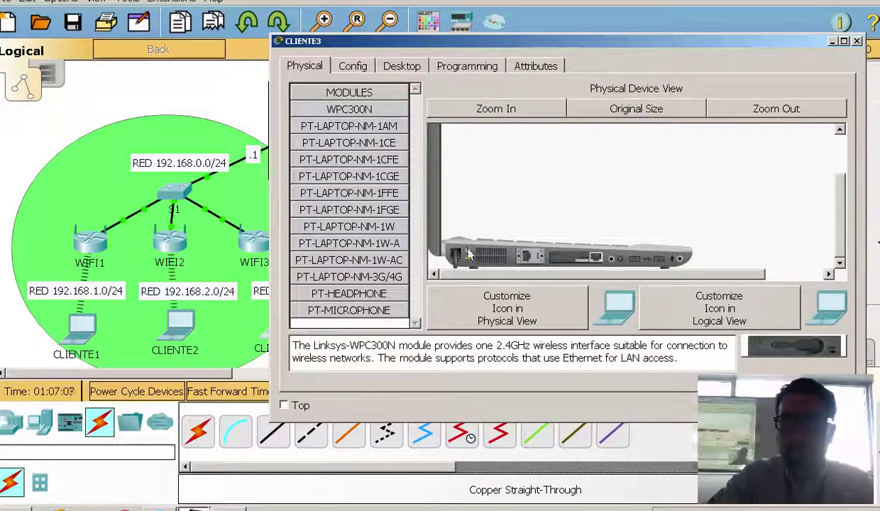
# Zoom into CLIENTE3's laptop, insert a WPC300N card into the empty slot, and power it on
pyautogui.click(481, 110)
pyautogui.moveTo(845, 210); pyautogui.dragTo(842, 237)
pyautogui.moveTo(615, 276); pyautogui.dragTo(674, 276)
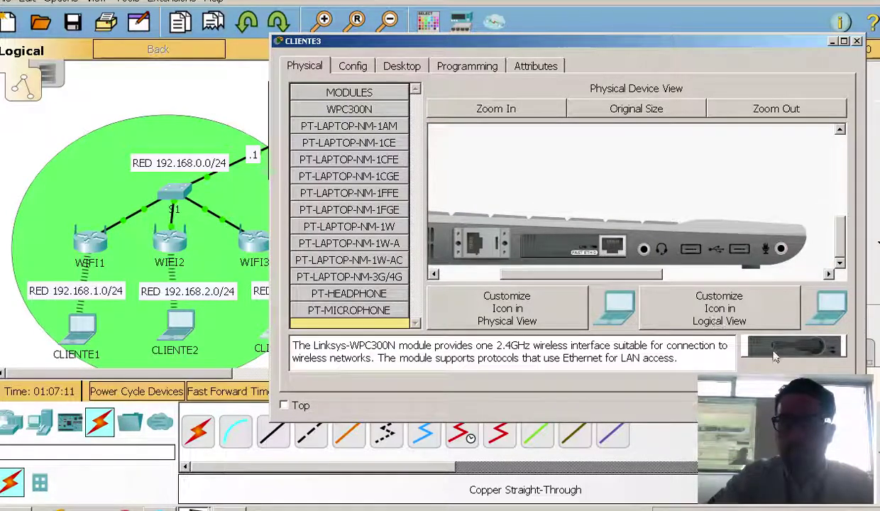
pyautogui.moveTo(609, 275); pyautogui.dragTo(404, 275)
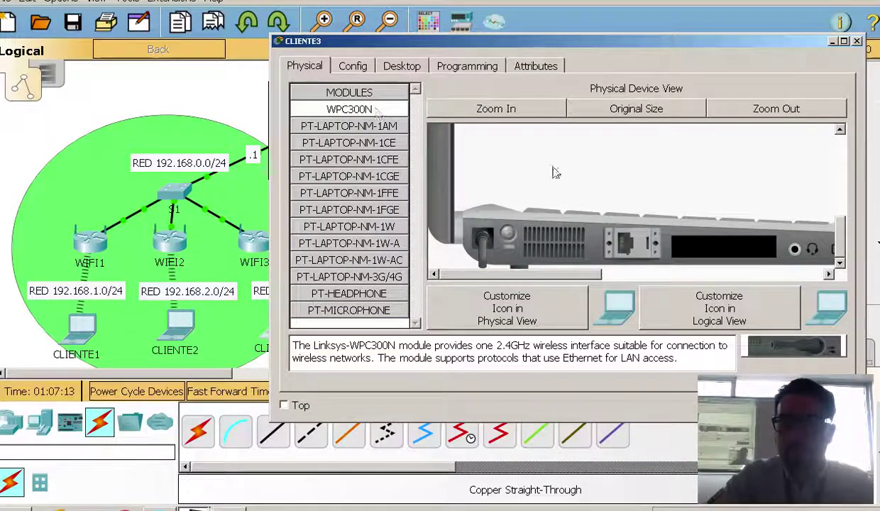
pyautogui.moveTo(793, 345); pyautogui.dragTo(709, 249)
pyautogui.click(510, 238)
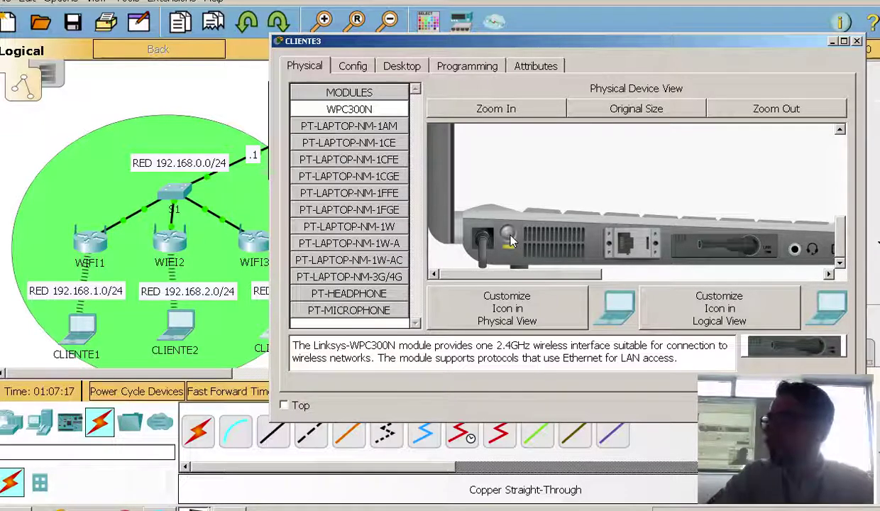
pyautogui.click(400, 66)
# Connect CLIENTE3 to WIFI3 with the WPA2 pre-shared key, then close its windows
pyautogui.click(358, 245)
pyautogui.click(408, 162)
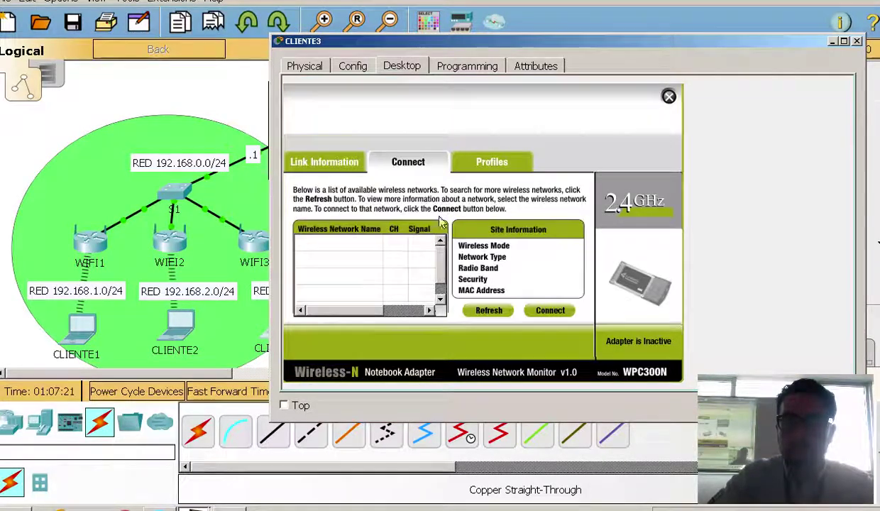
pyautogui.click(363, 276)
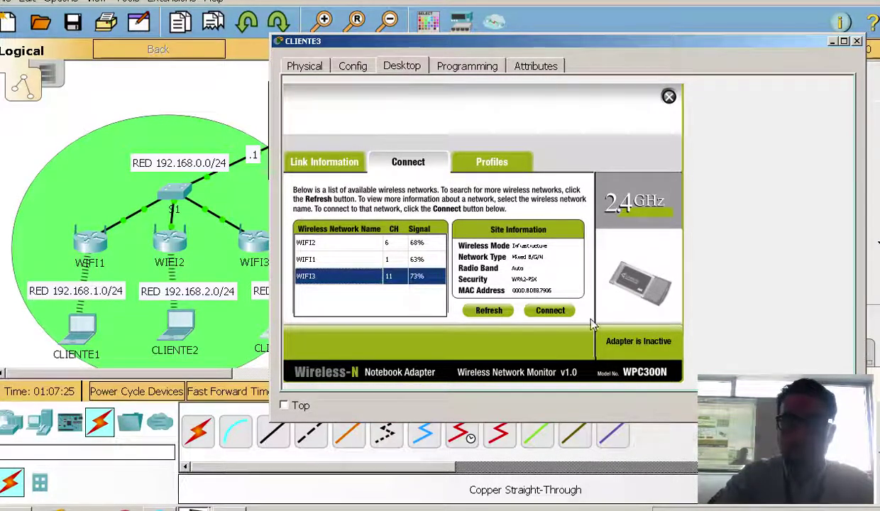
pyautogui.click(565, 313)
pyautogui.click(426, 250)
pyautogui.write('cisco123')
pyautogui.click(619, 337)
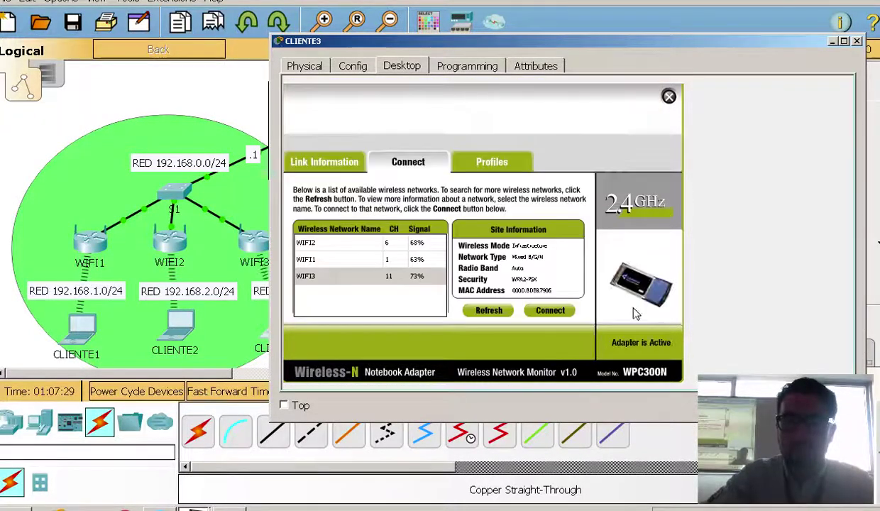
pyautogui.click(670, 96)
pyautogui.click(857, 41)
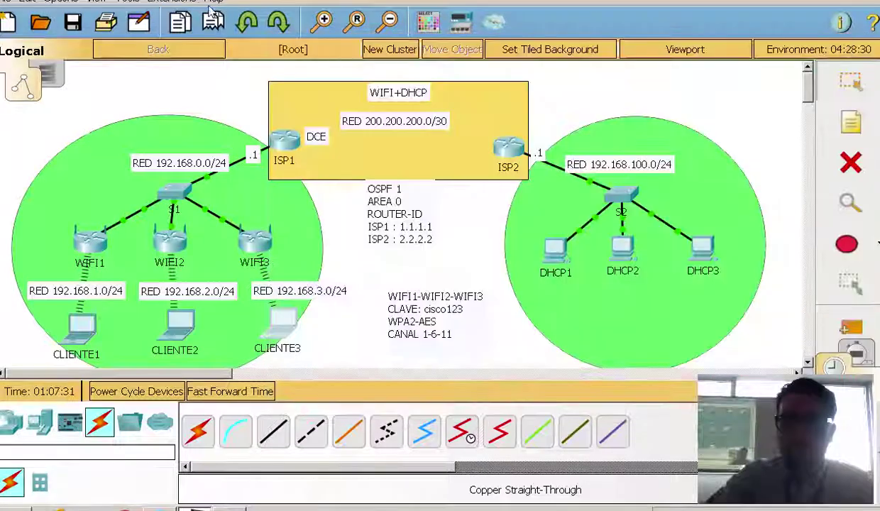